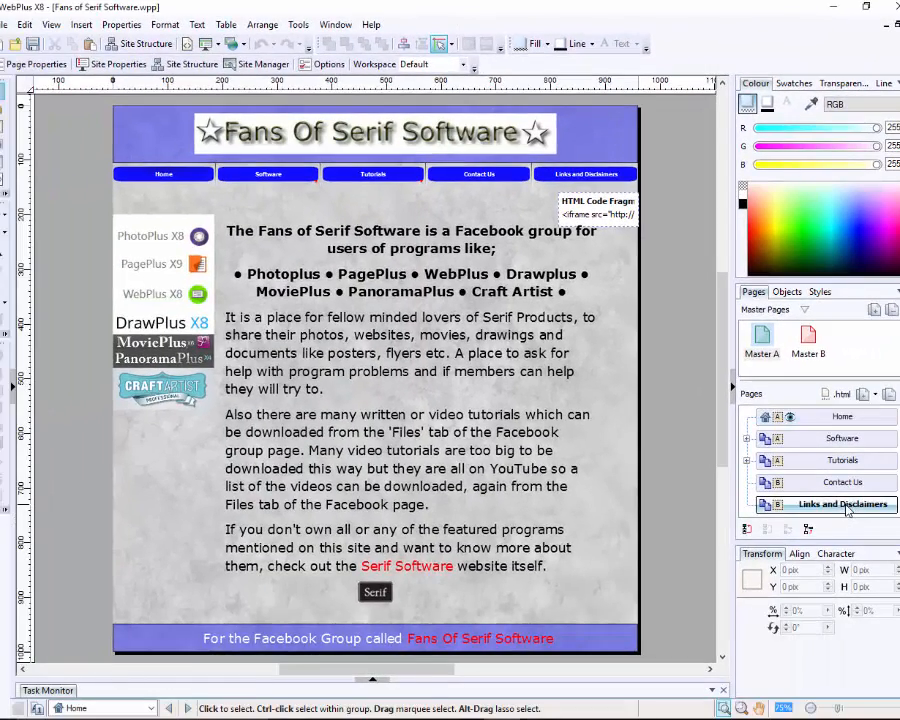
Step: Visit the Links and Disclaimers and Home pages, then open Master A for editing
double_click(846, 505)
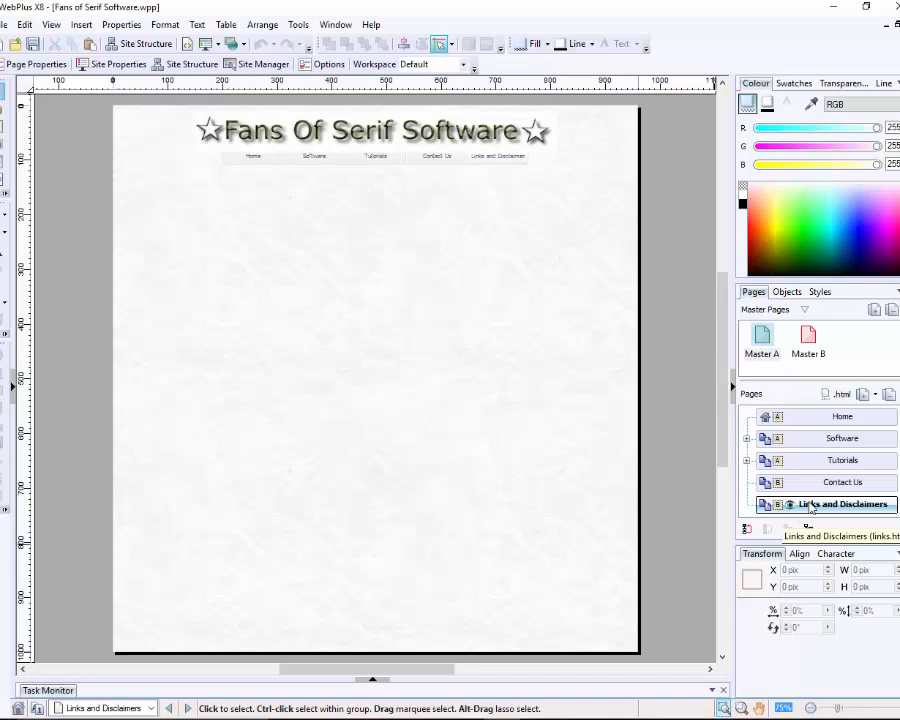
click(801, 427)
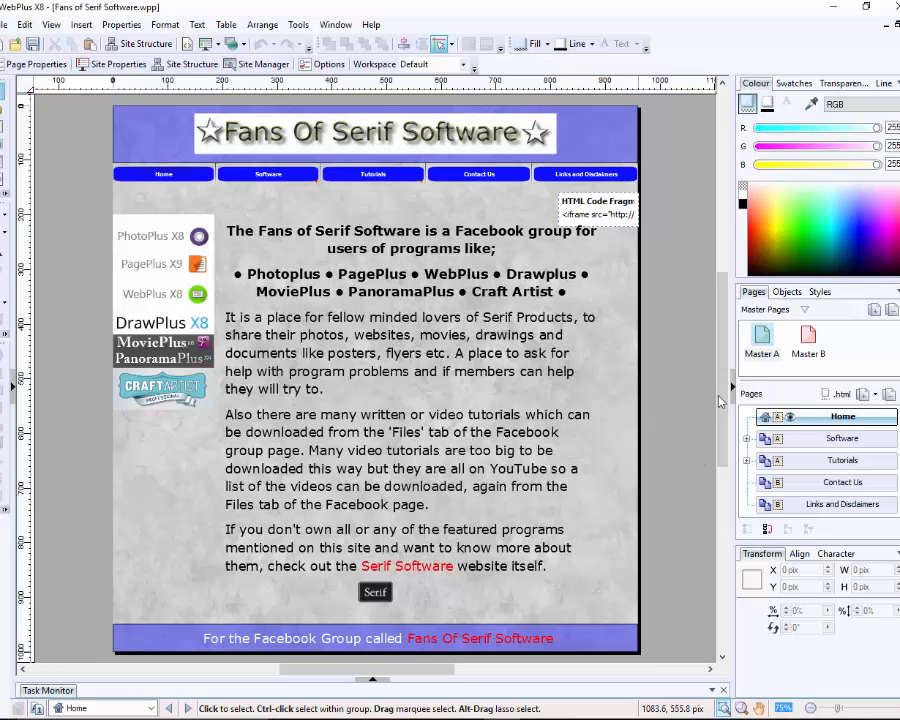
double_click(764, 340)
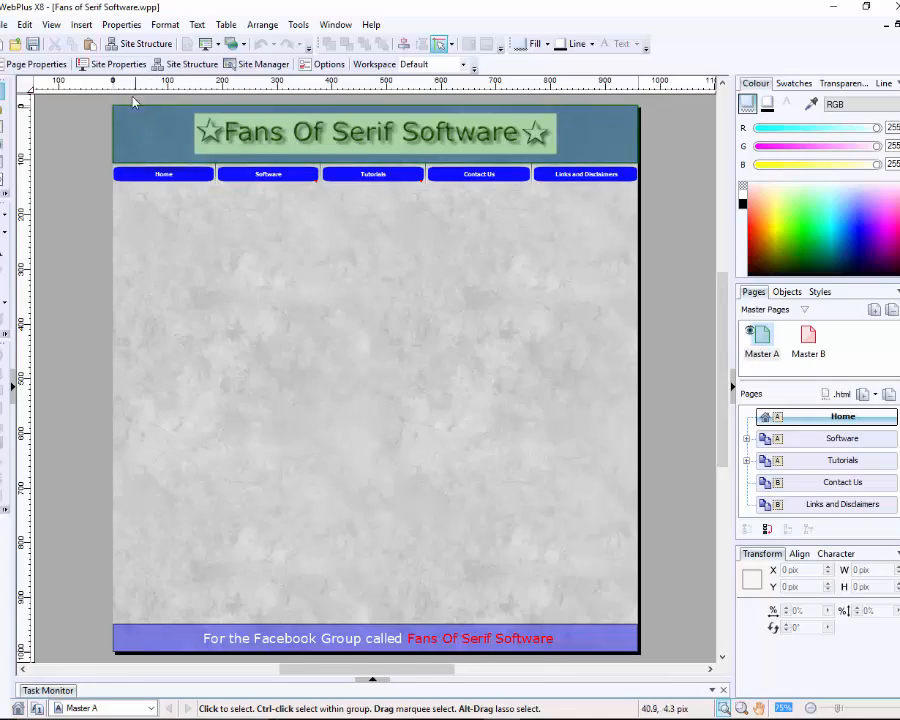
click(125, 70)
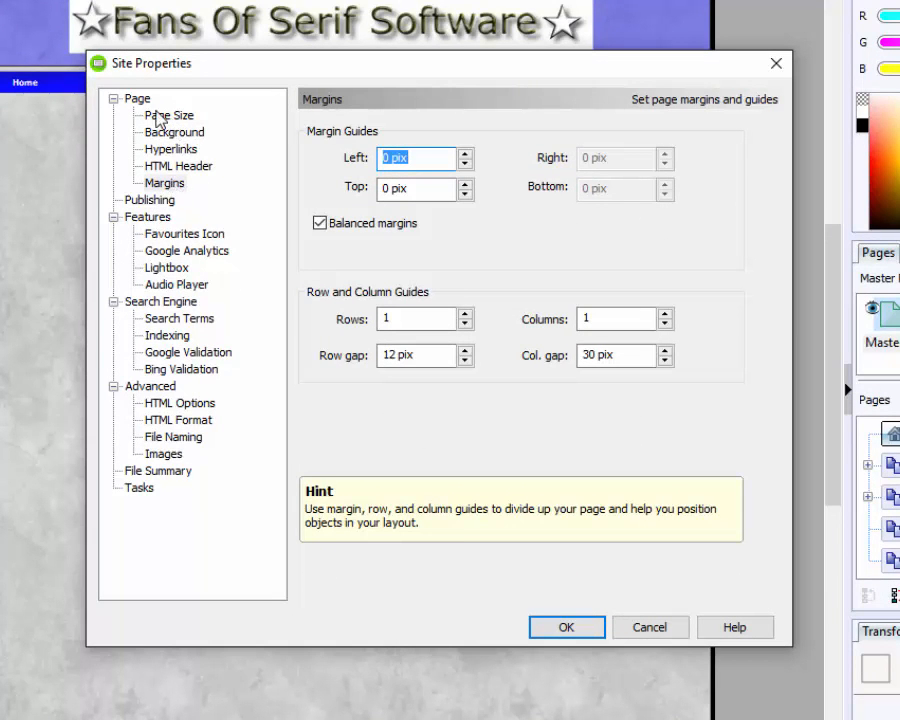
Step: Give Master A balanced 30-pixel left and right margins and 3 column guides
click(166, 184)
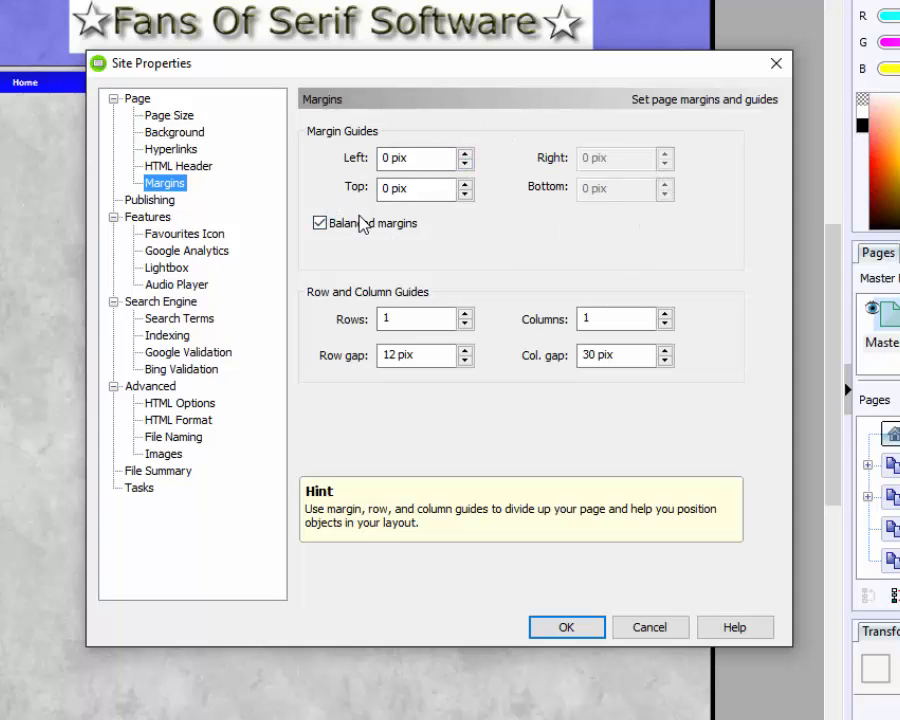
click(385, 158)
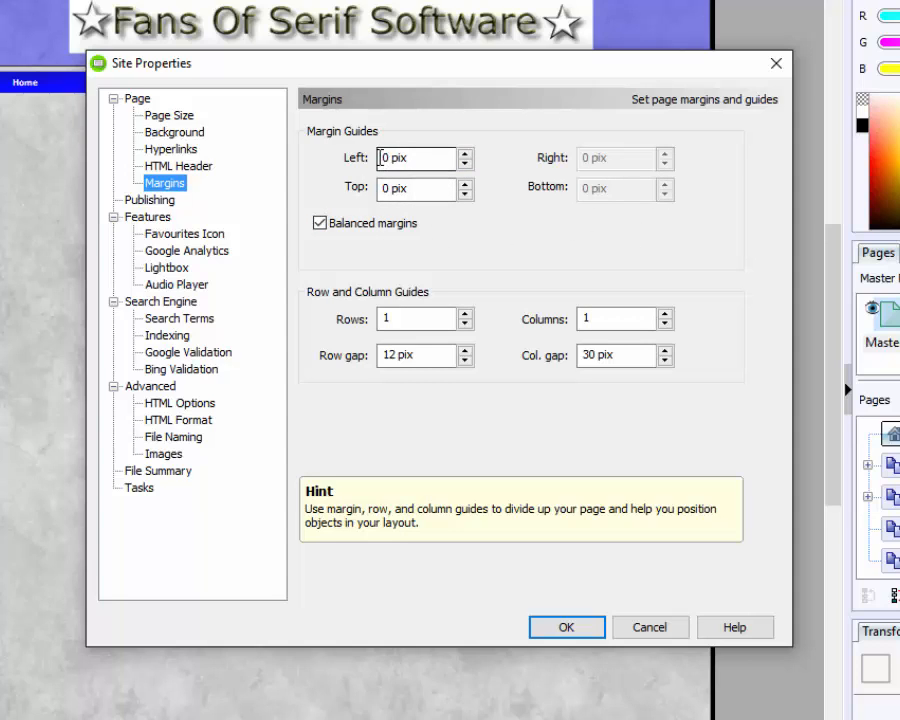
click(383, 157)
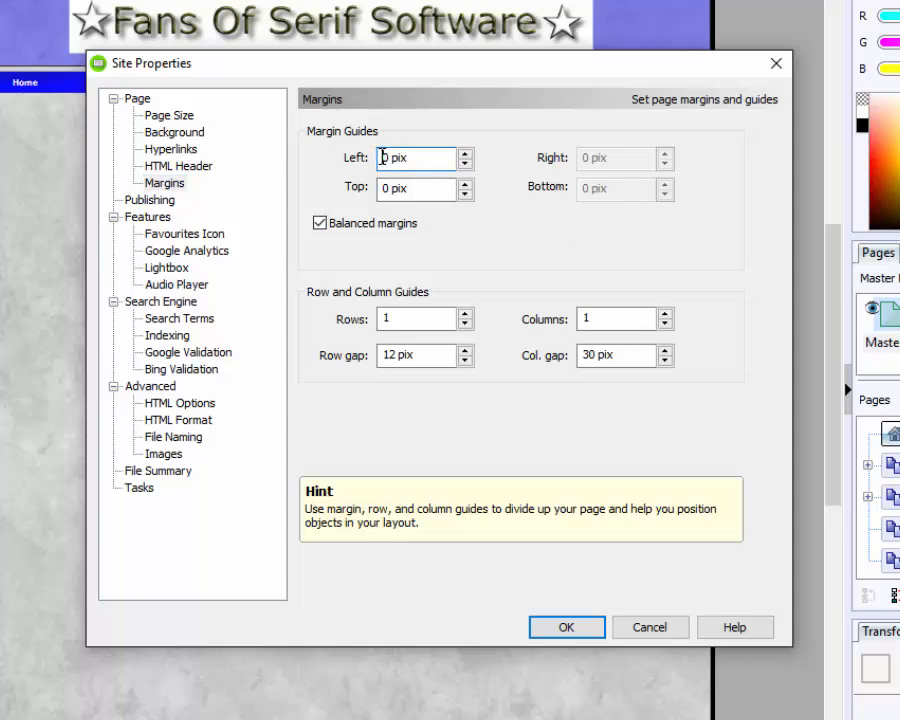
text(3)
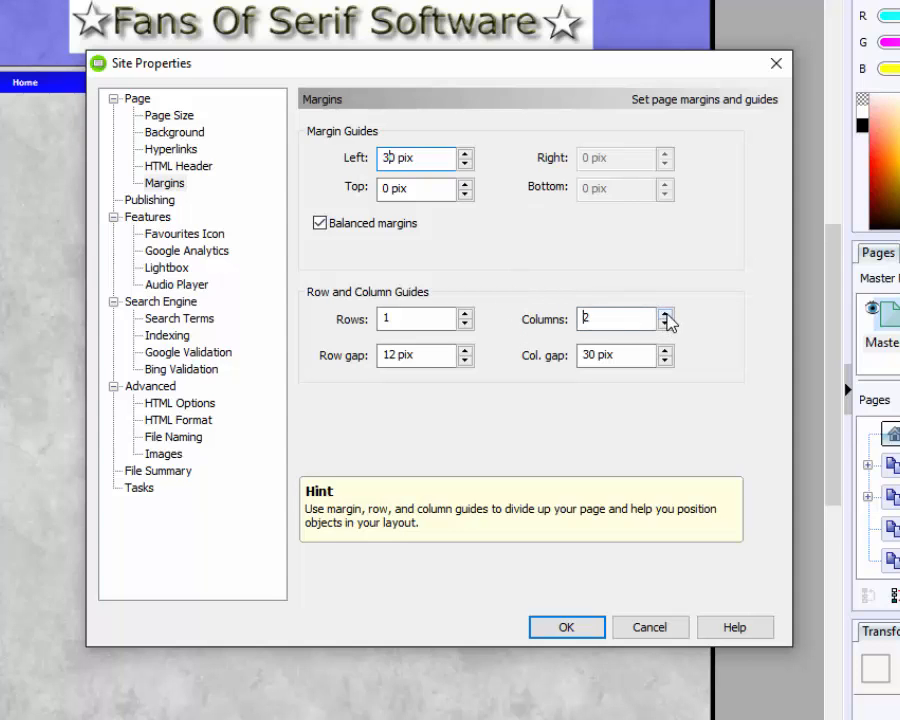
click(664, 314)
click(664, 314)
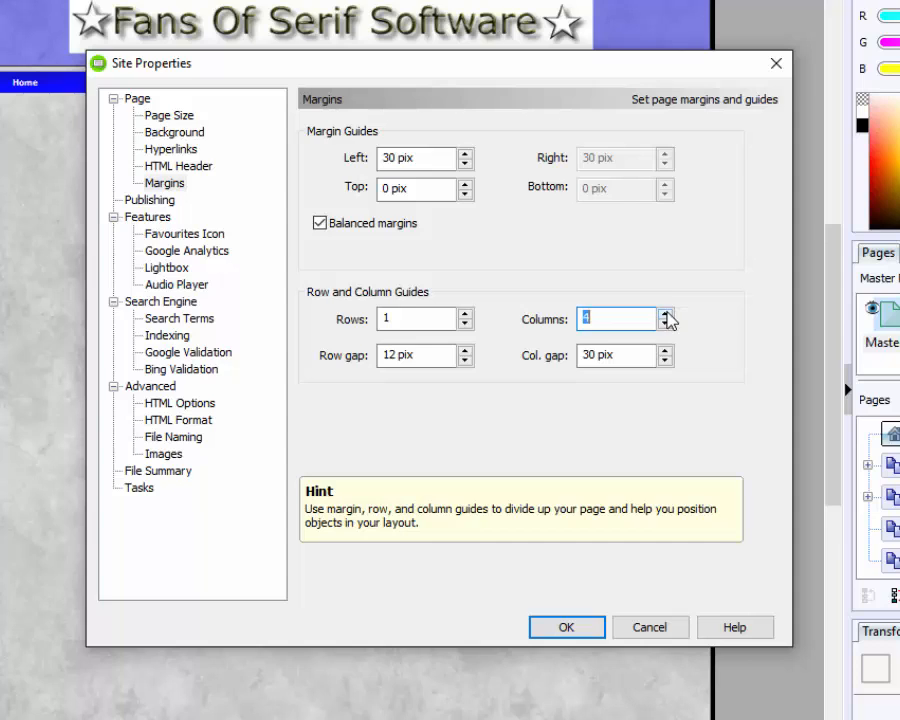
click(665, 324)
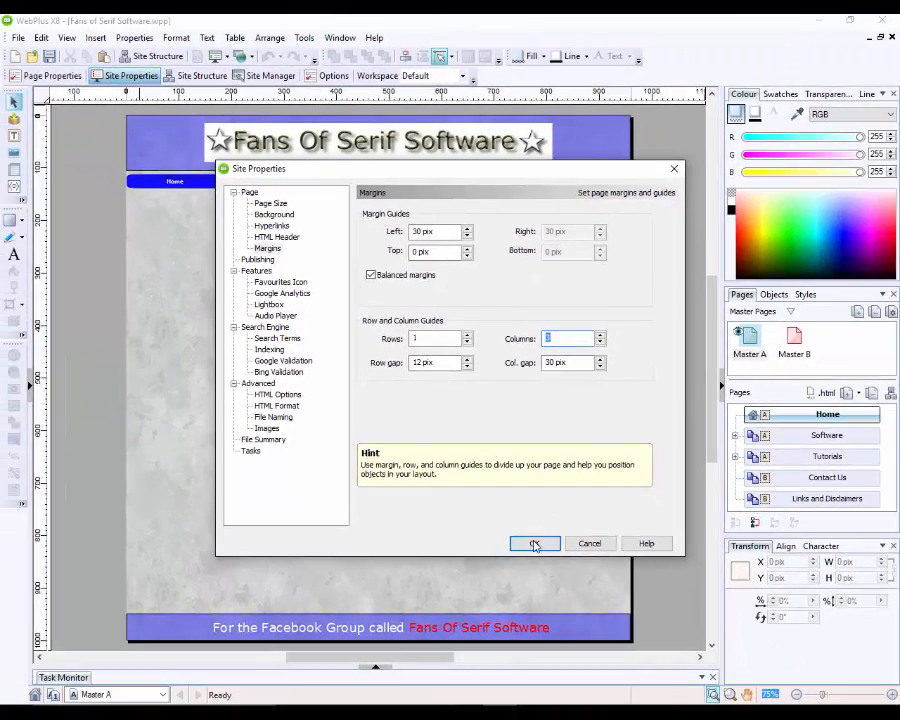
click(535, 544)
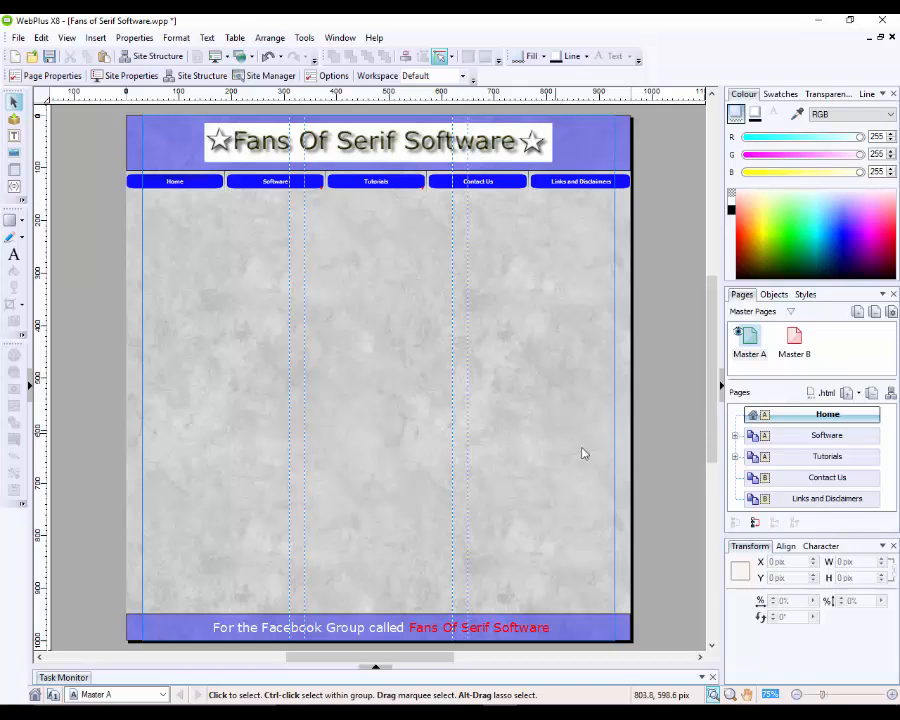
Step: Return to the Home page and expand Software to list its PhotoPlus and PagePlus sub-pages
click(800, 418)
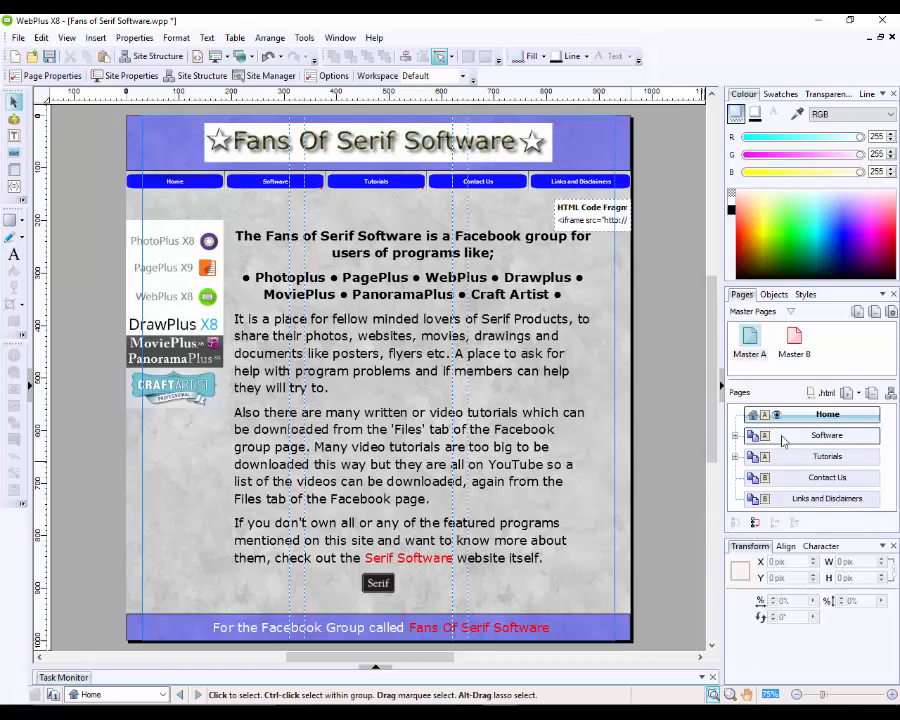
click(736, 437)
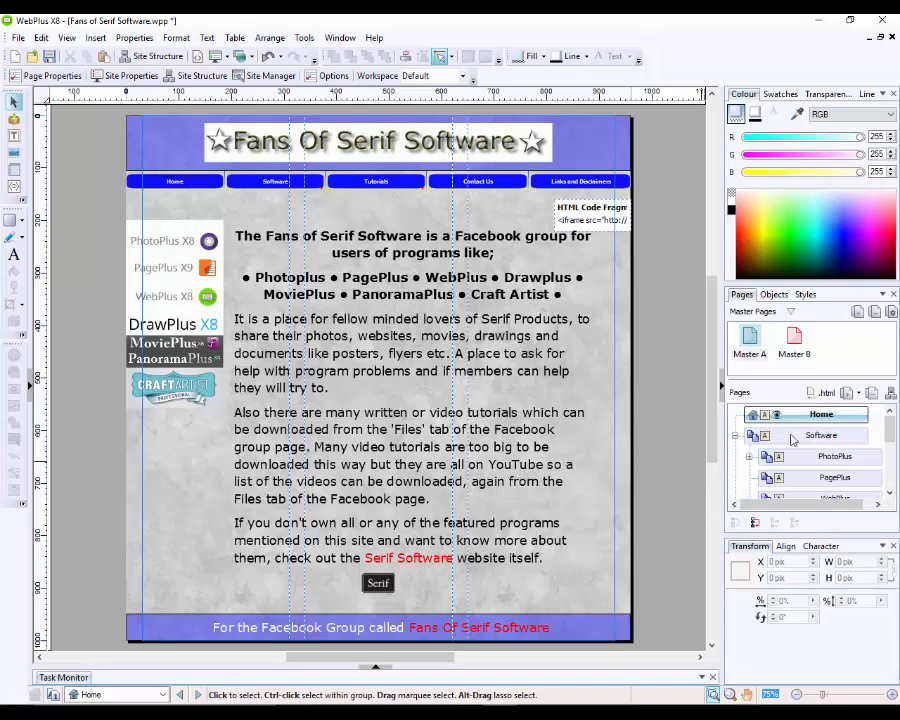
Step: Open the PhotoPlus sub-page and show the Page Content assets beside it
double_click(810, 457)
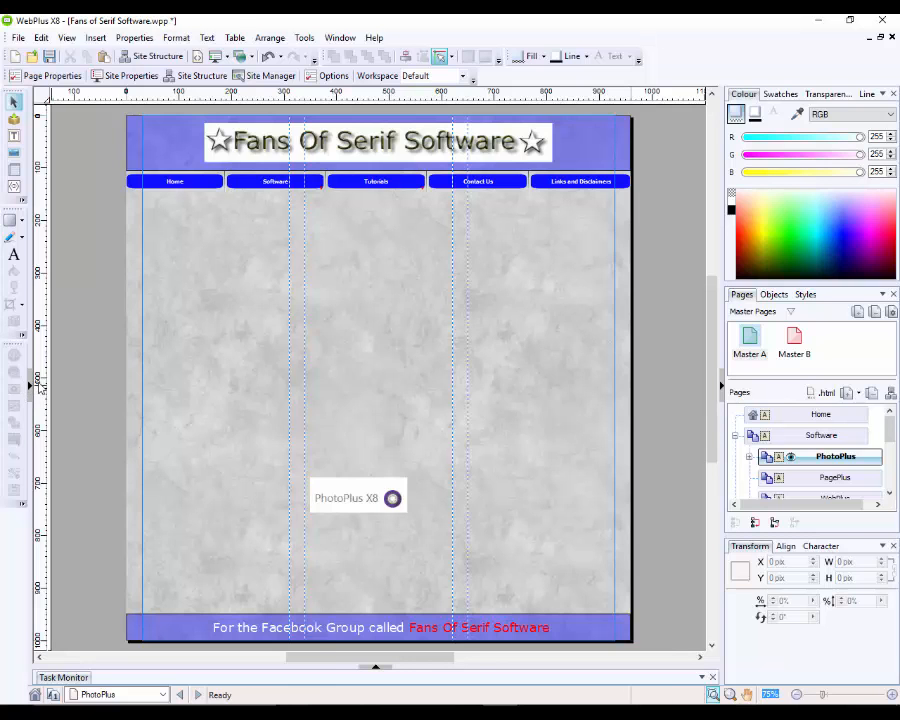
click(29, 389)
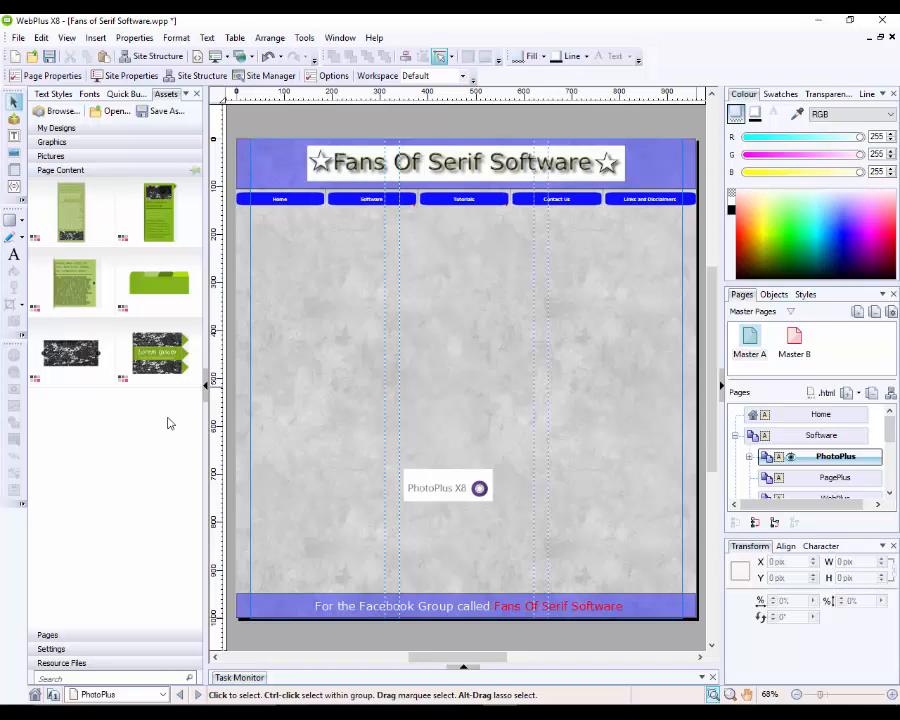
Step: Add an Article asset from the Sliders pack file to the Assets tab
click(61, 111)
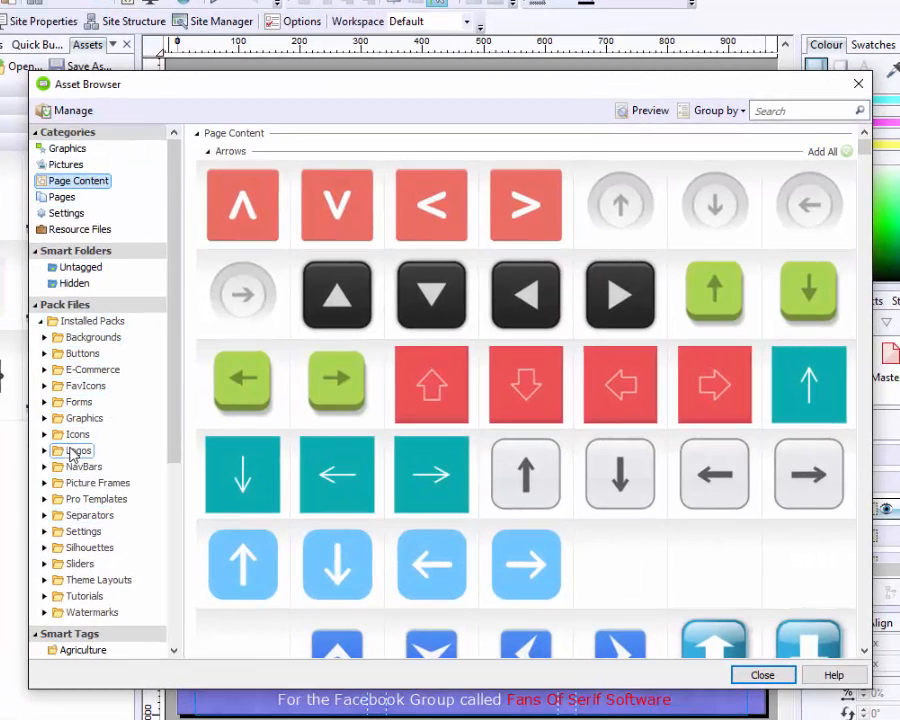
click(77, 566)
click(733, 627)
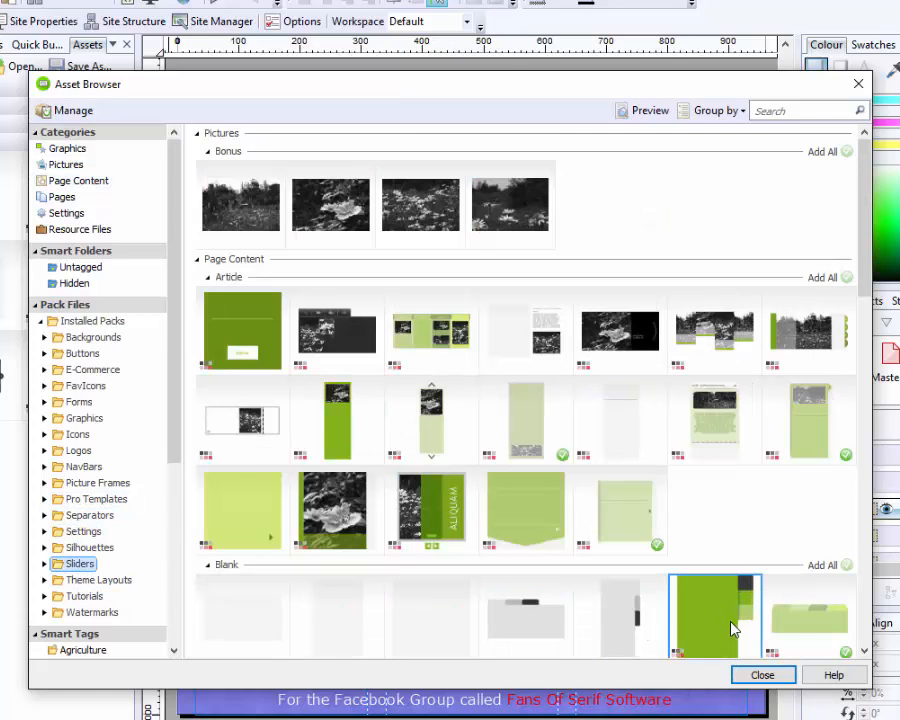
click(521, 343)
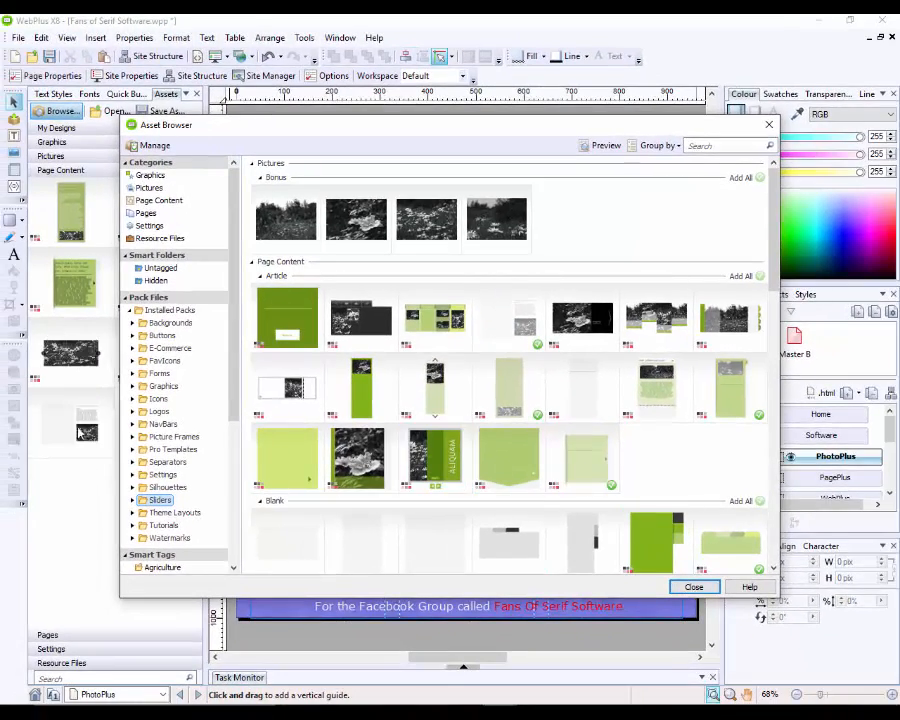
click(694, 587)
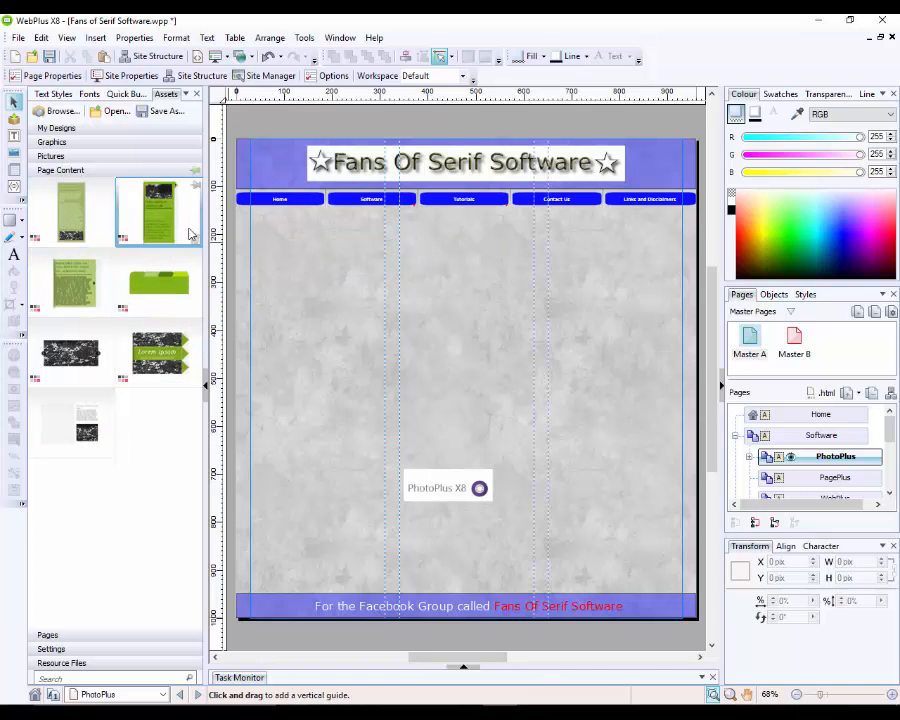
Step: Place two article sliders on the page: a short one at upper right, a tall one at left
drag(185, 228, 654, 362)
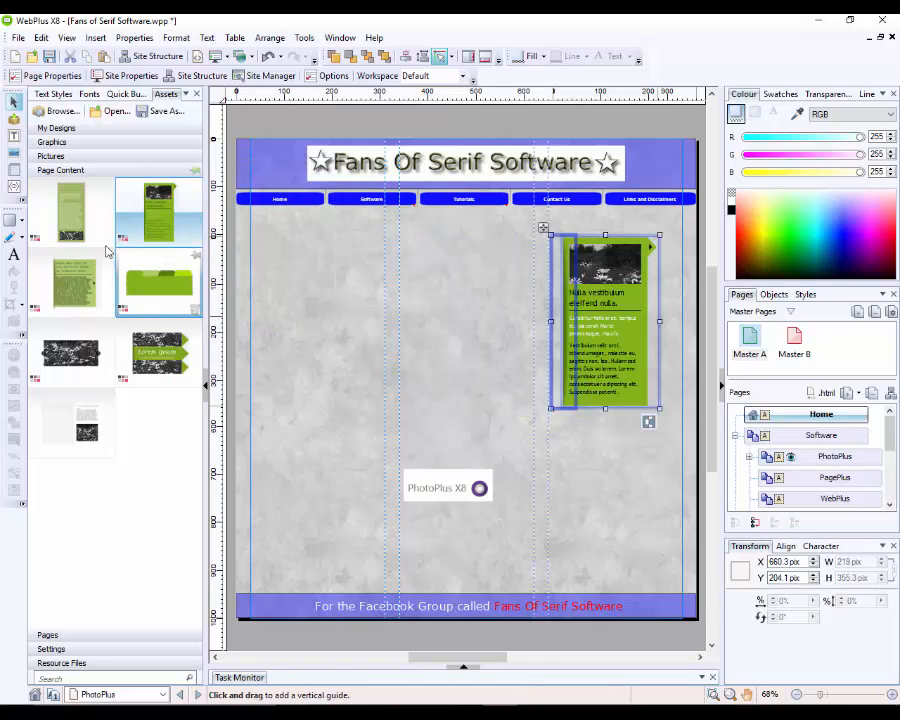
drag(97, 216, 392, 448)
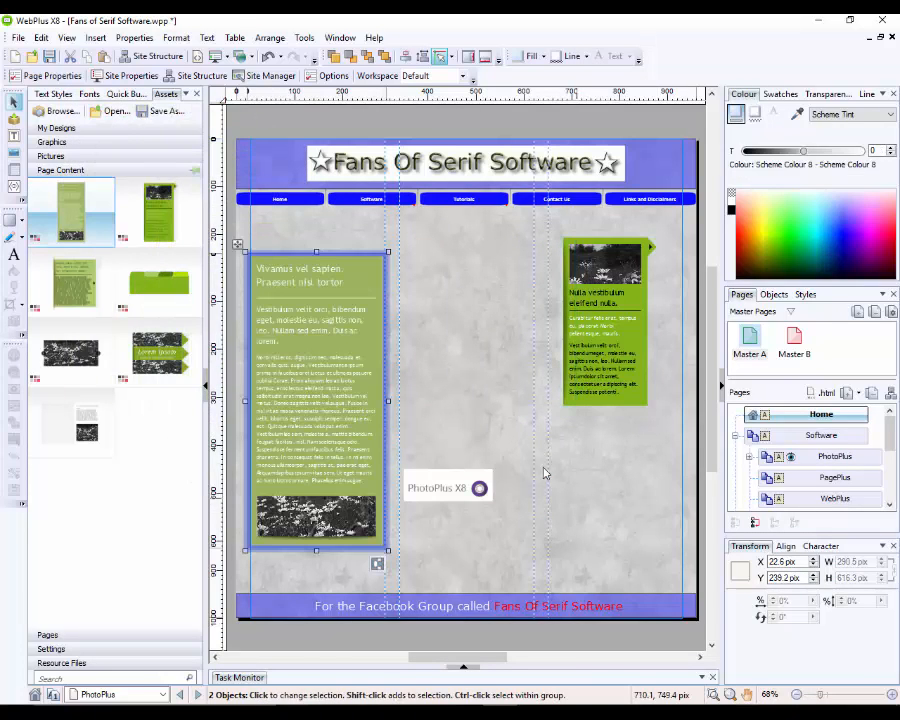
click(207, 384)
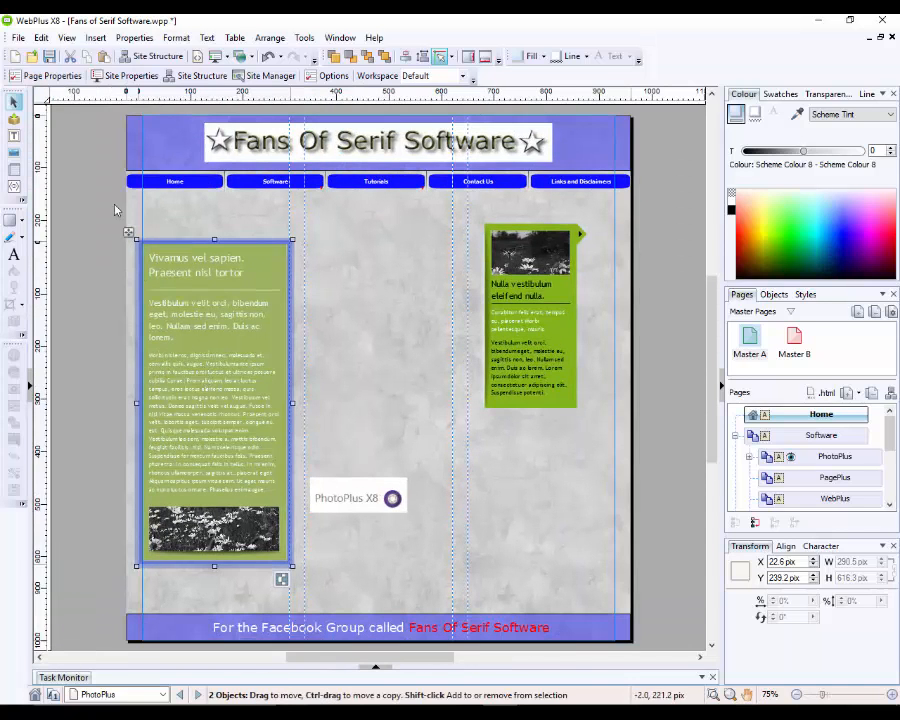
Step: Preview the site in Microsoft Edge
click(18, 37)
mouse_move(140, 227)
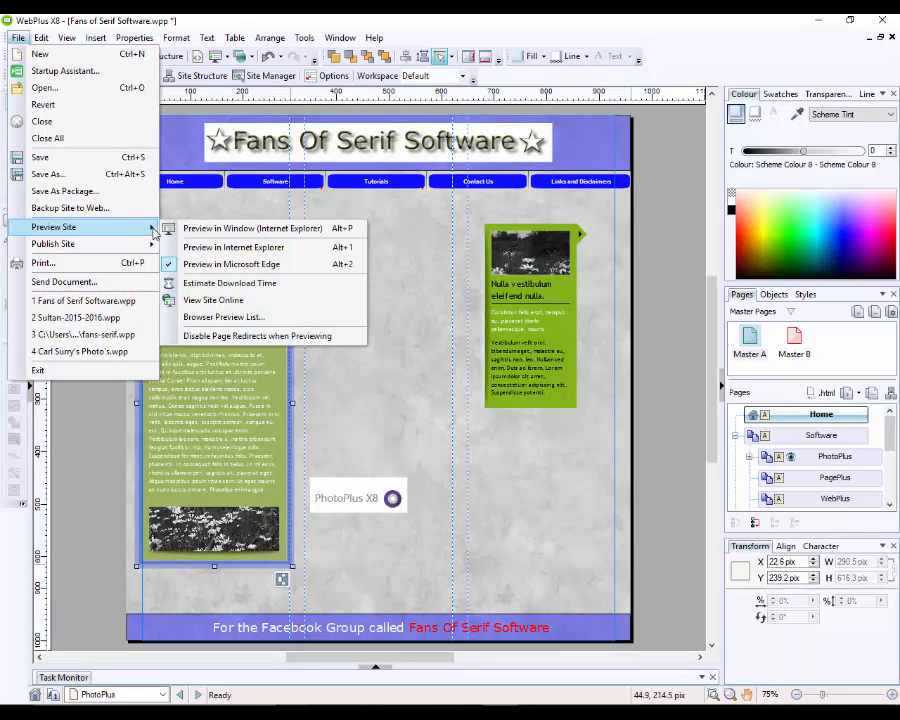
click(229, 265)
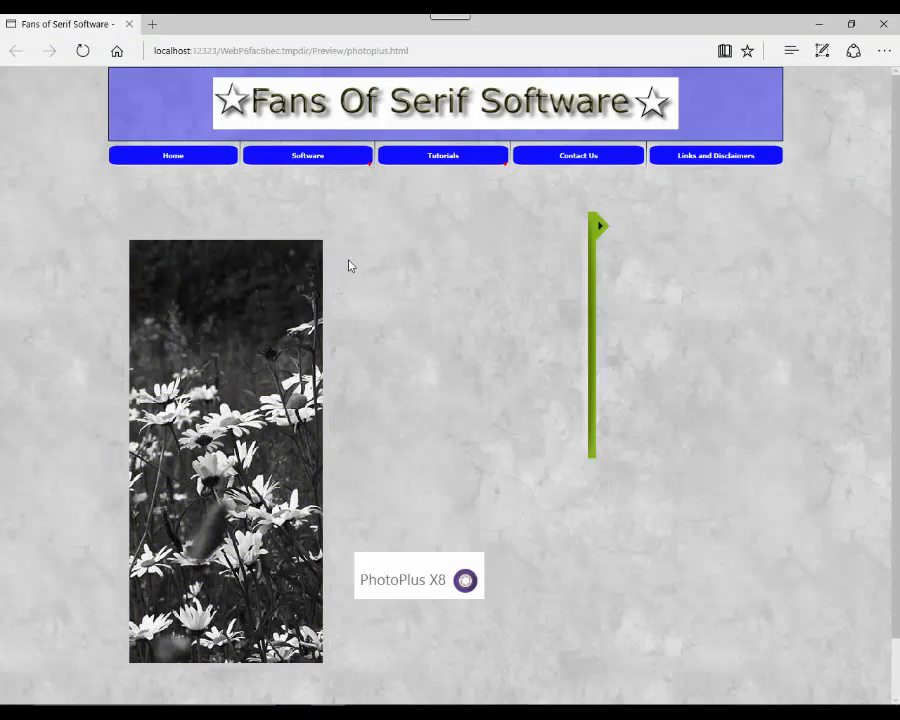
Step: Test the slider's side tab in the Edge preview, then close the preview
mouse_move(255, 307)
click(598, 245)
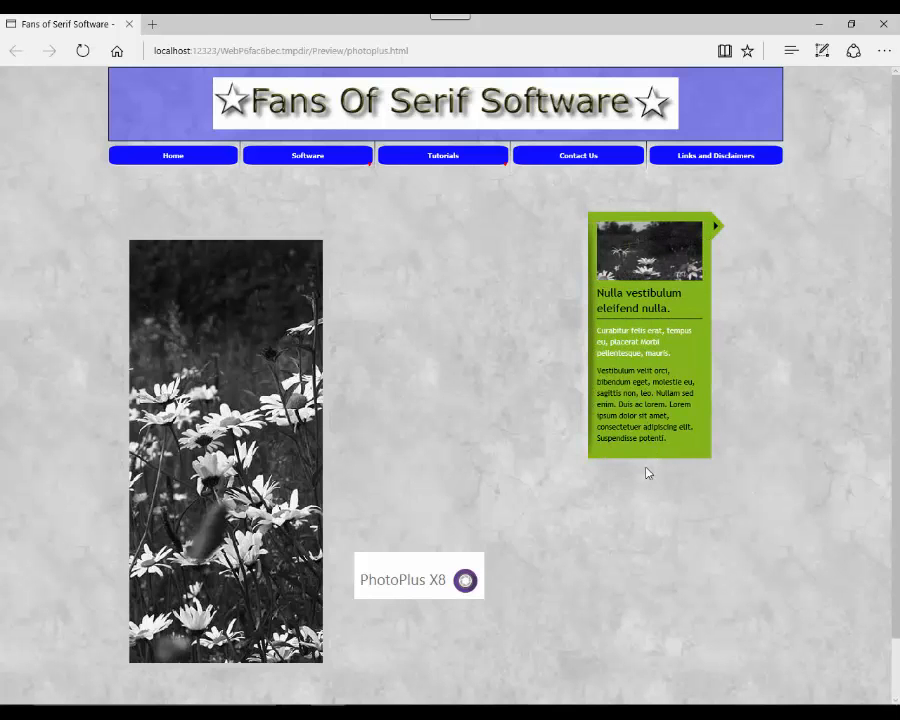
mouse_move(240, 389)
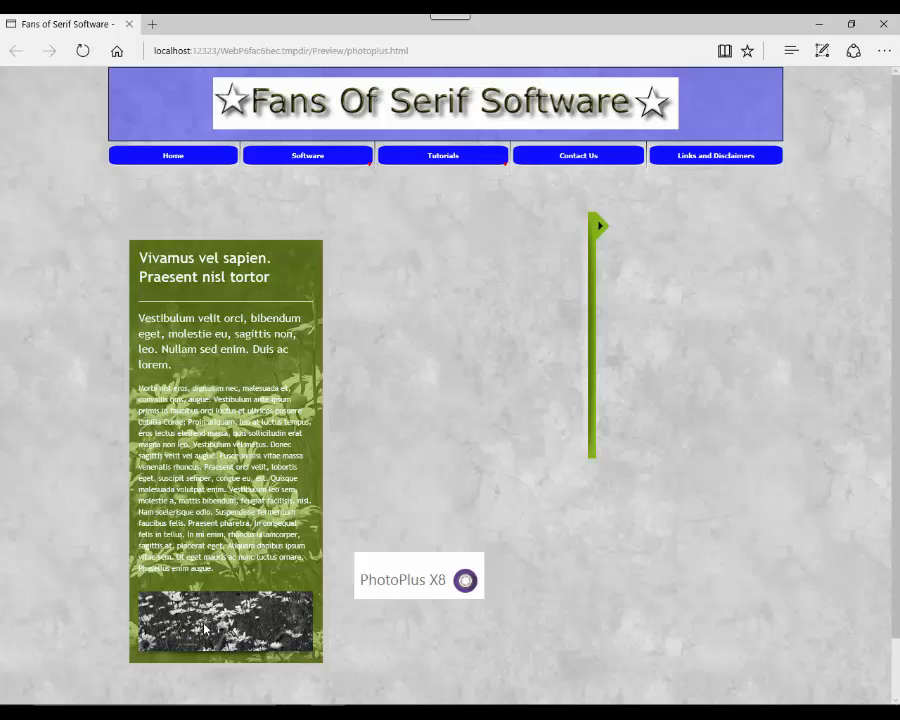
click(130, 27)
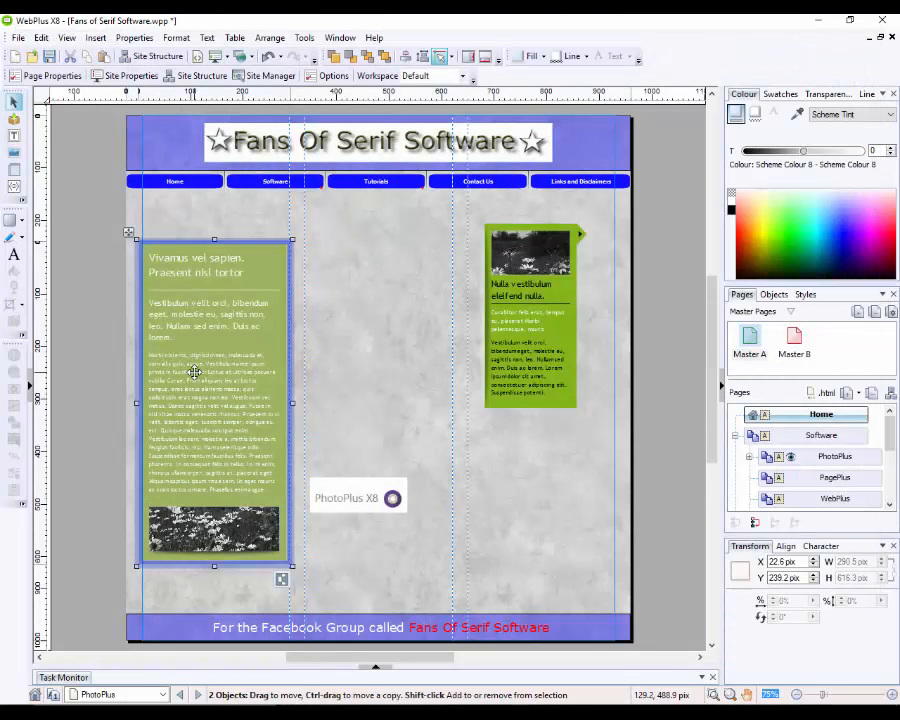
right_click(200, 376)
click(291, 288)
Step: Delete both green text frames, the vertical shadow picture and the leftover slider panel
key(Delete)
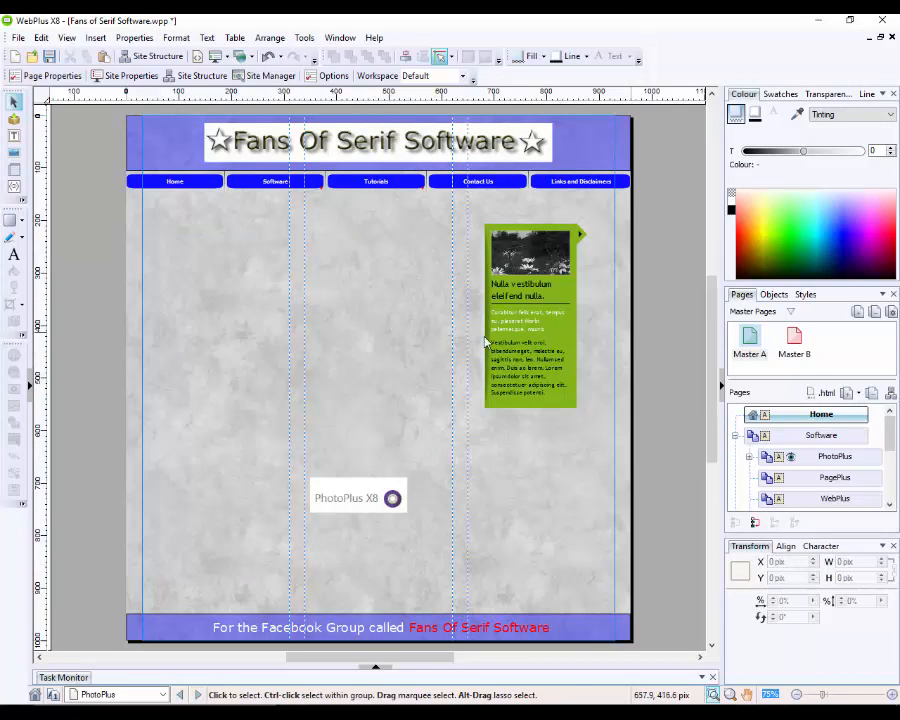
click(486, 342)
key(Delete)
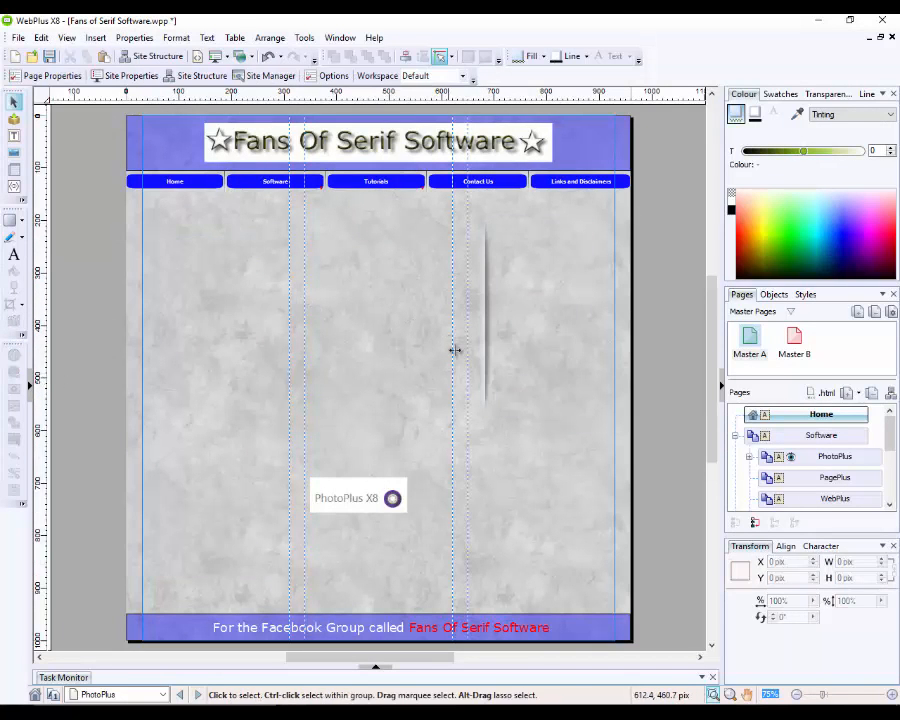
click(489, 315)
key(Delete)
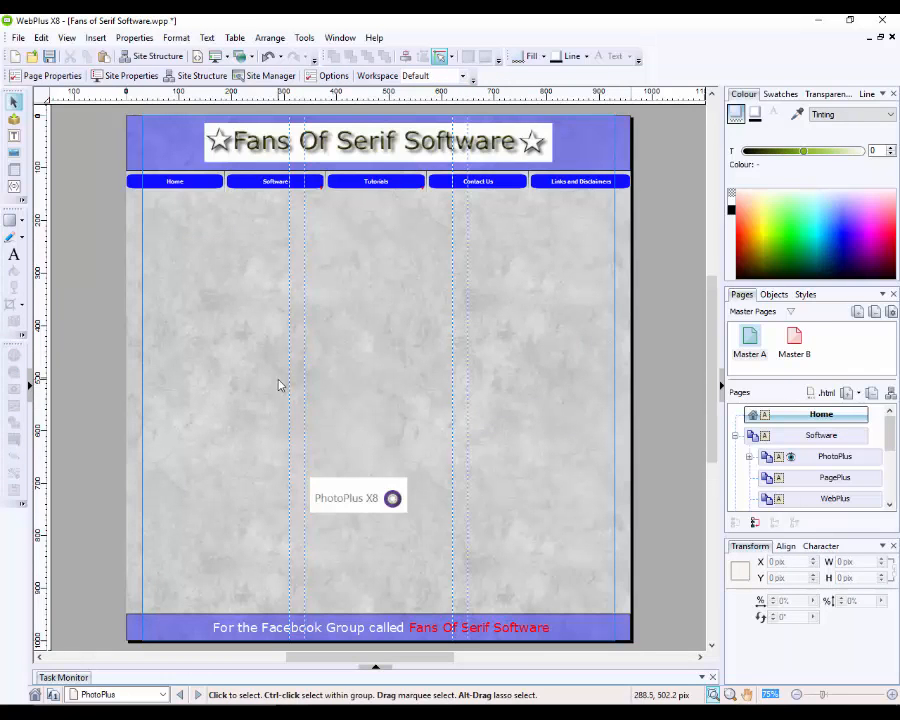
click(531, 346)
key(Delete)
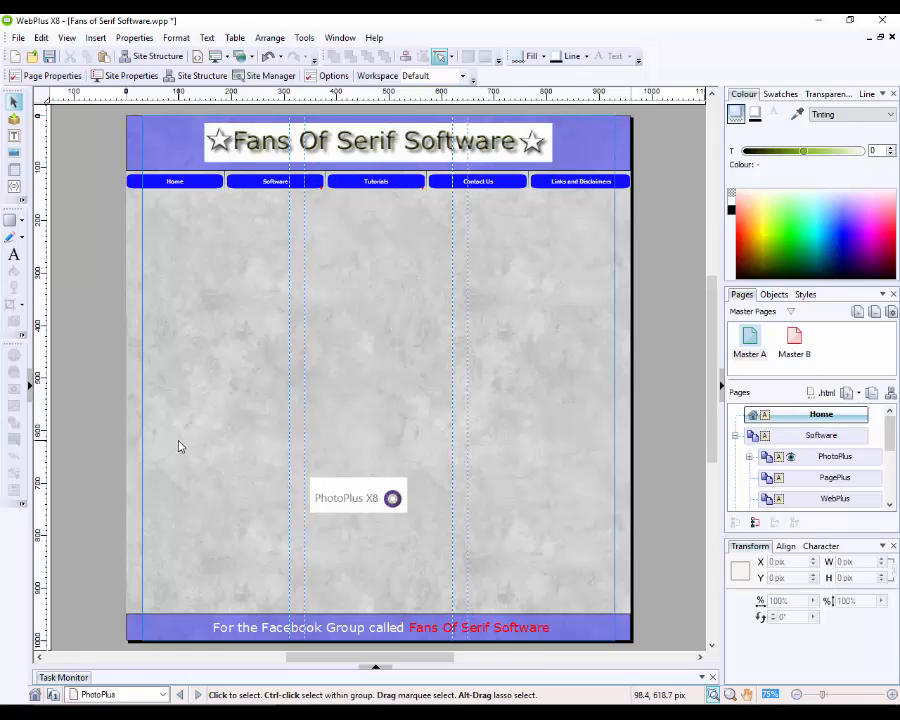
Step: Place the green text panel at upper left and the green tabbed folder beside it
click(29, 390)
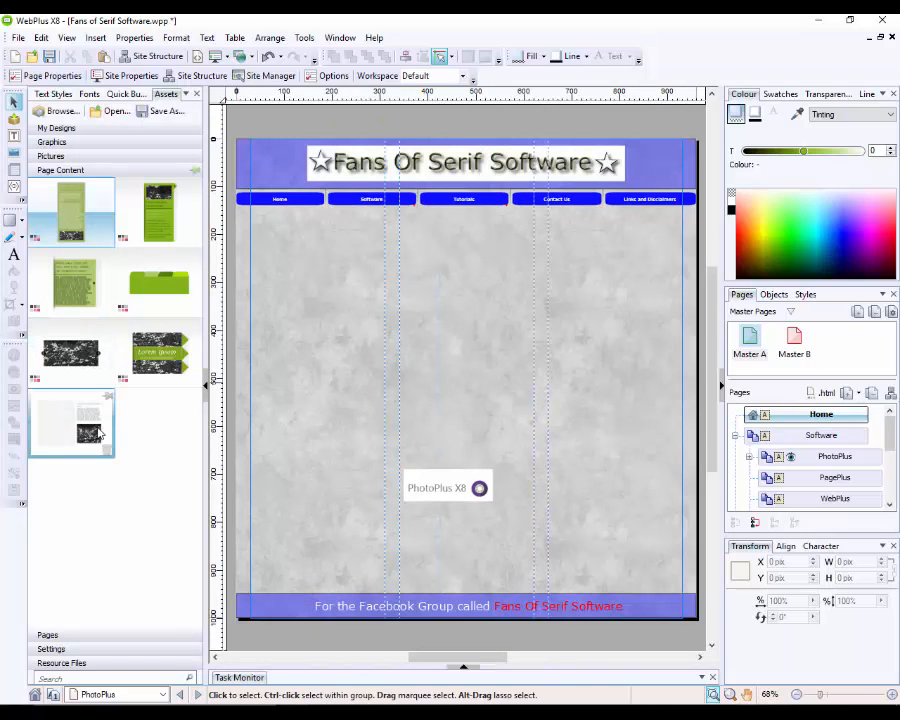
drag(88, 305, 320, 308)
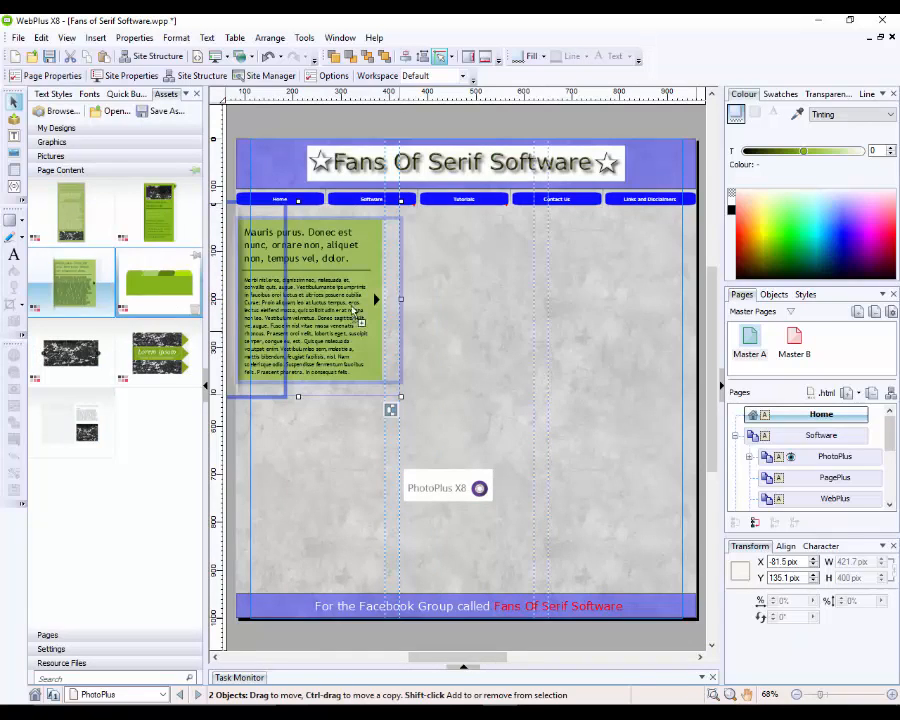
drag(158, 282, 662, 431)
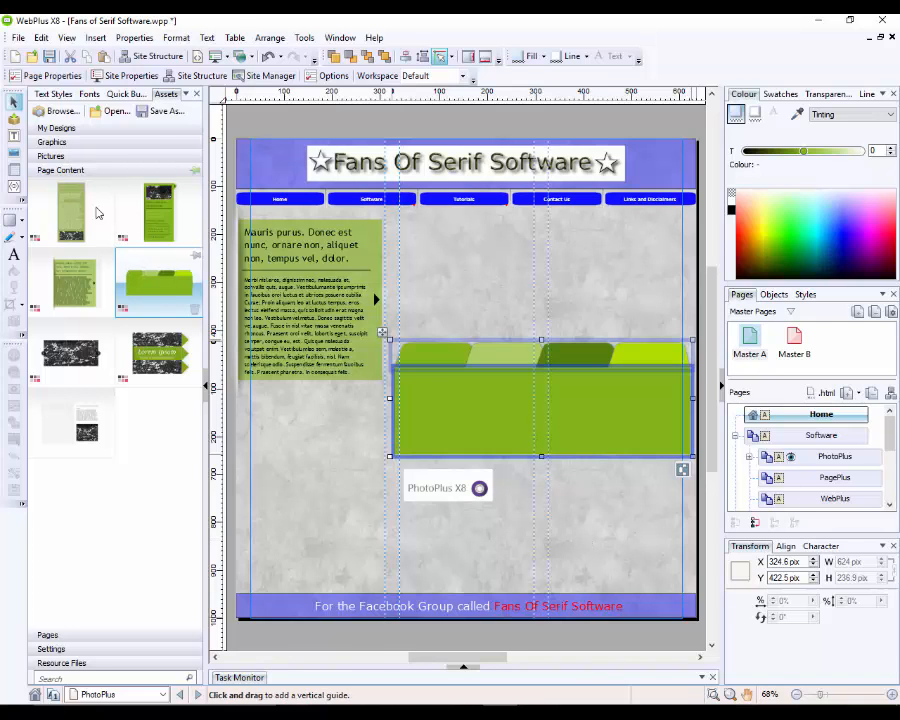
click(18, 37)
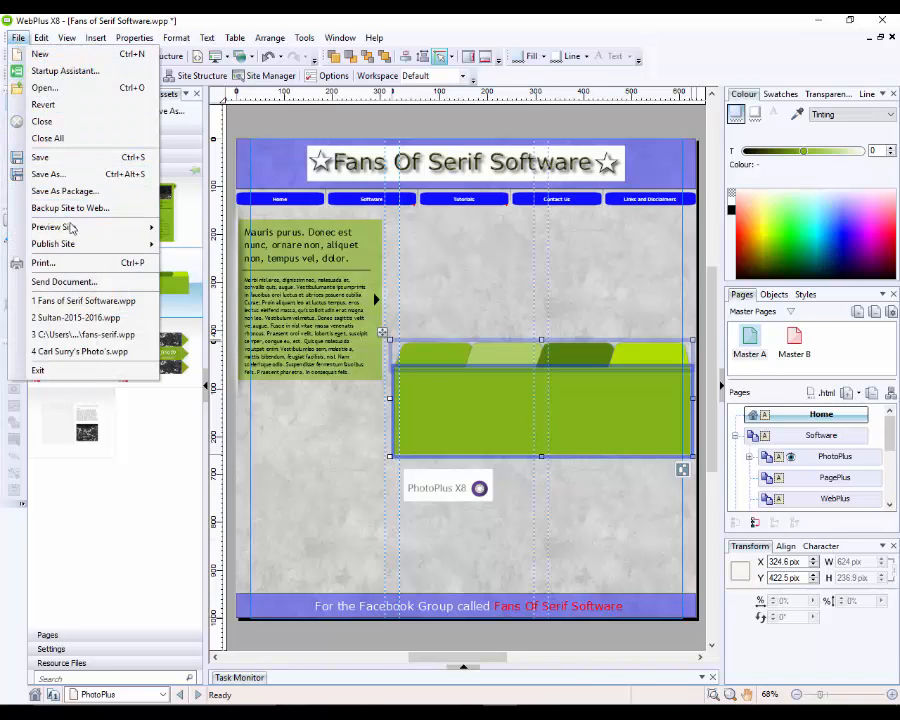
Step: Preview the PhotoPlus page in Microsoft Edge and cycle through all four folder tabs
mouse_move(72, 228)
click(208, 264)
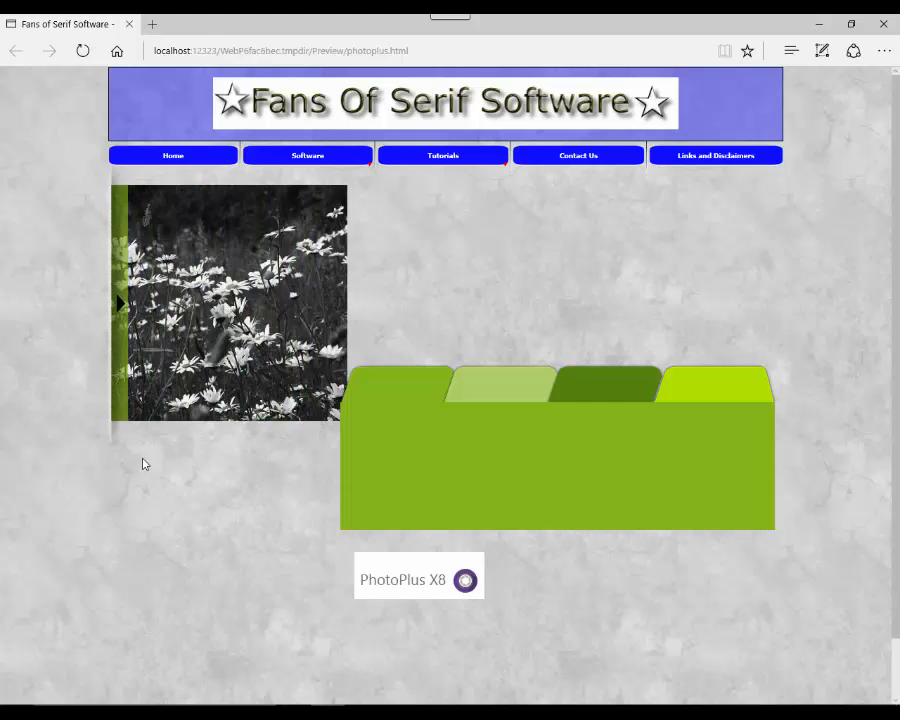
mouse_move(325, 297)
mouse_move(265, 263)
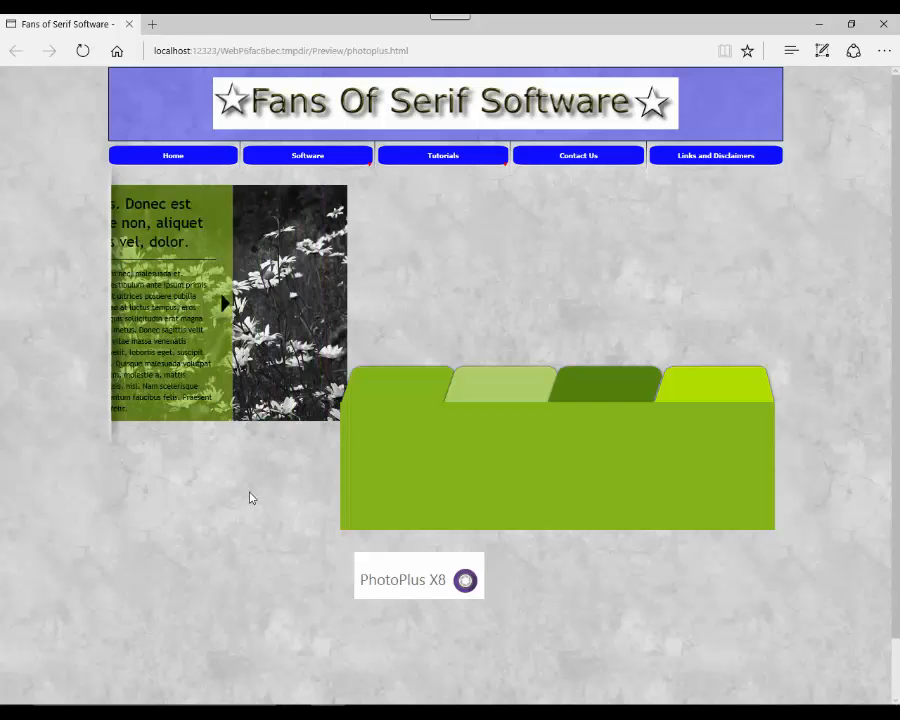
click(512, 394)
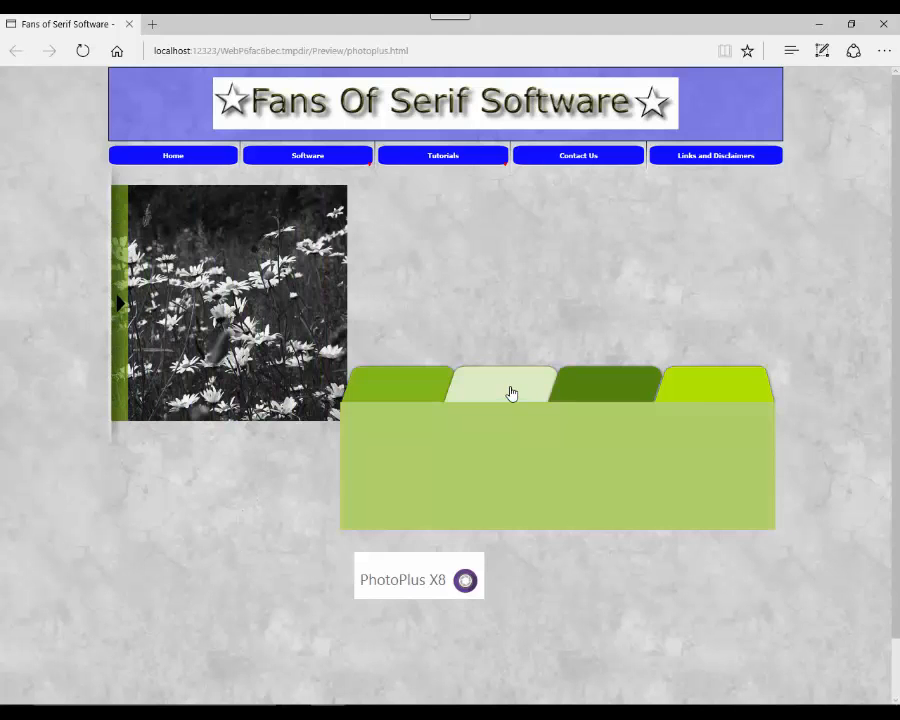
click(606, 393)
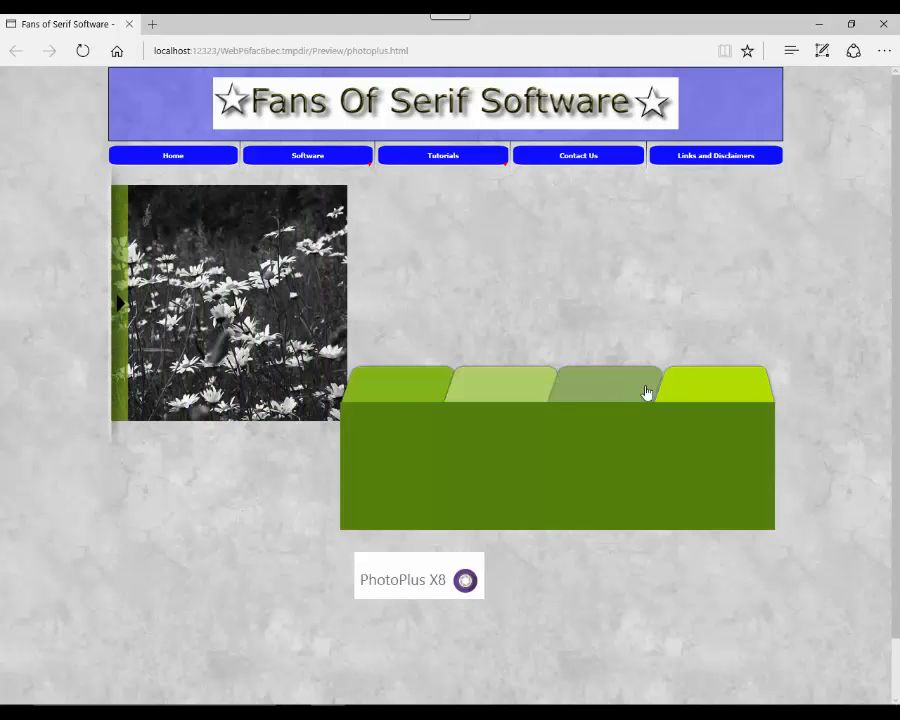
click(705, 388)
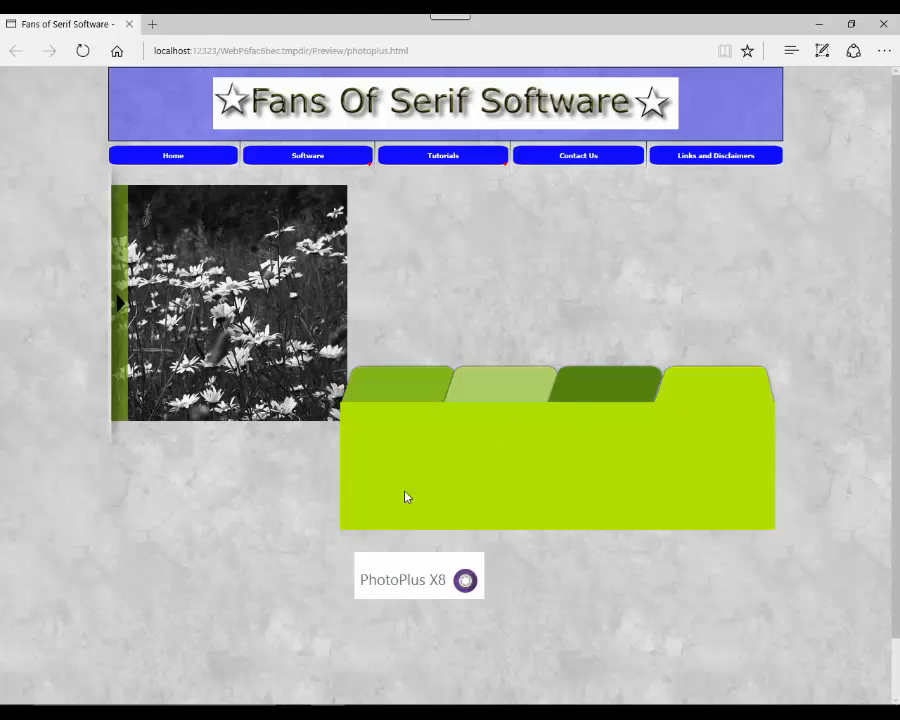
click(612, 394)
click(510, 392)
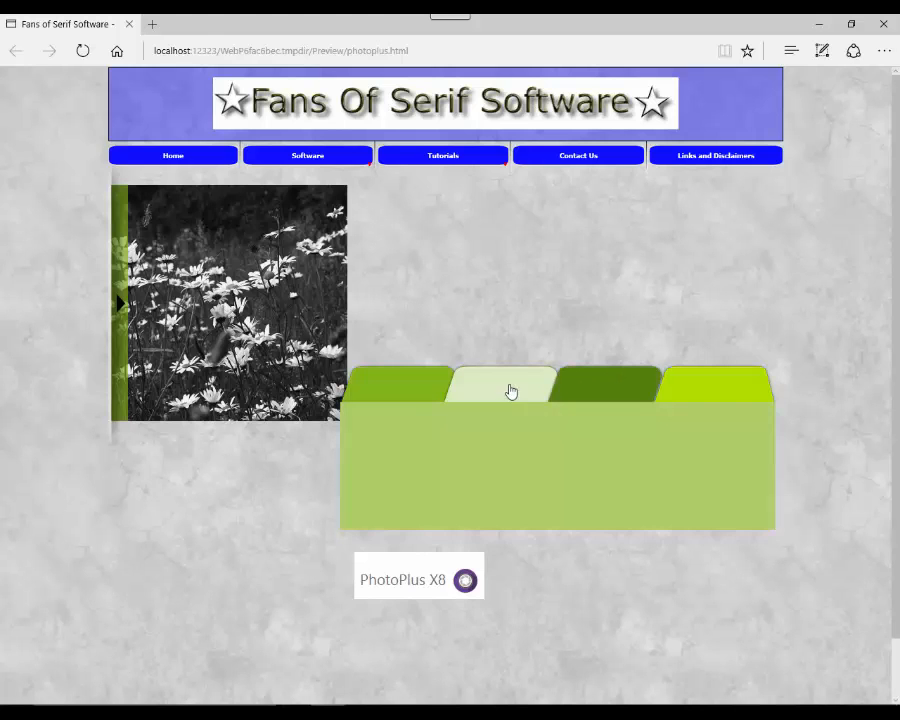
click(412, 391)
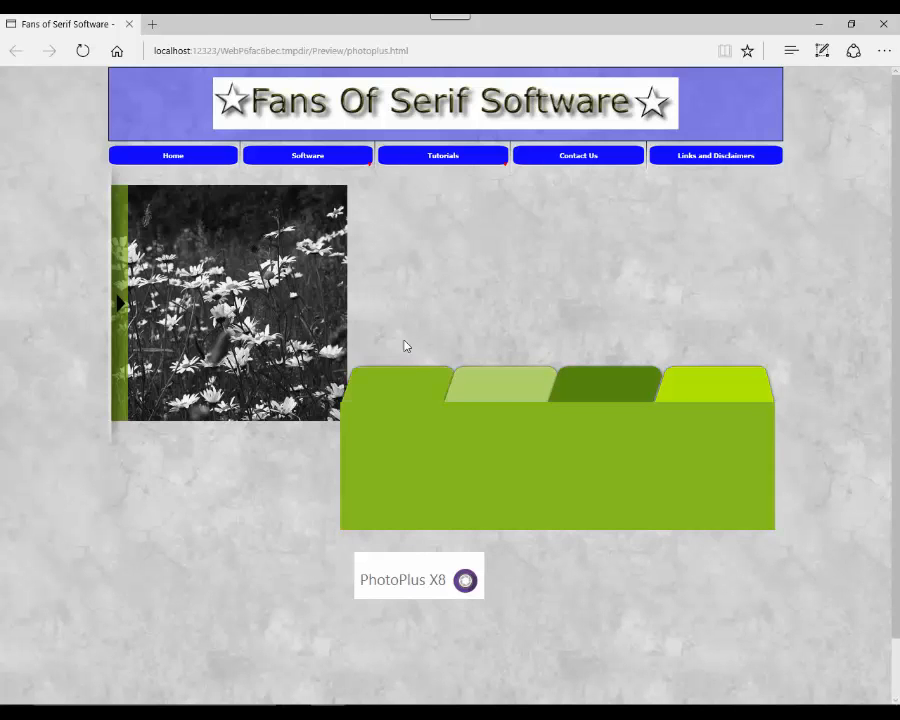
Step: Close the Edge preview and delete the green panel's background rectangle
click(128, 24)
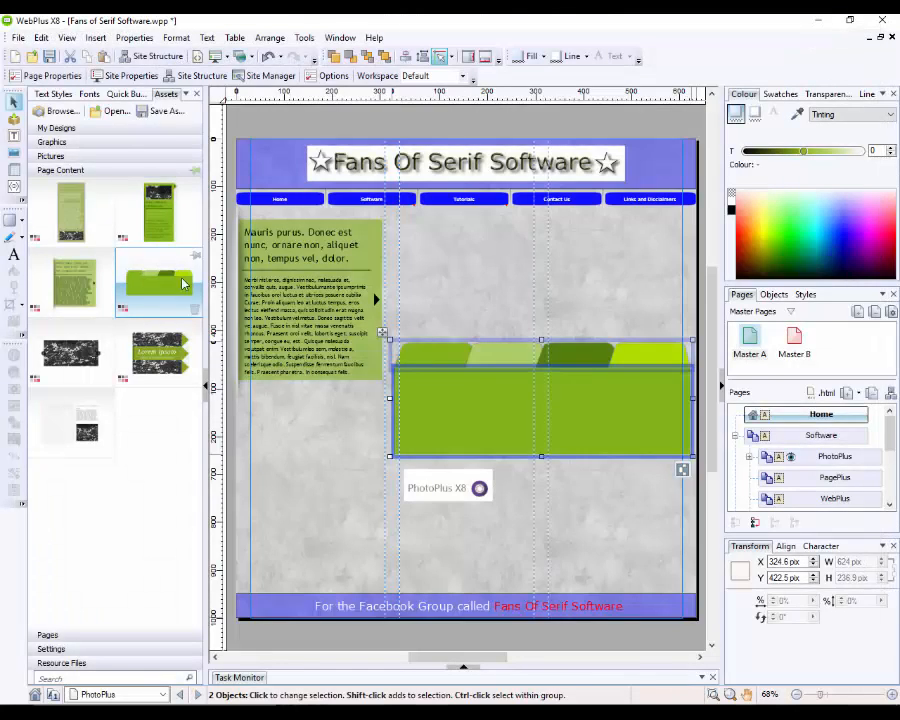
click(369, 262)
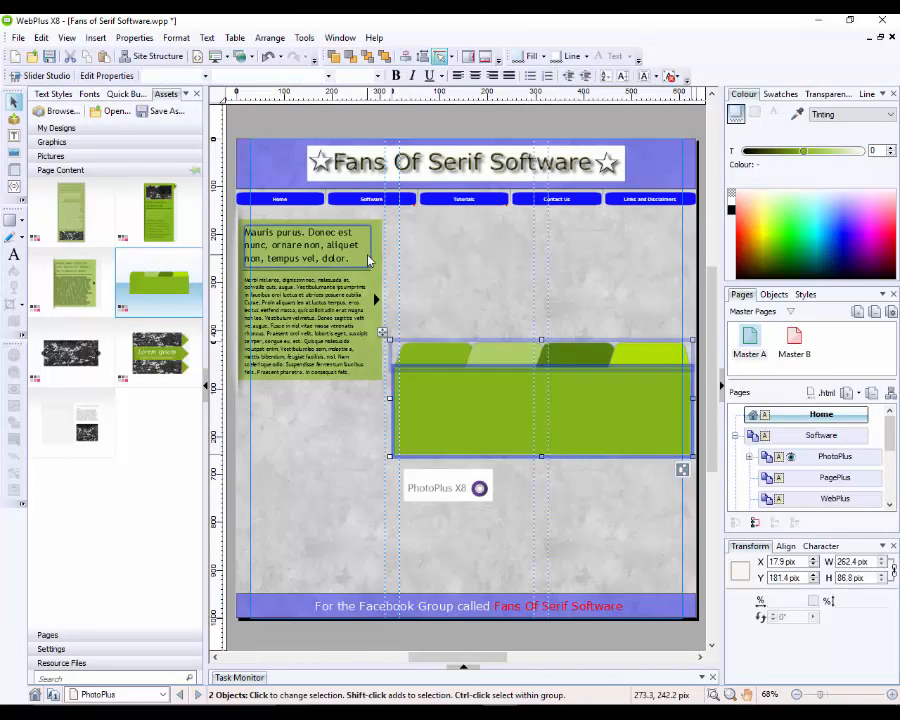
alt+click(377, 298)
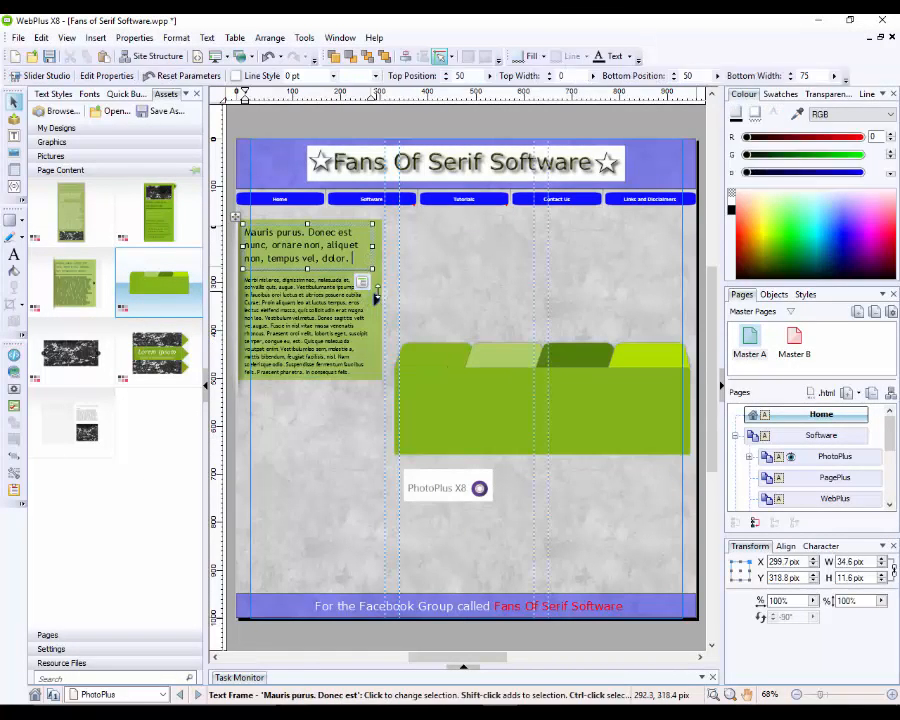
click(362, 389)
click(374, 380)
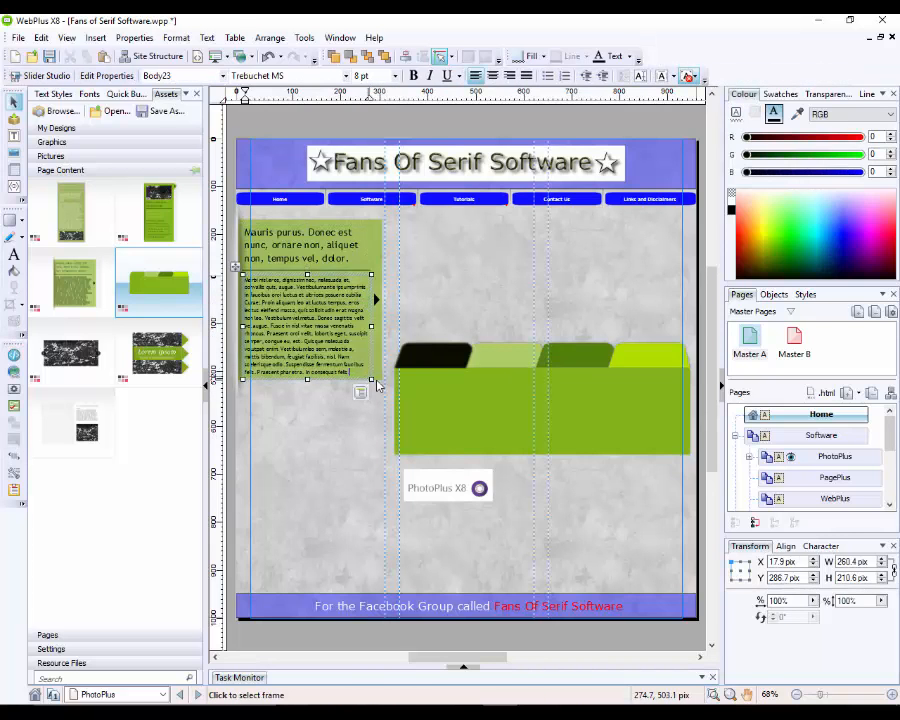
click(377, 380)
key(Delete)
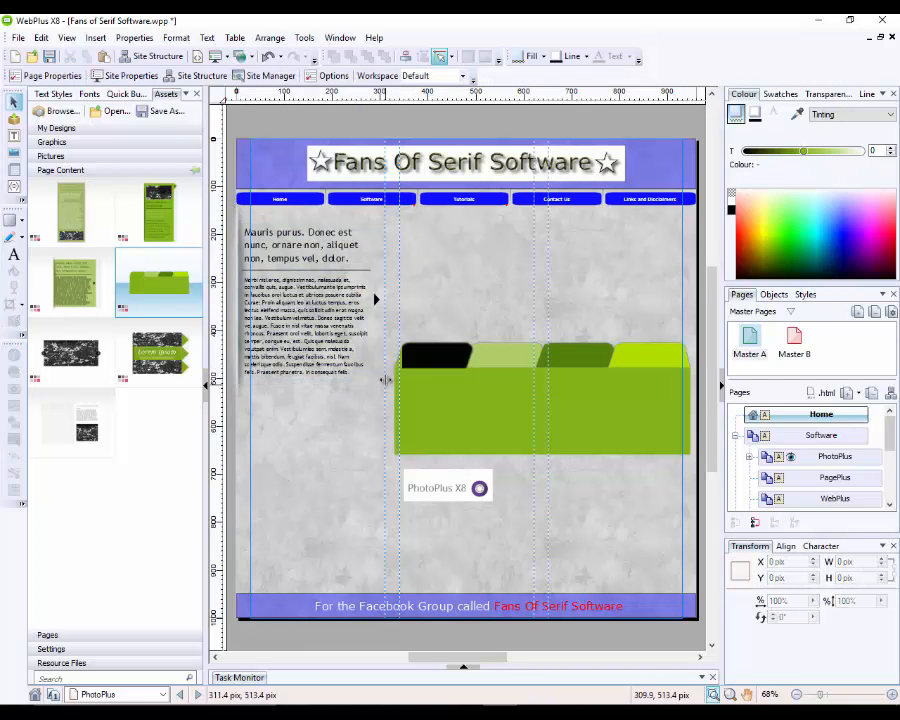
Step: Delete the Mauris purus text slider, the folder's green body and its tabs
click(381, 384)
key(Delete)
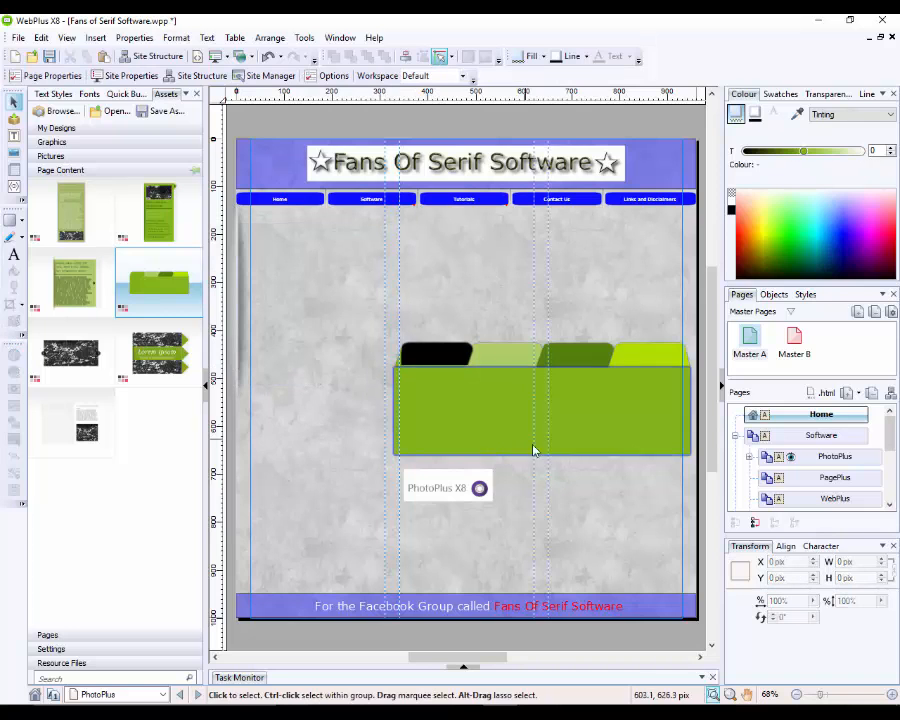
click(585, 456)
key(Delete)
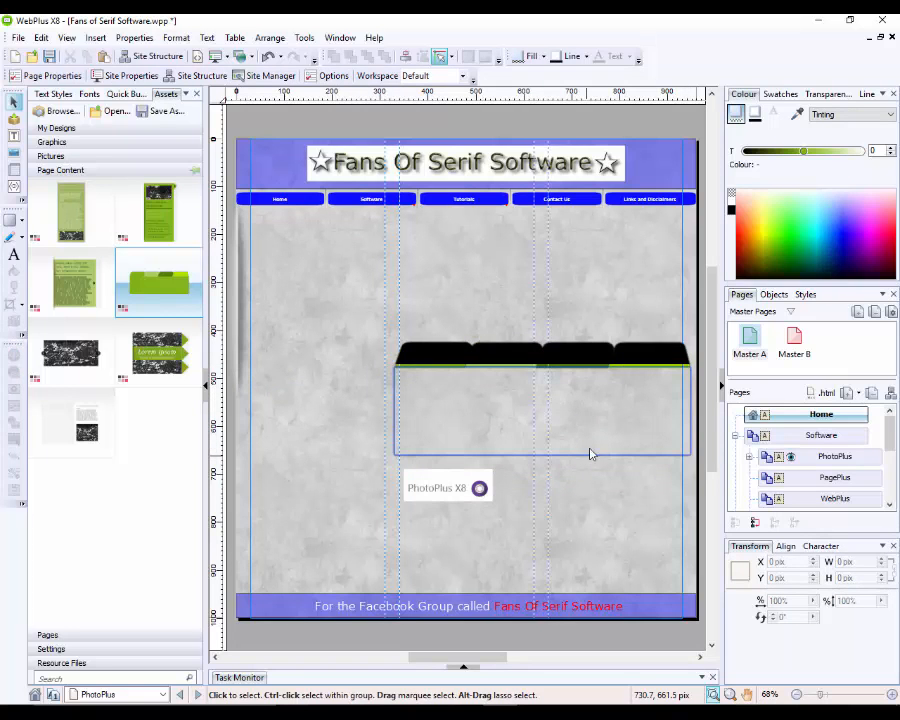
click(617, 354)
key(Delete)
click(614, 424)
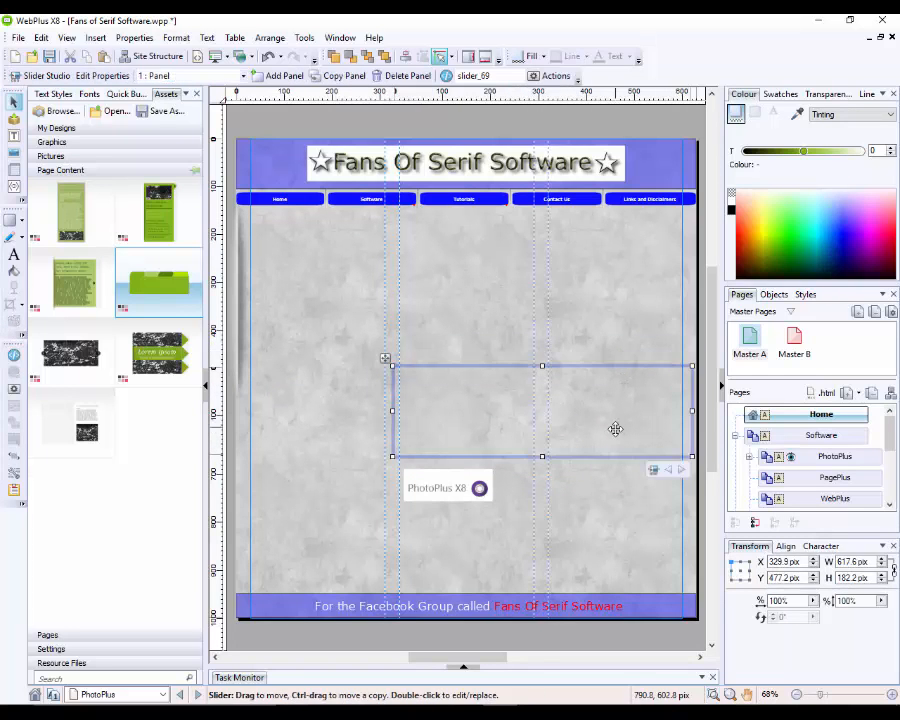
Step: Delete the empty folder slider, place the Lorem ipsum daisy banner and remove its flower picture
key(Delete)
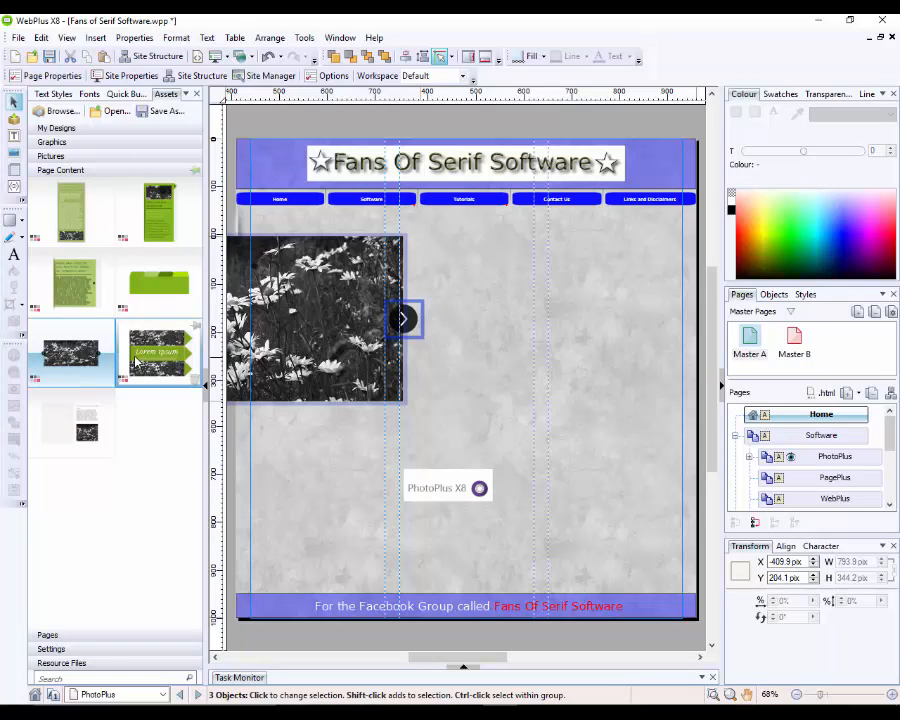
drag(158, 352, 573, 510)
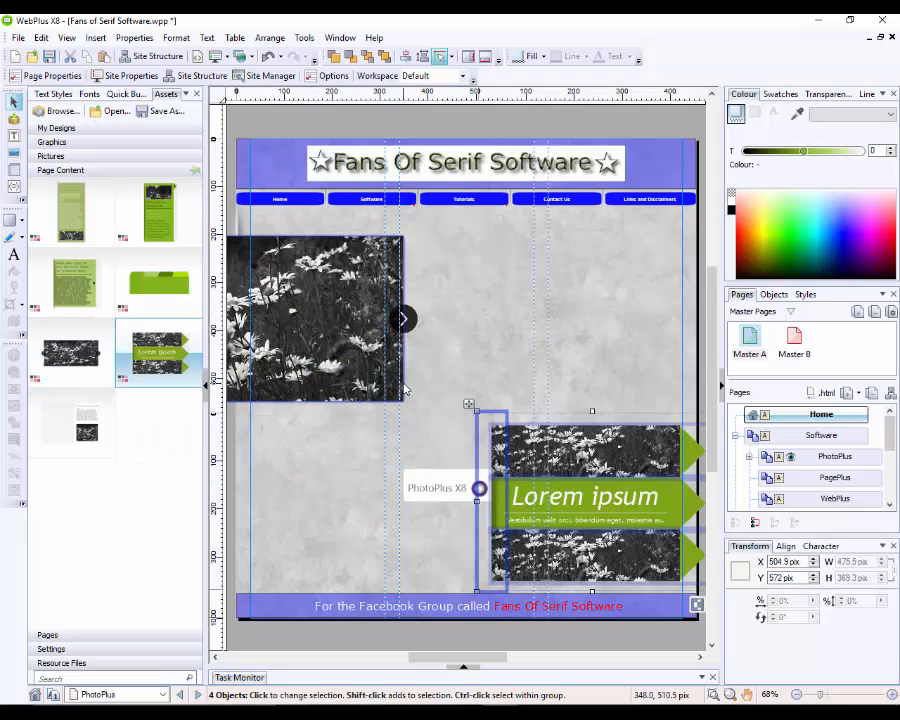
click(366, 400)
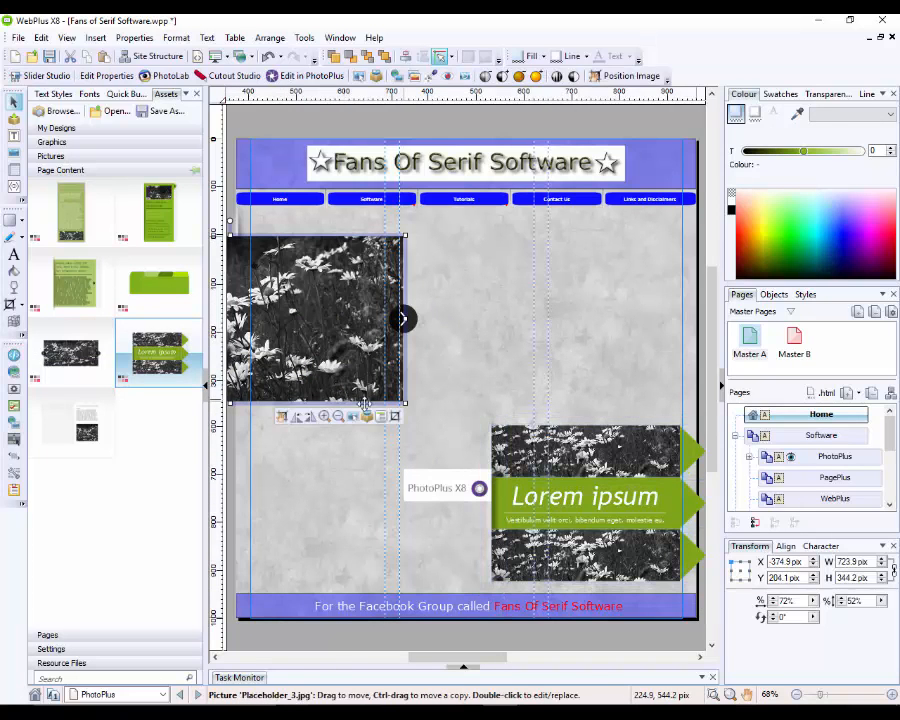
drag(403, 377, 465, 369)
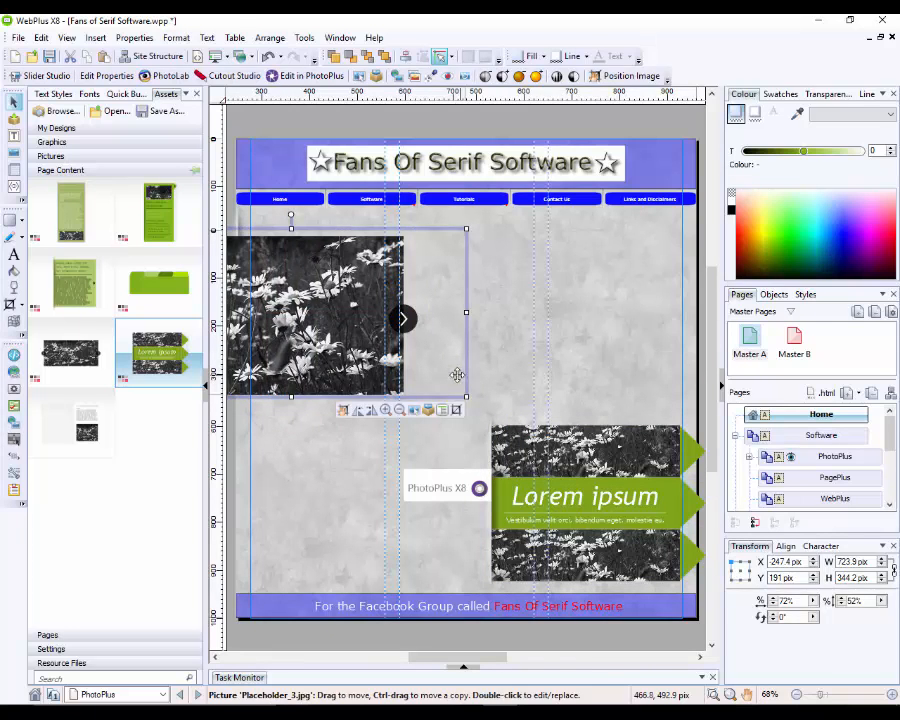
key(Delete)
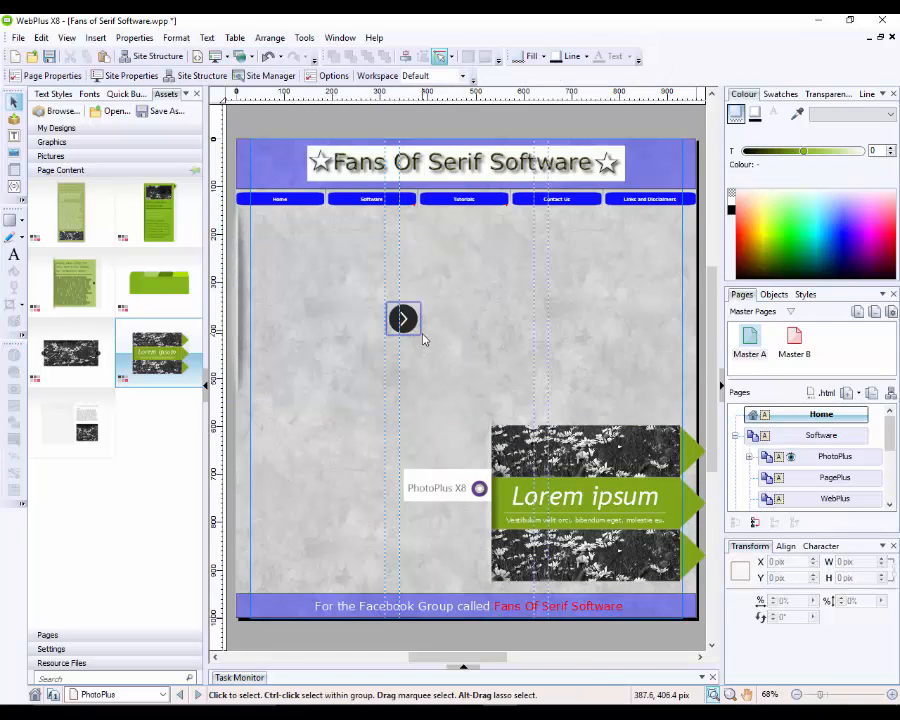
Step: Remove the banner's leftover arrow button, slider object and shadow picture
click(403, 318)
key(Delete)
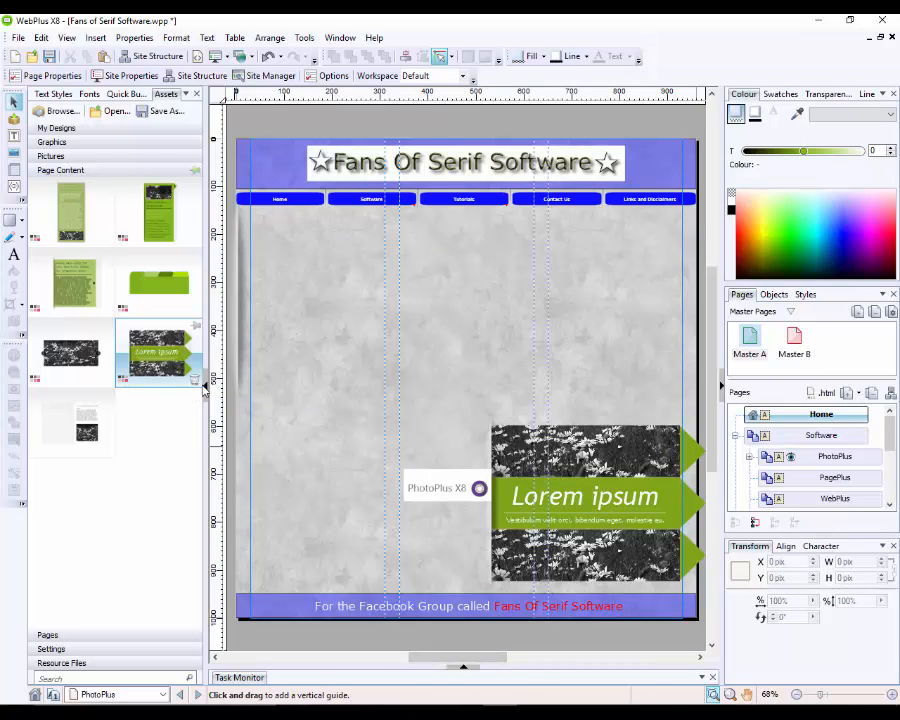
click(205, 383)
click(225, 400)
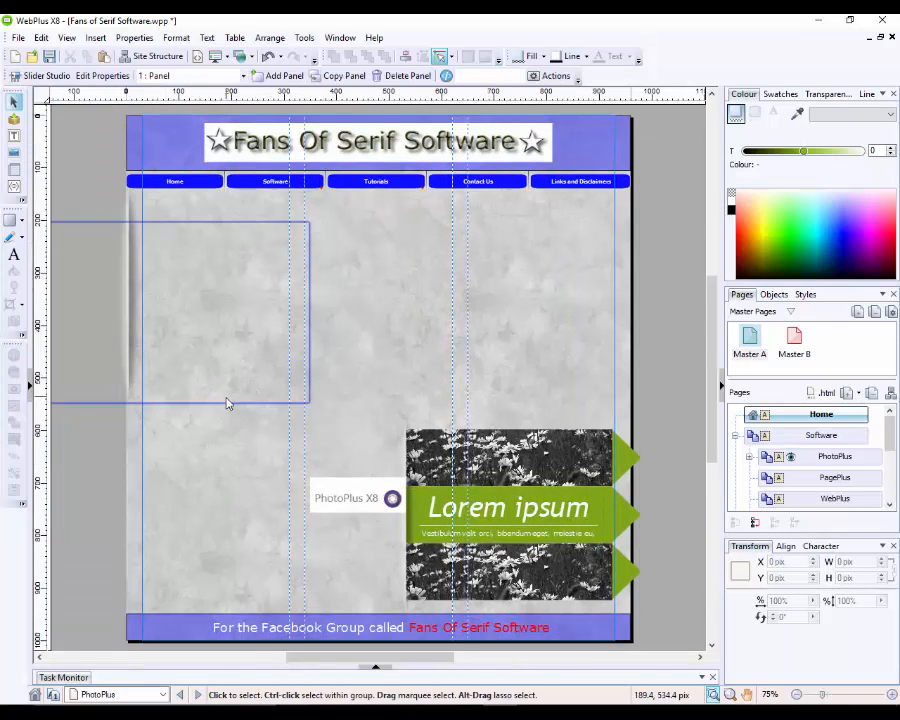
key(Delete)
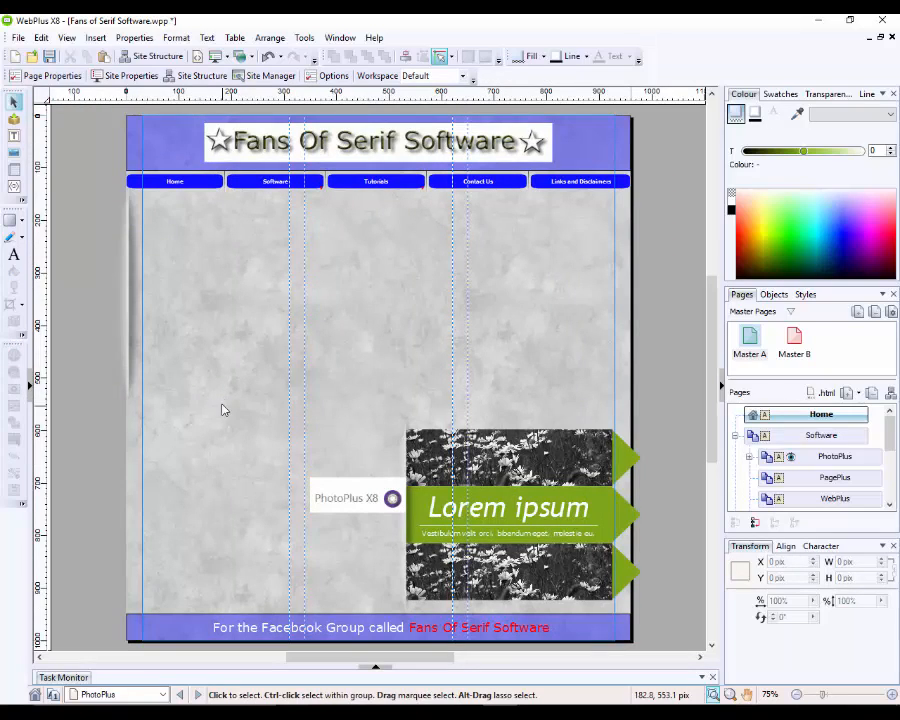
click(131, 327)
key(Delete)
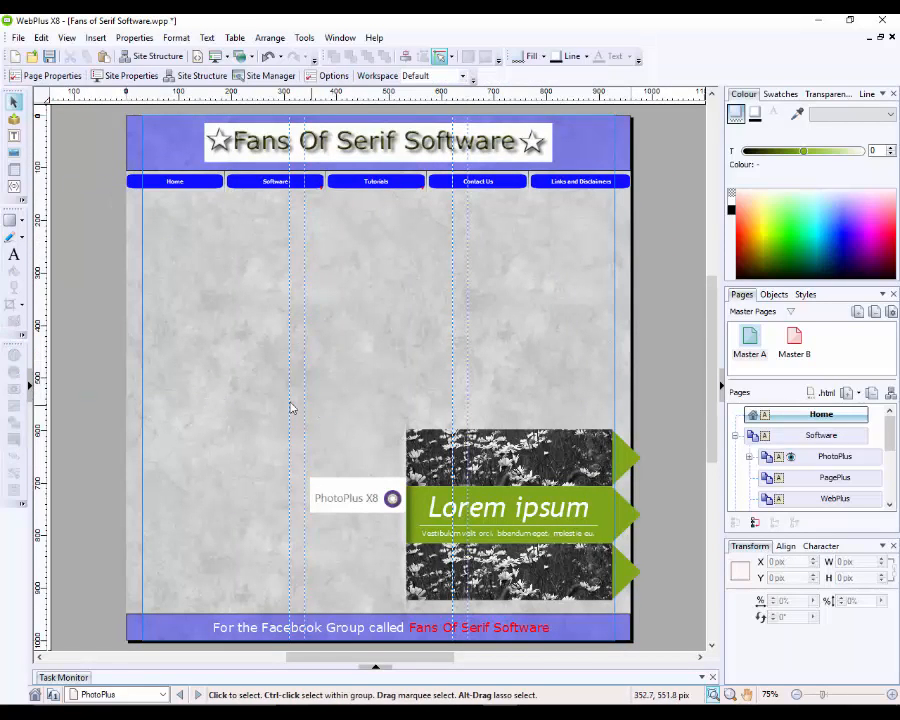
click(29, 384)
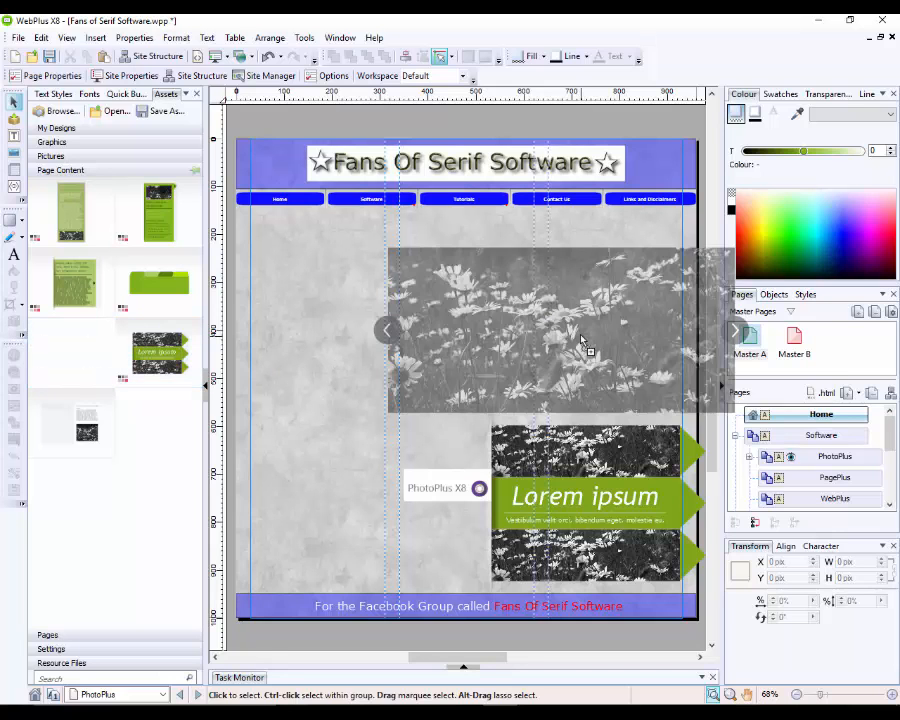
Step: Place the daisy photo slider below the navigation bar and preview the site in Microsoft Edge
drag(585, 337, 477, 318)
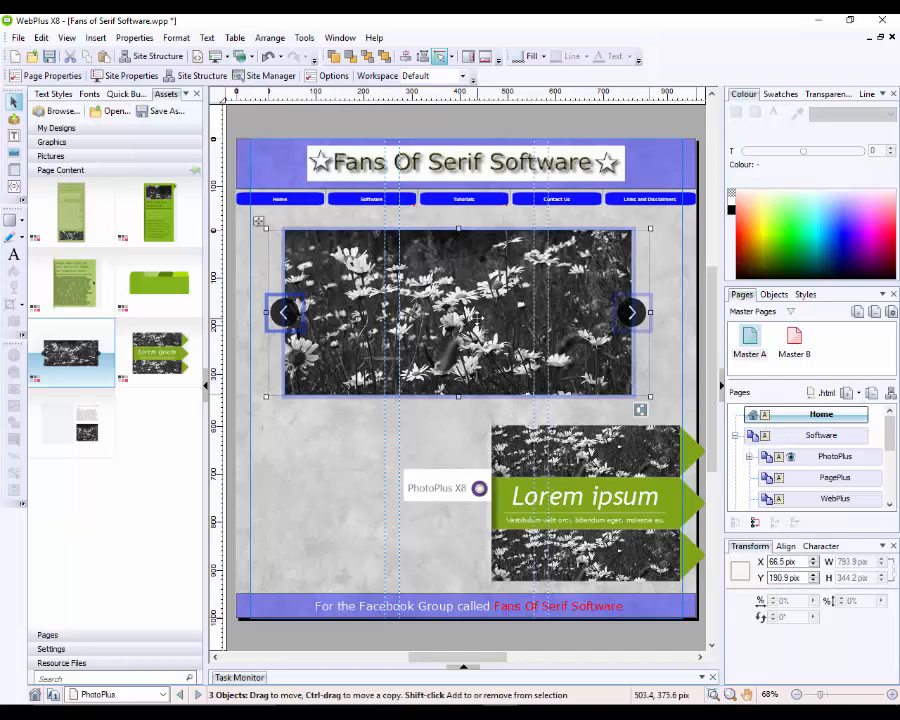
click(354, 444)
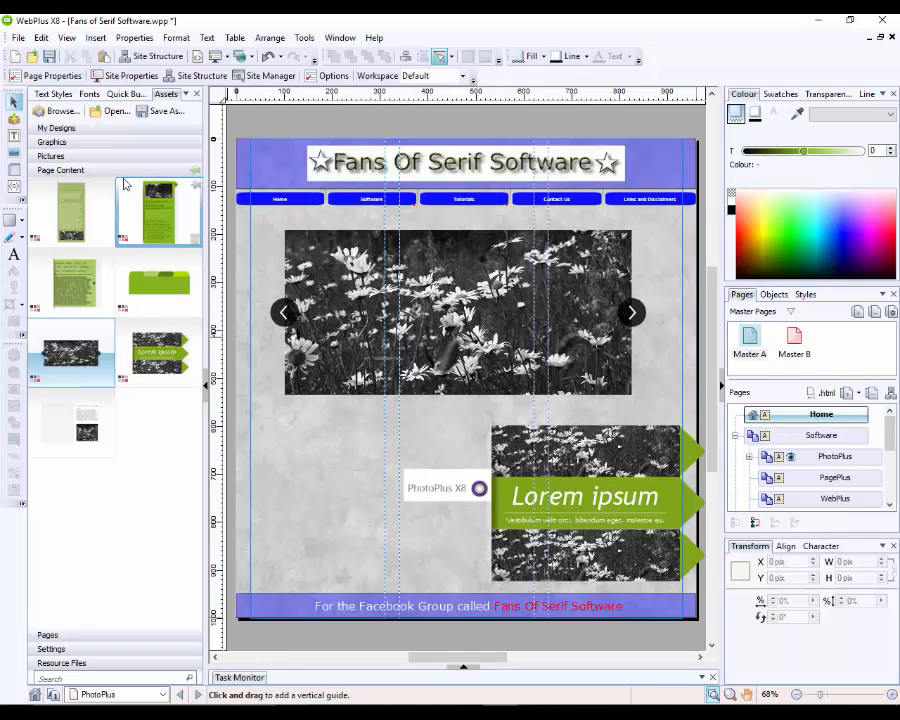
click(18, 40)
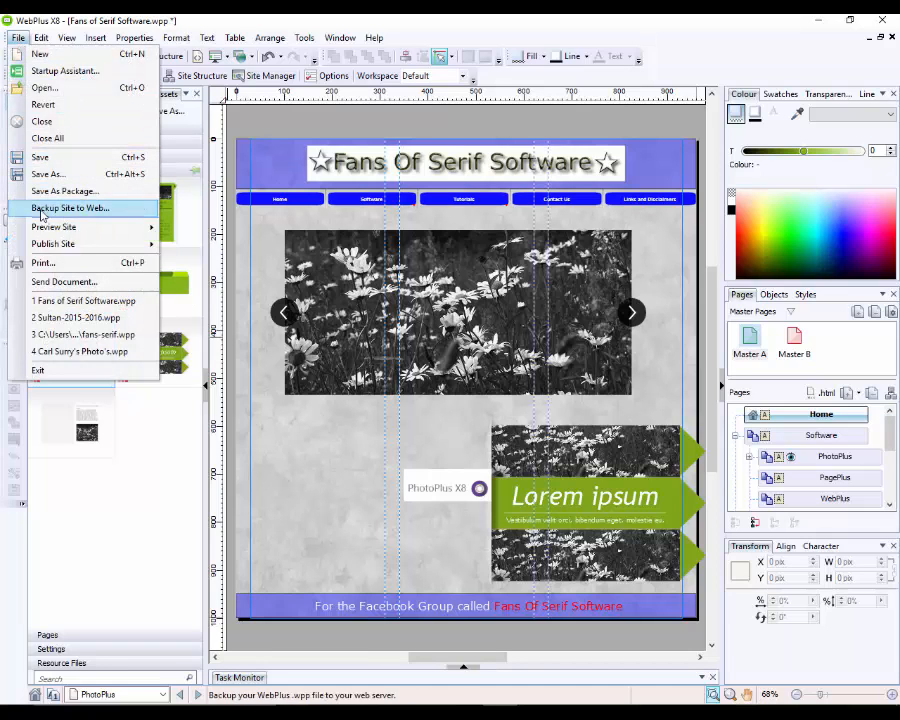
mouse_move(120, 227)
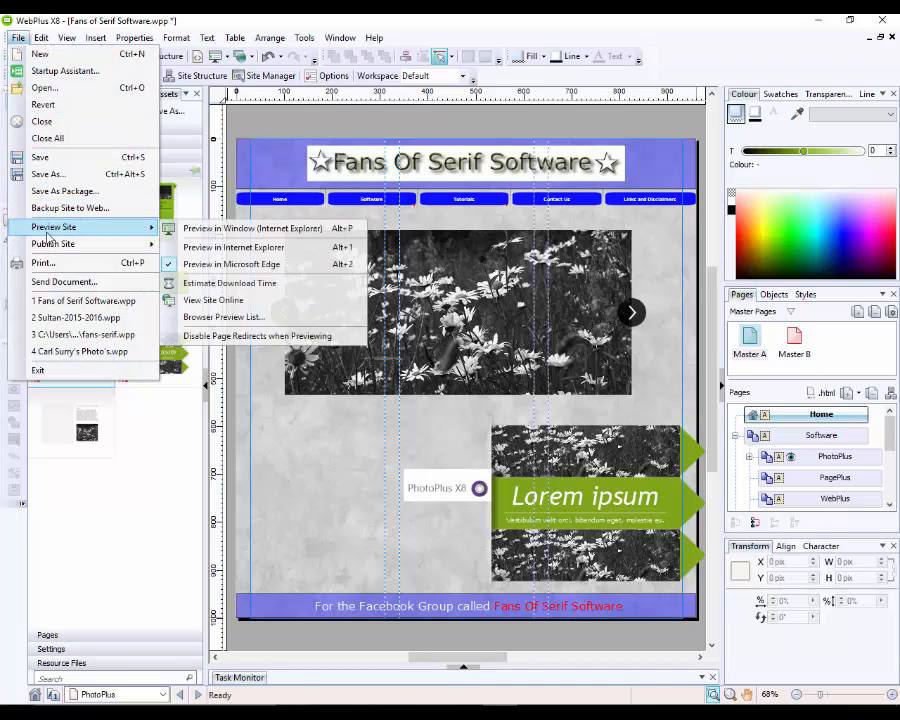
click(200, 264)
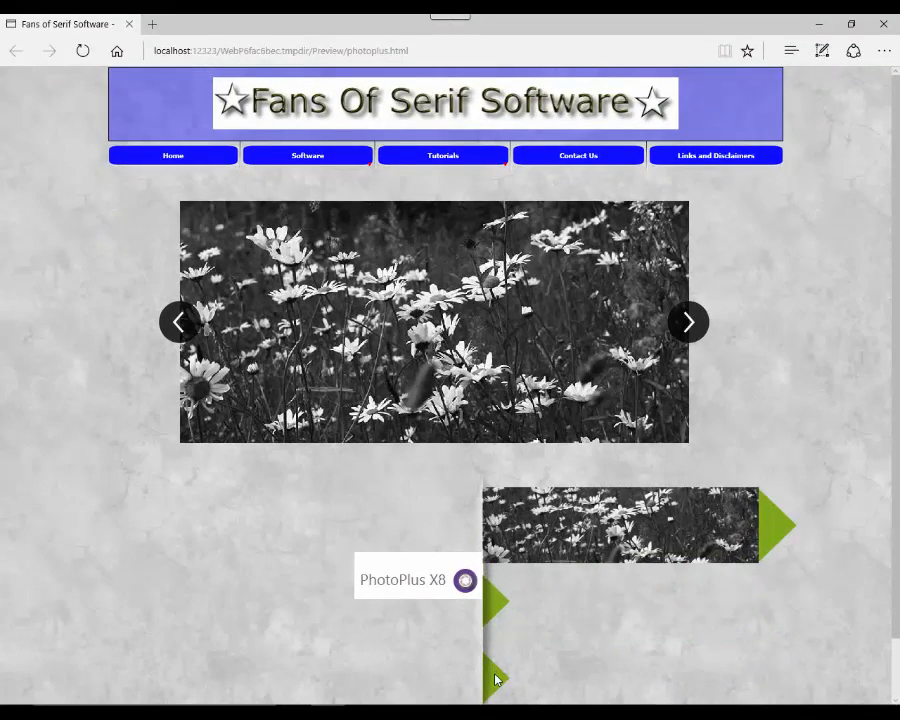
Step: Step the daisy slider forward twice and back three times, then close the preview
click(689, 322)
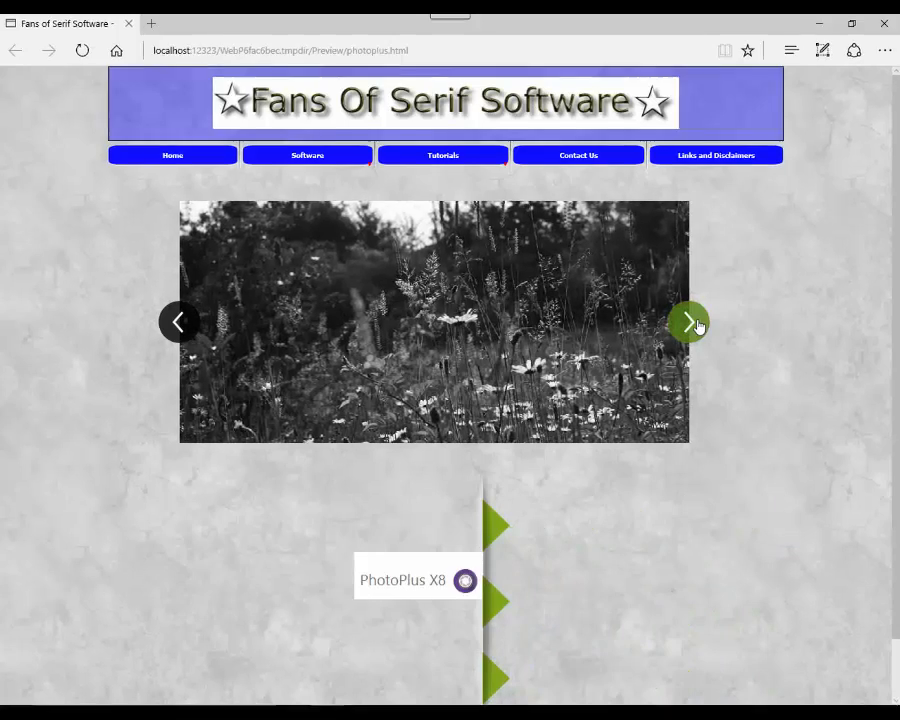
click(697, 325)
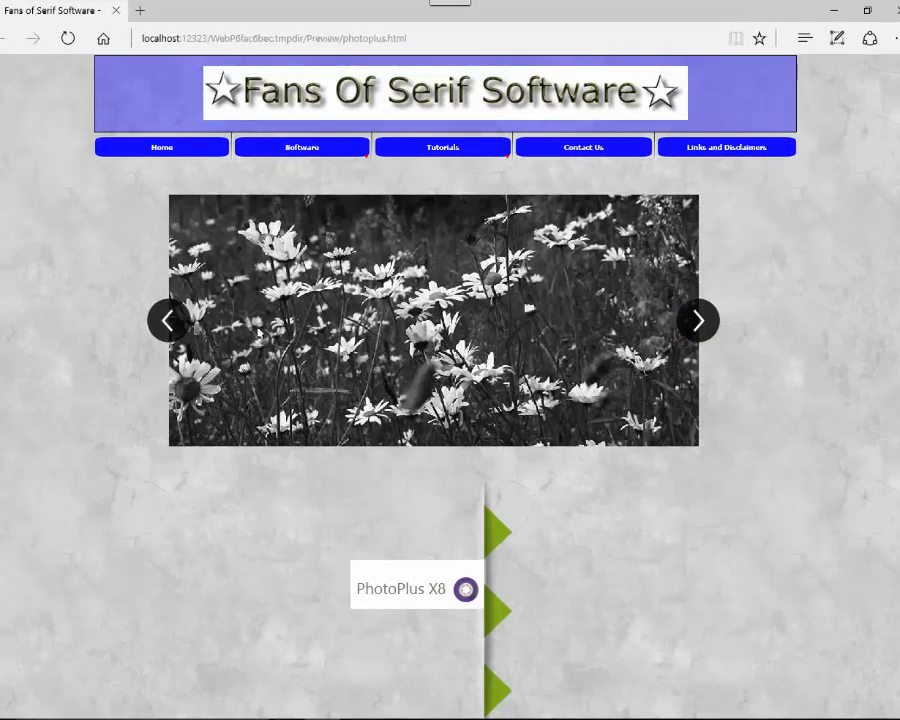
click(167, 322)
click(167, 322)
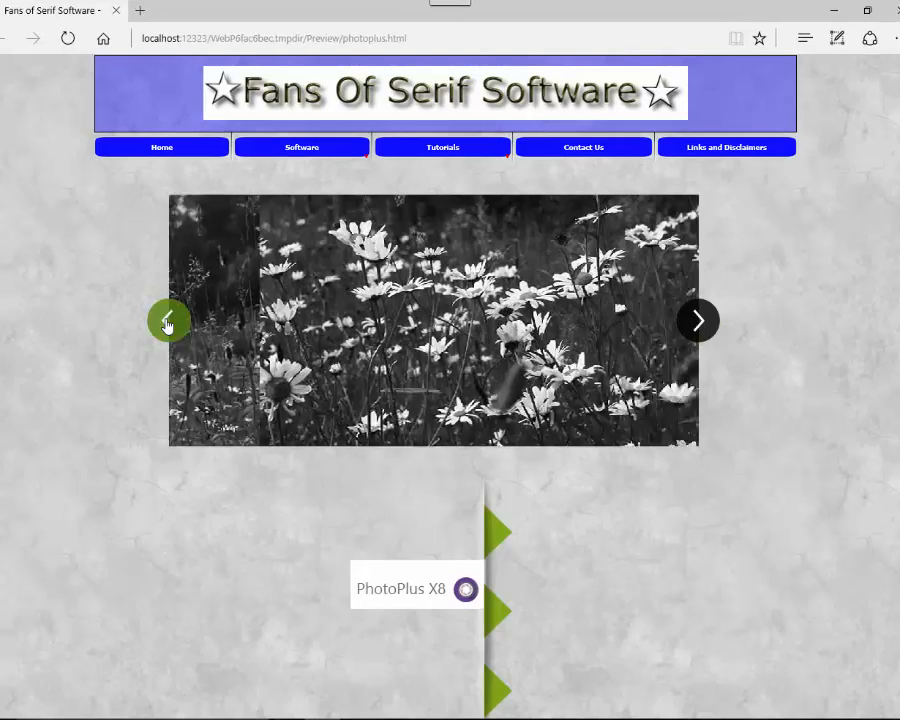
click(168, 324)
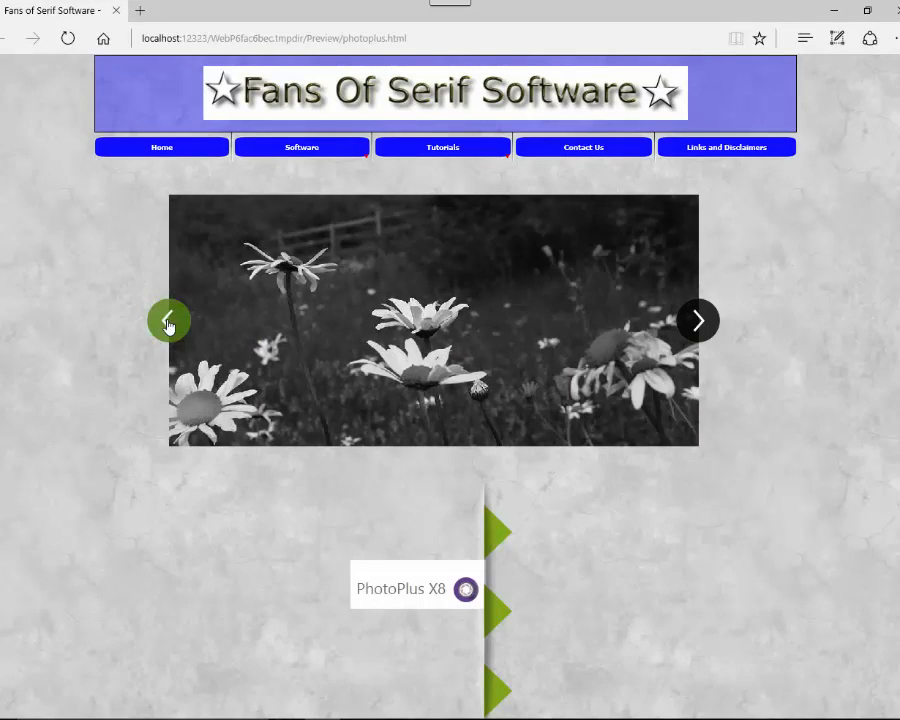
click(117, 12)
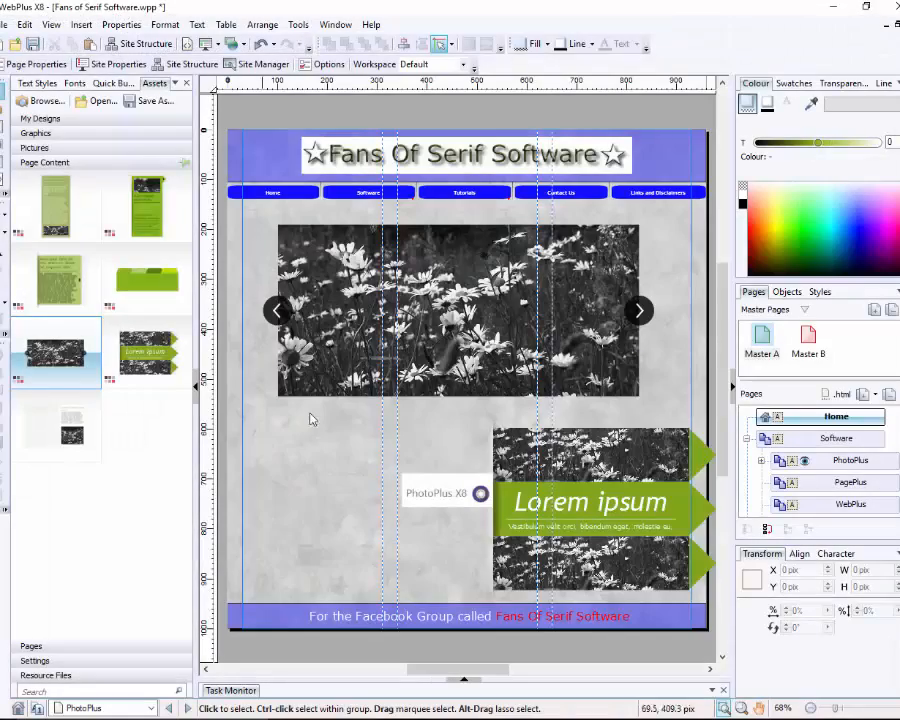
Step: Delete the shadow picture, the lower daisy picture and the green Lorem ipsum banner
click(505, 572)
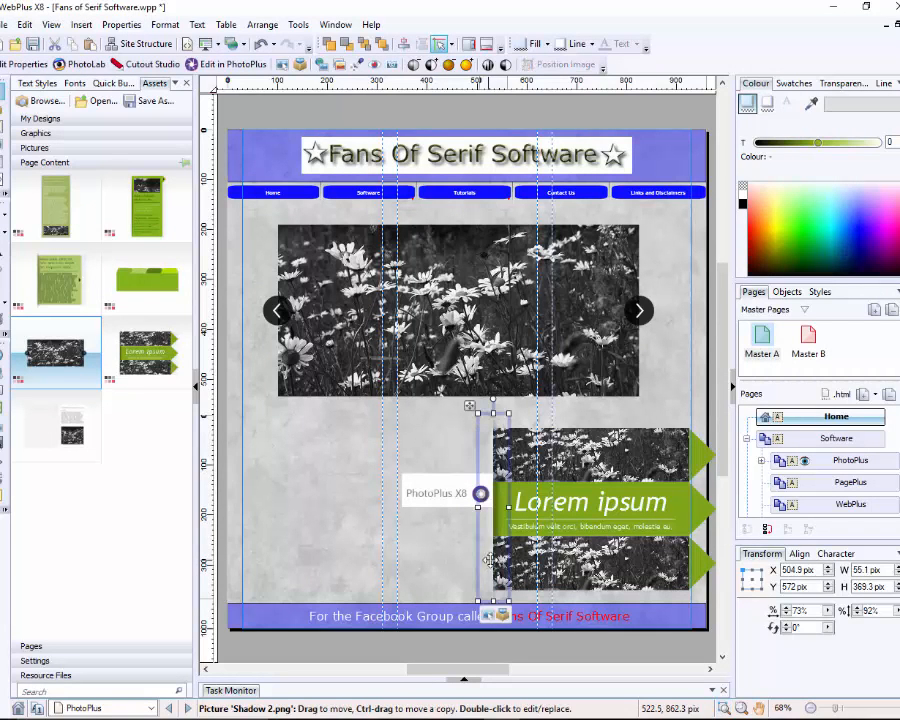
key(Delete)
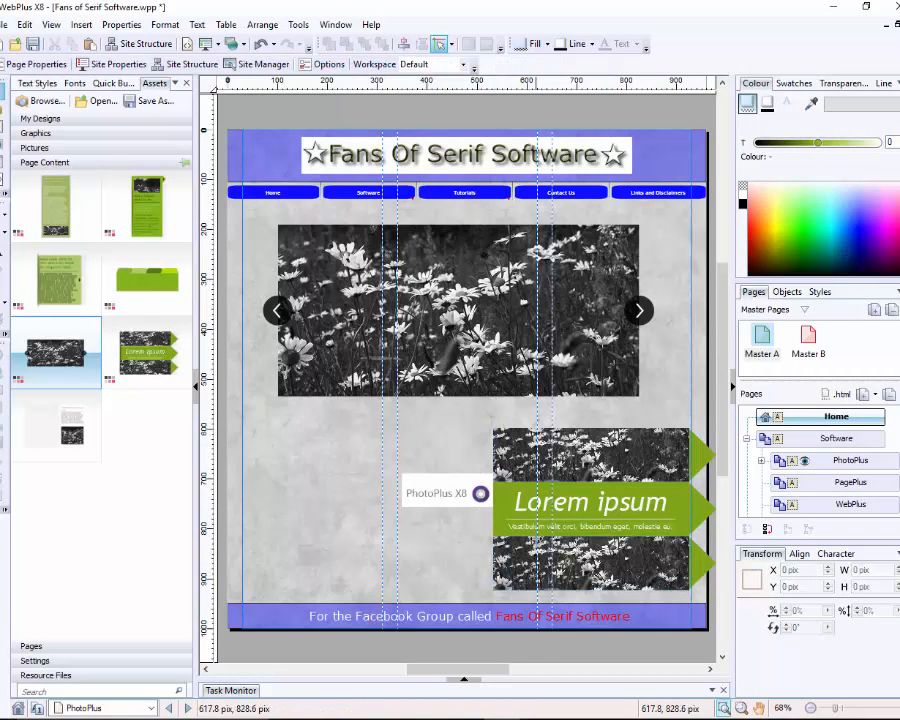
click(519, 565)
key(Delete)
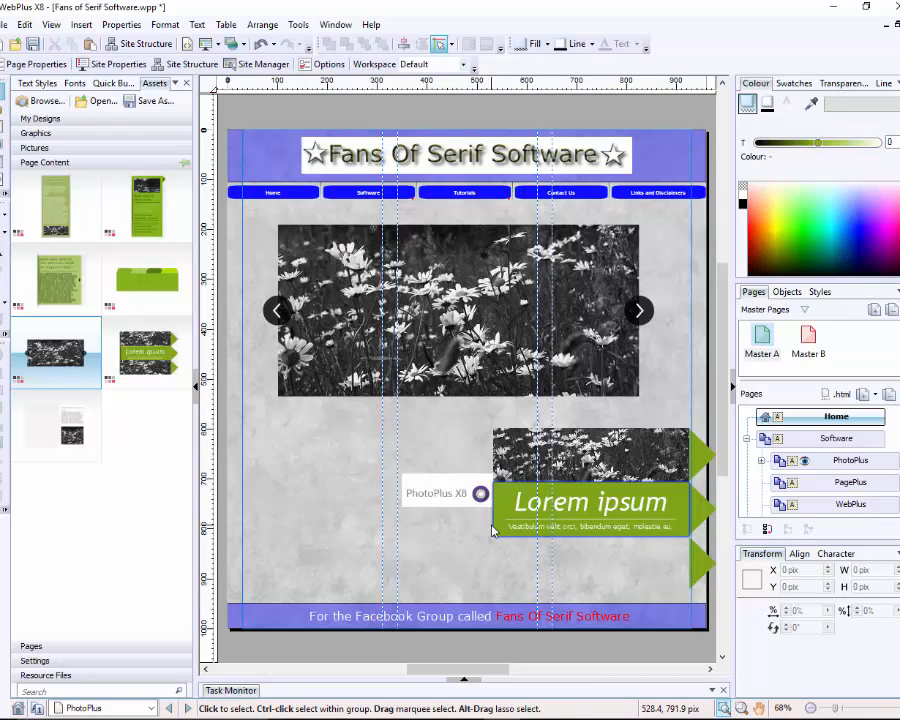
click(492, 530)
key(Delete)
Step: Delete the Lorem ipsum slider, the remaining lower daisy image and the leftover empty frame
click(494, 577)
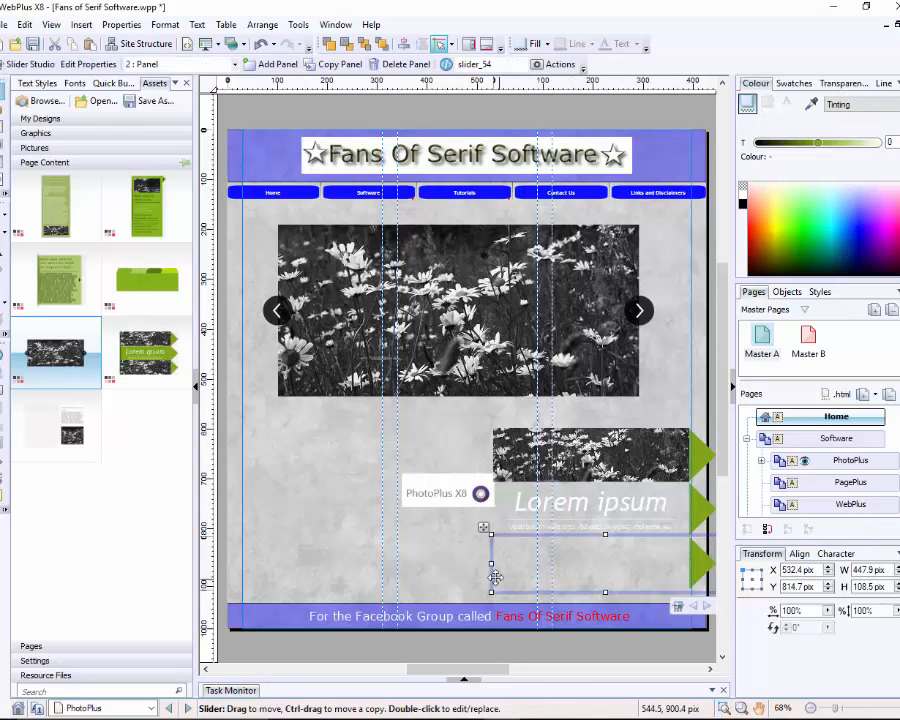
key(Escape)
click(504, 524)
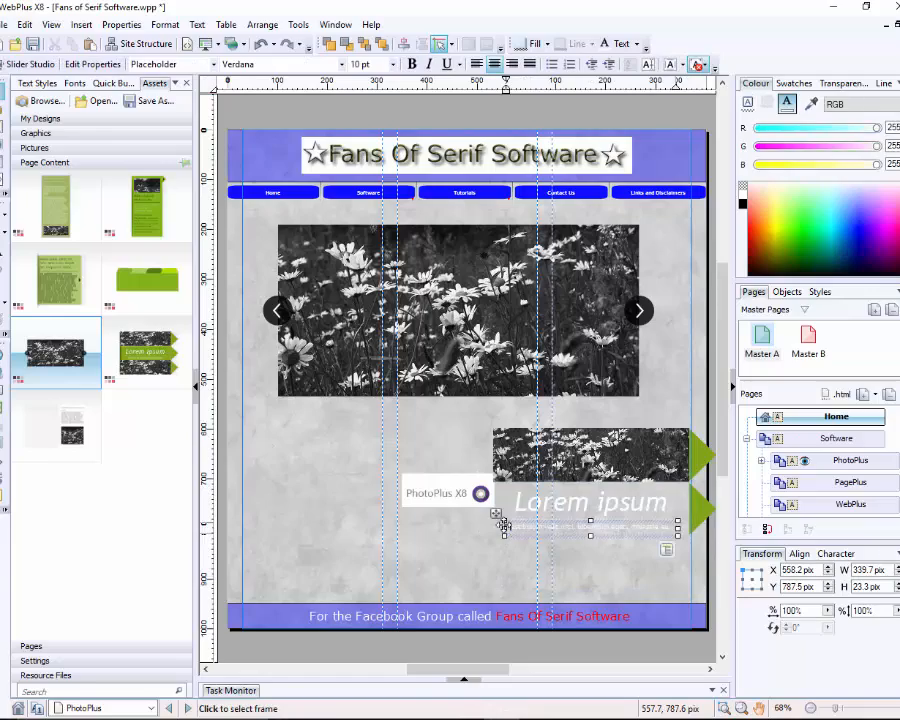
click(489, 538)
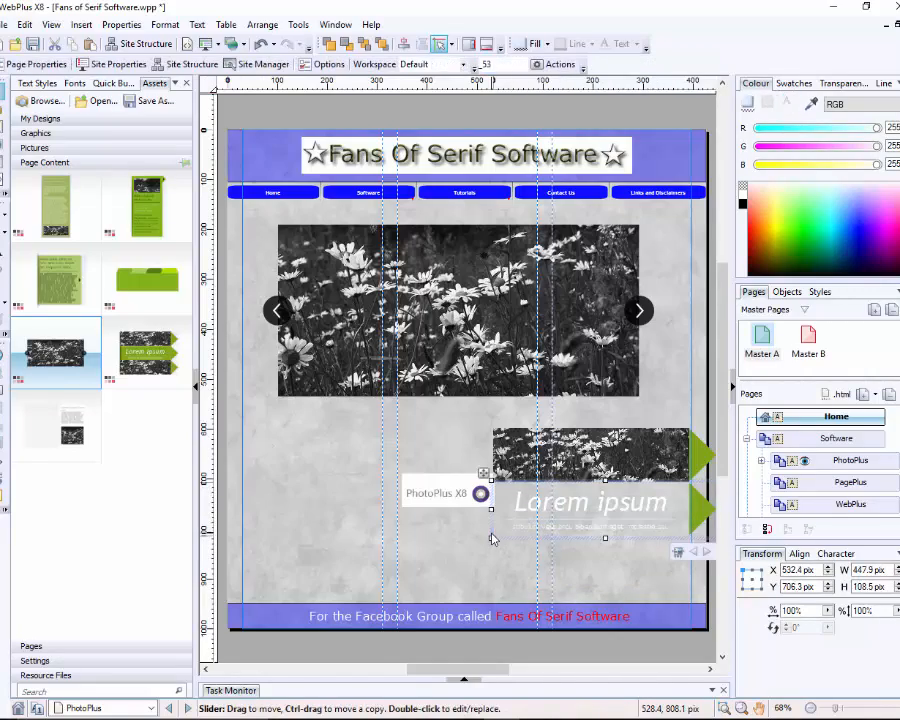
key(Delete)
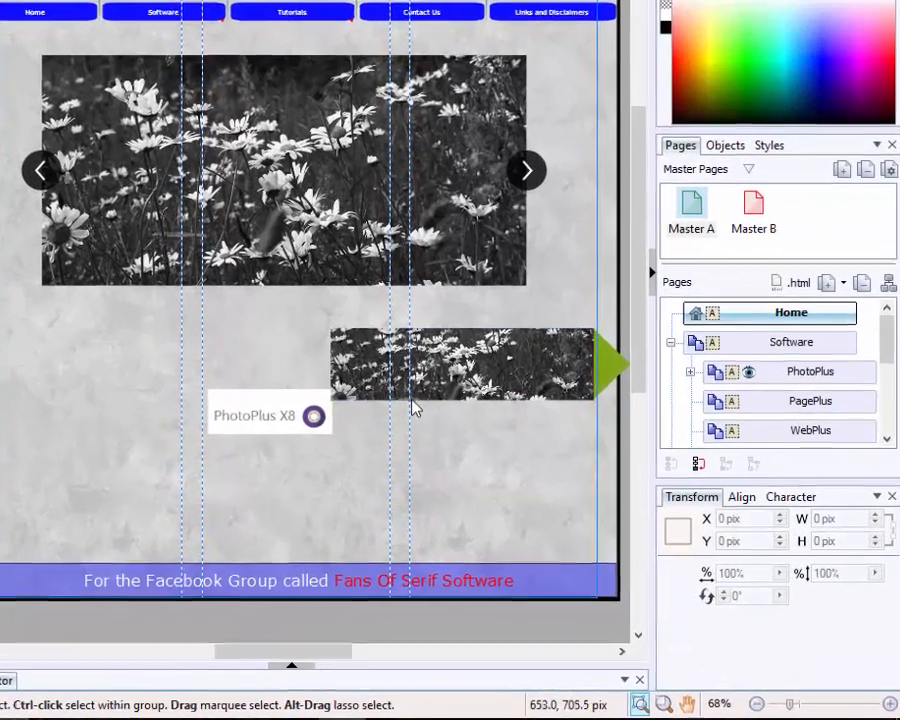
click(586, 478)
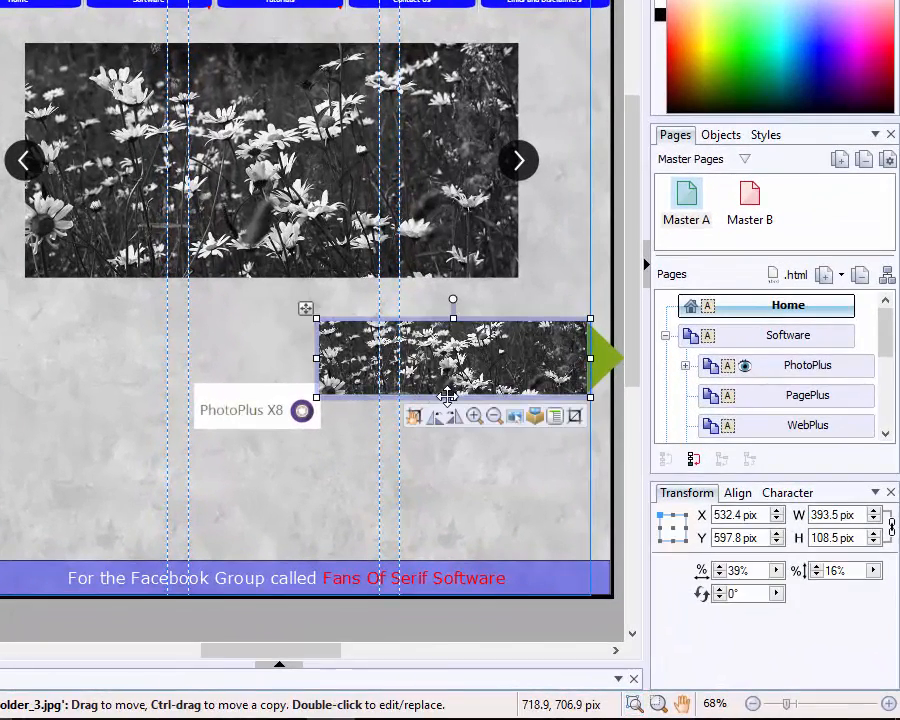
click(460, 408)
click(476, 392)
key(Delete)
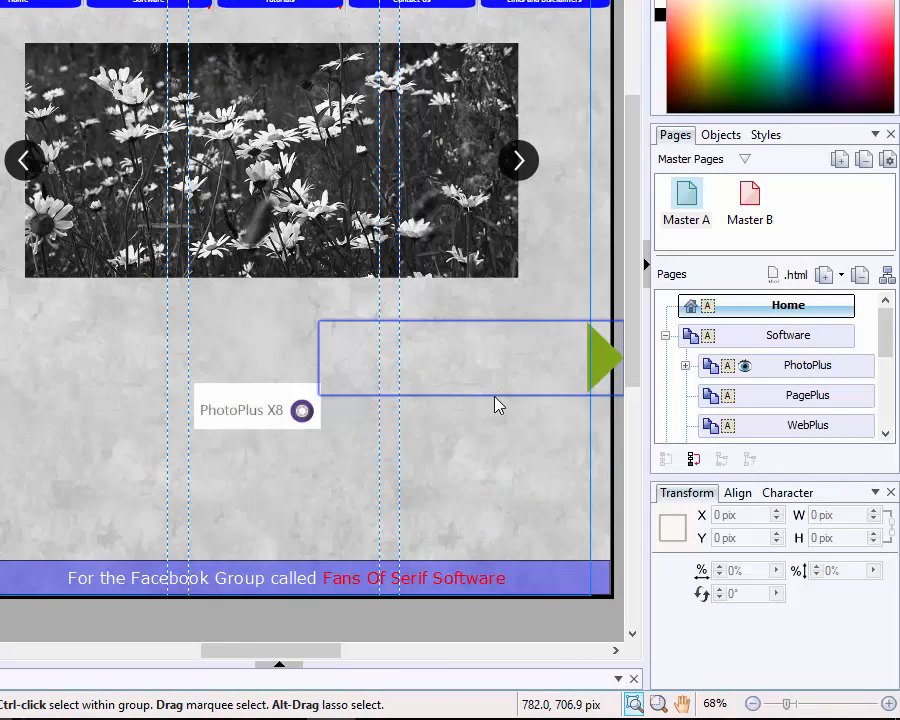
click(497, 404)
key(Delete)
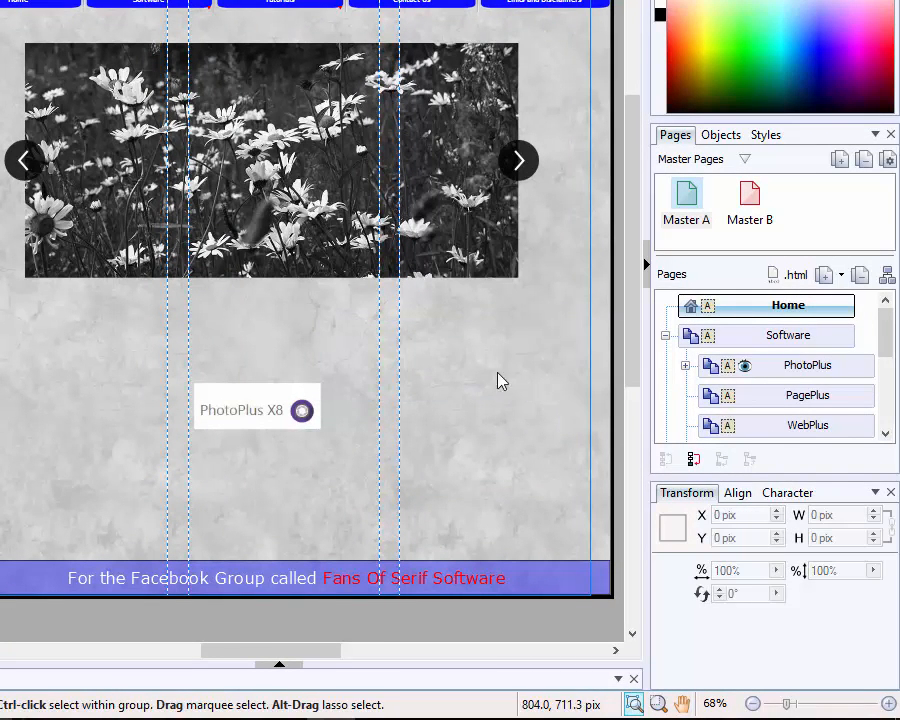
Step: Delete the top daisy slider photo and clear away its leftover arrow buttons
click(503, 278)
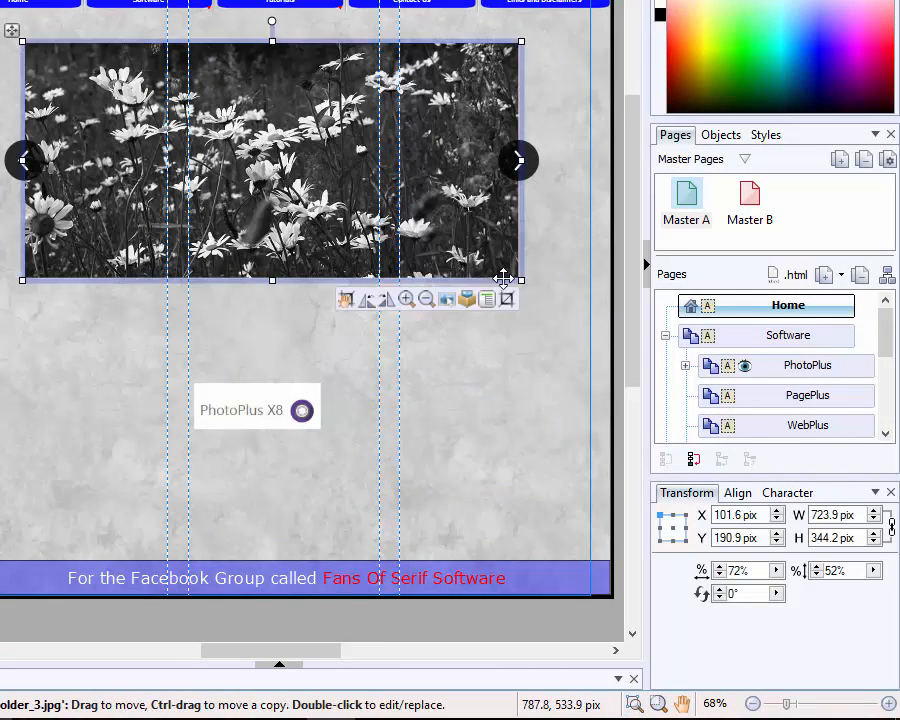
key(Delete)
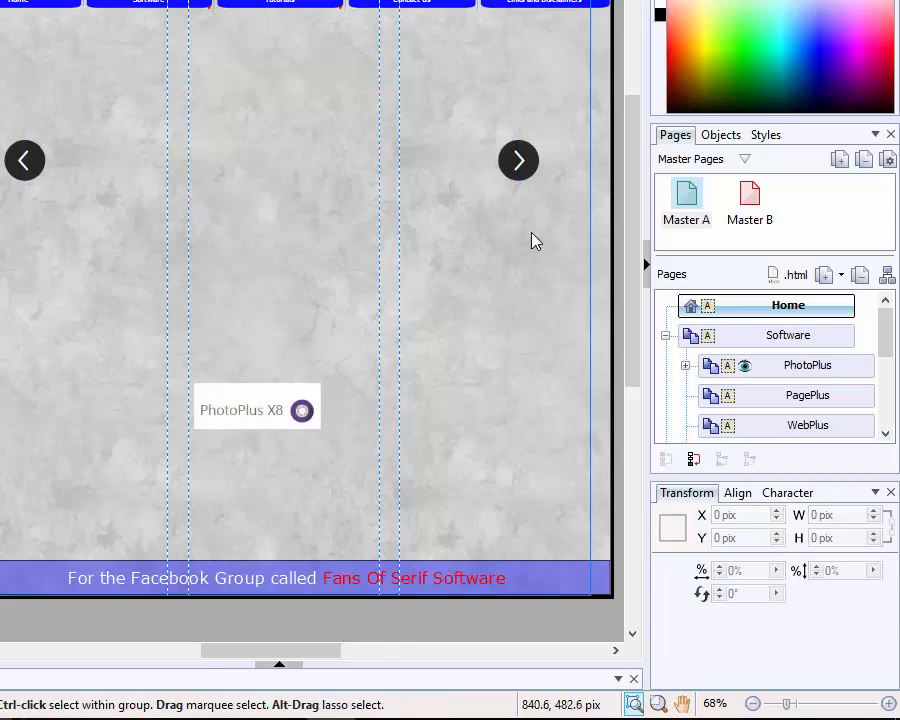
click(516, 165)
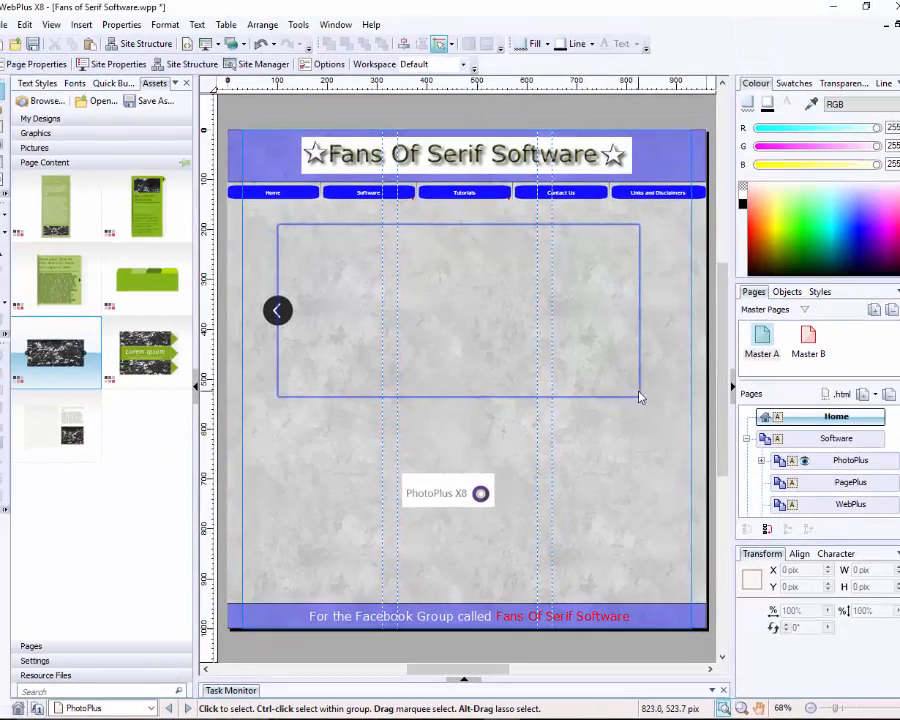
click(521, 274)
key(Escape)
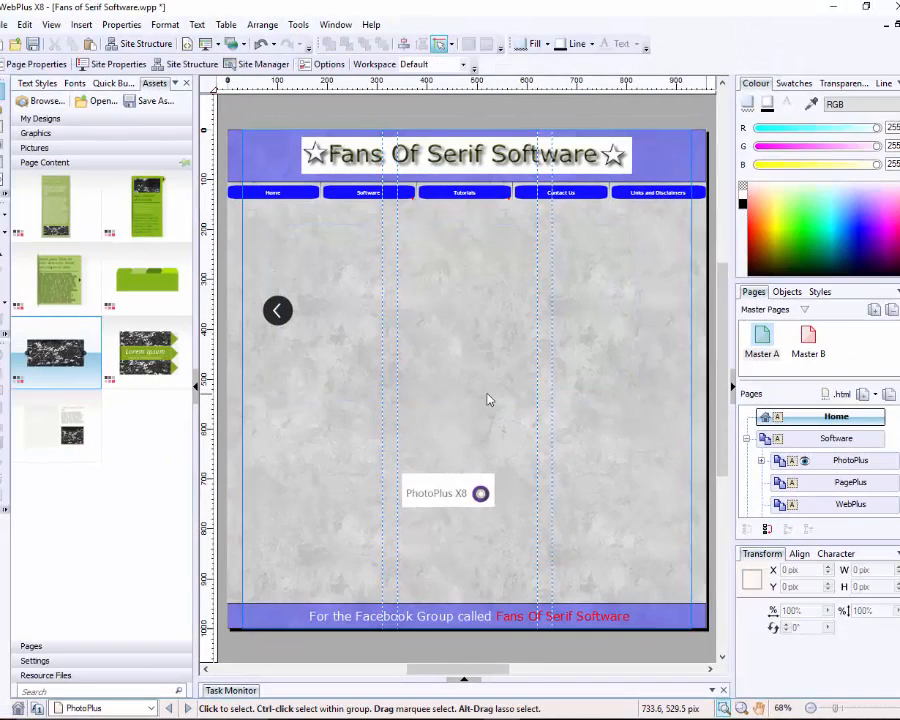
click(277, 310)
click(264, 336)
click(273, 318)
click(289, 337)
click(436, 335)
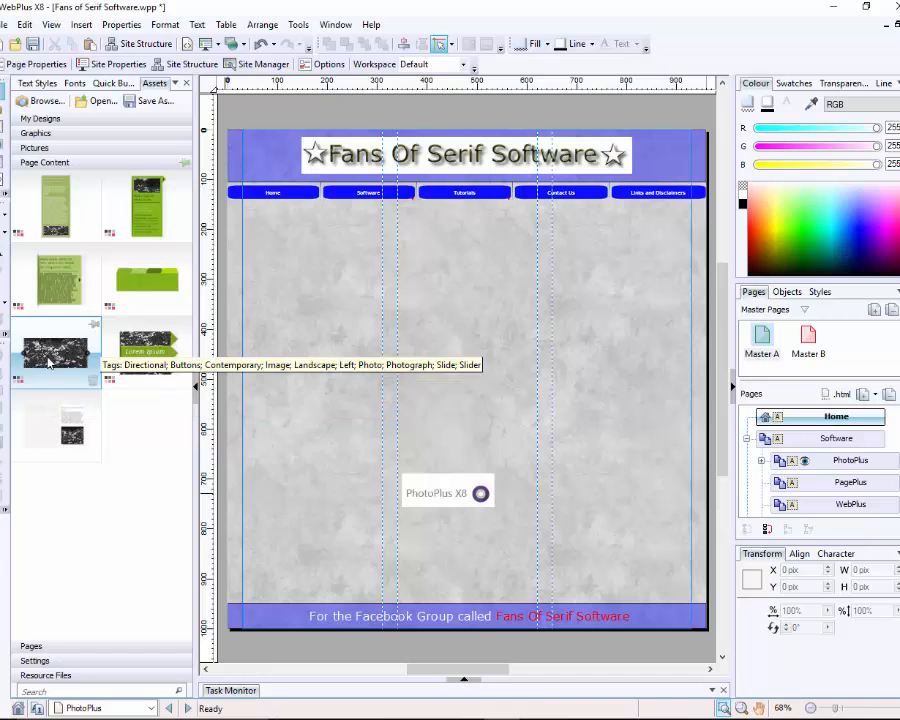
Step: Drop a fresh daisy slider below the navigation bar, hide the Assets pane and select the slider
drag(48, 362, 345, 327)
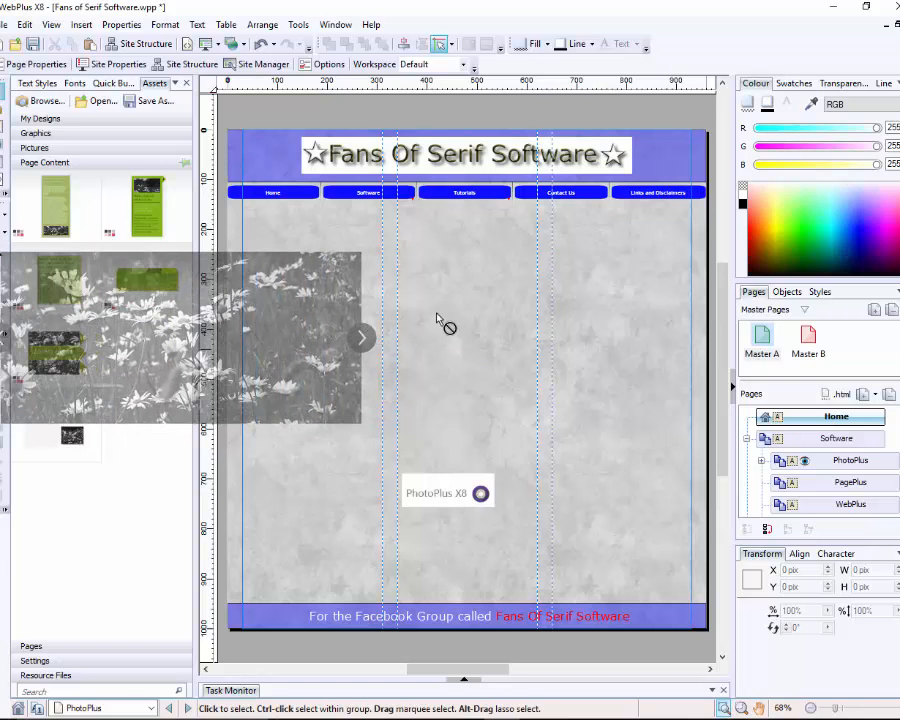
drag(521, 318, 481, 321)
click(591, 500)
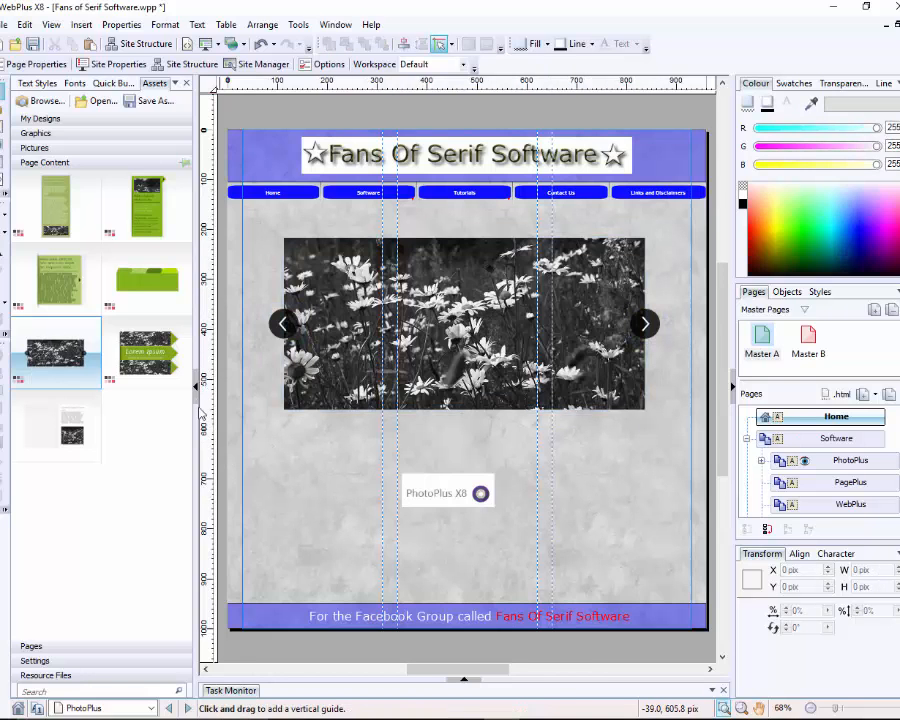
click(197, 386)
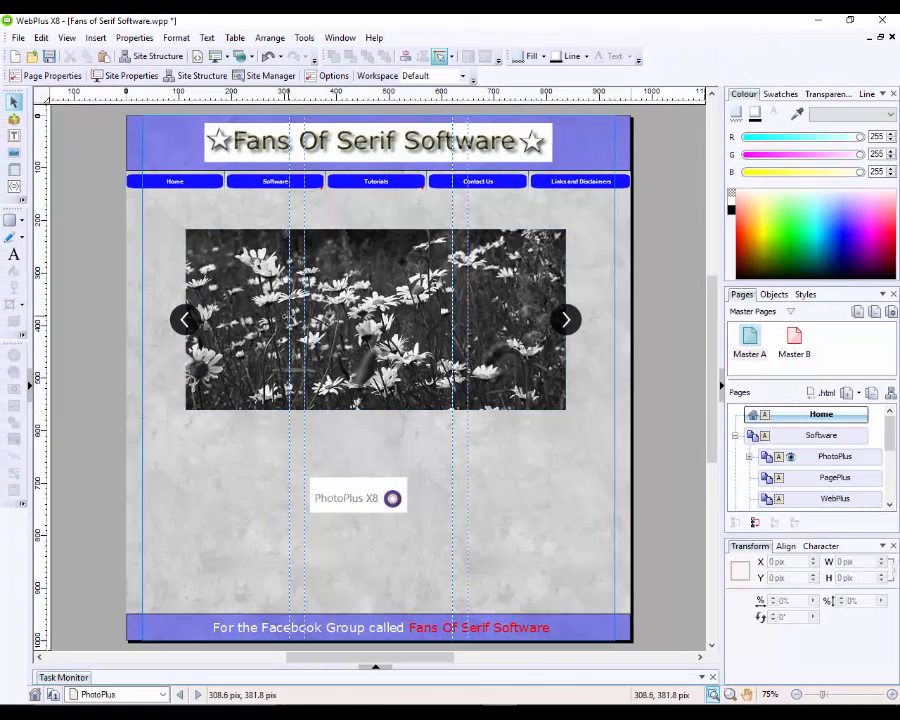
click(355, 280)
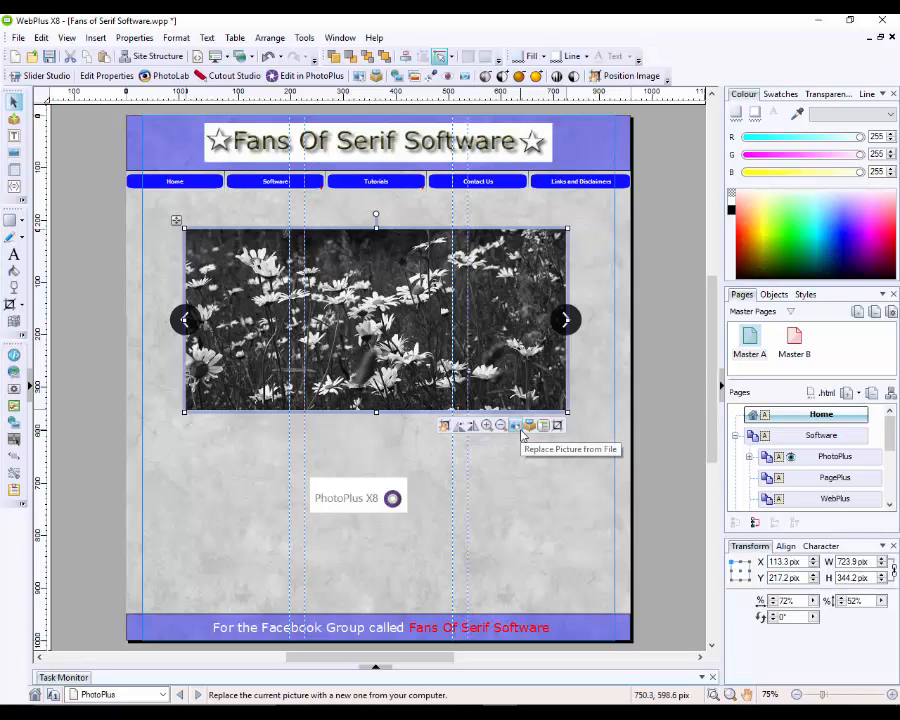
Step: Open Slider Studio on the selected daisy slider
click(570, 395)
click(566, 386)
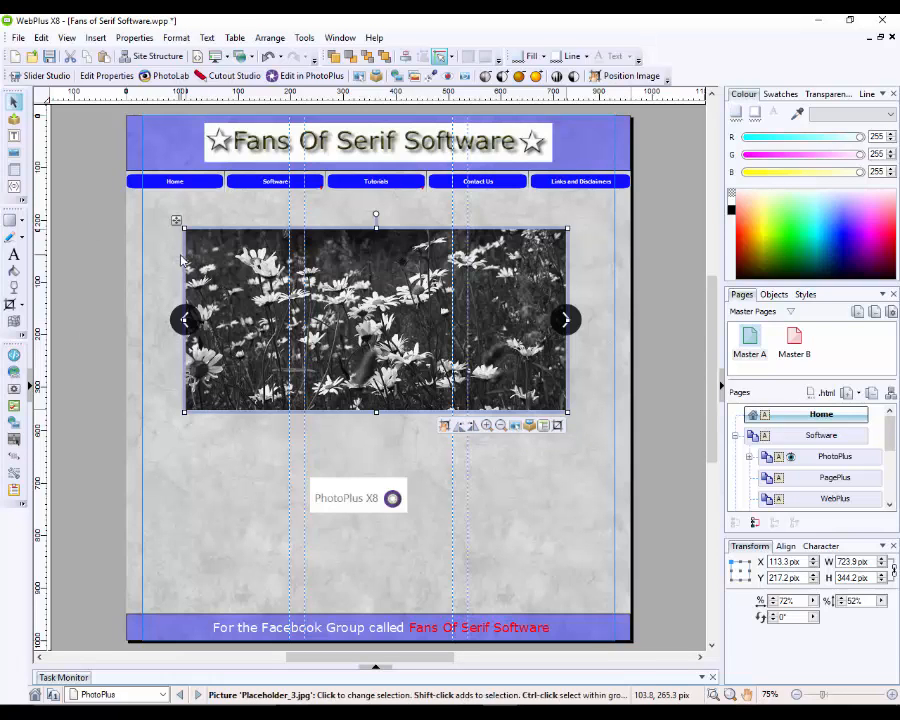
click(46, 77)
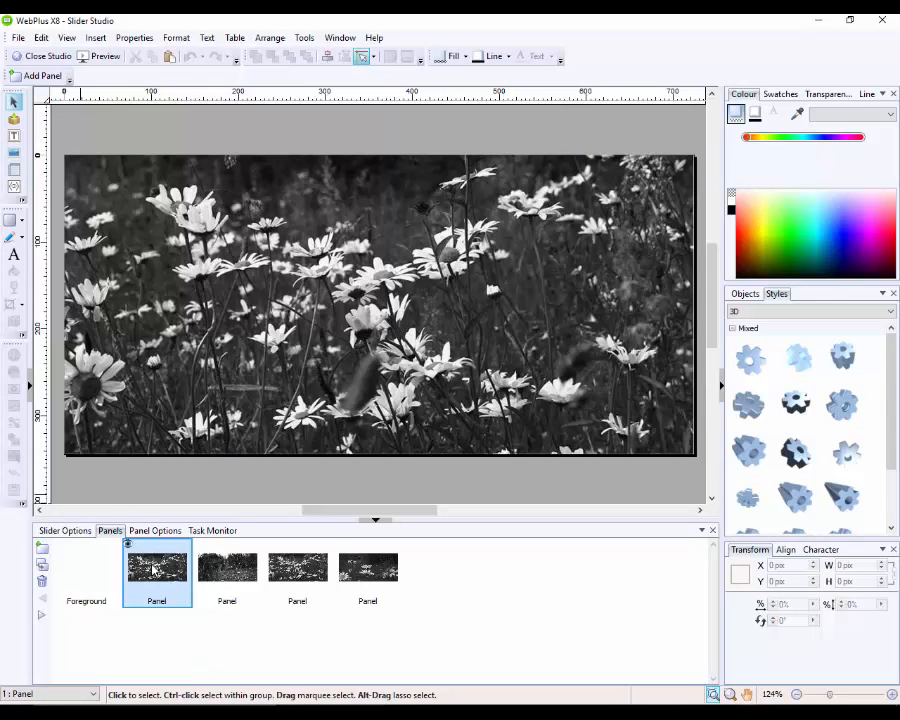
Step: Replace the first panel's black-and-white daisy photo with slider-button2.jpg
click(425, 399)
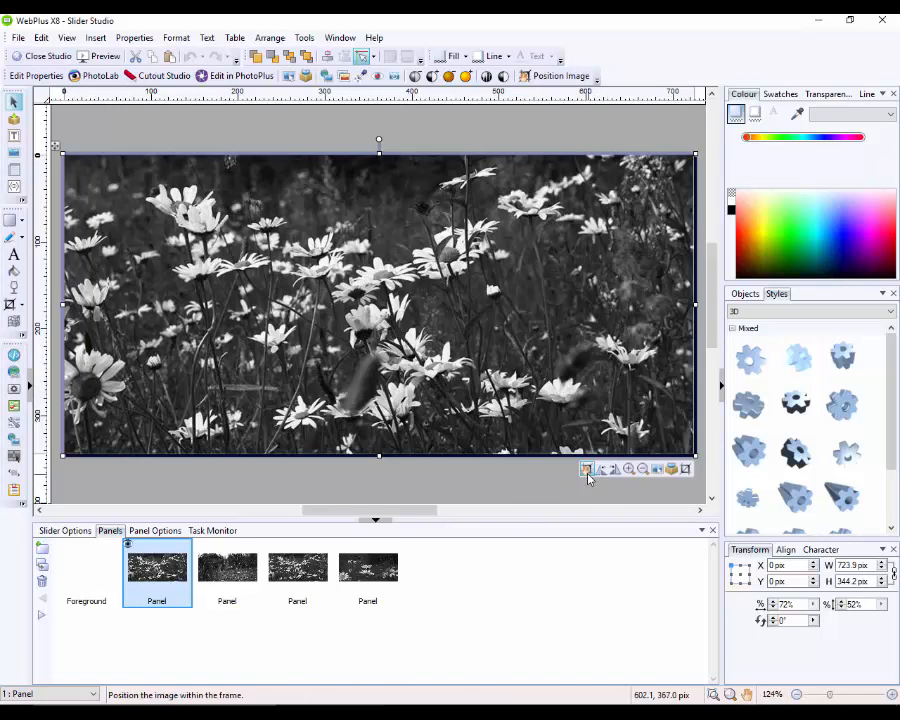
click(659, 470)
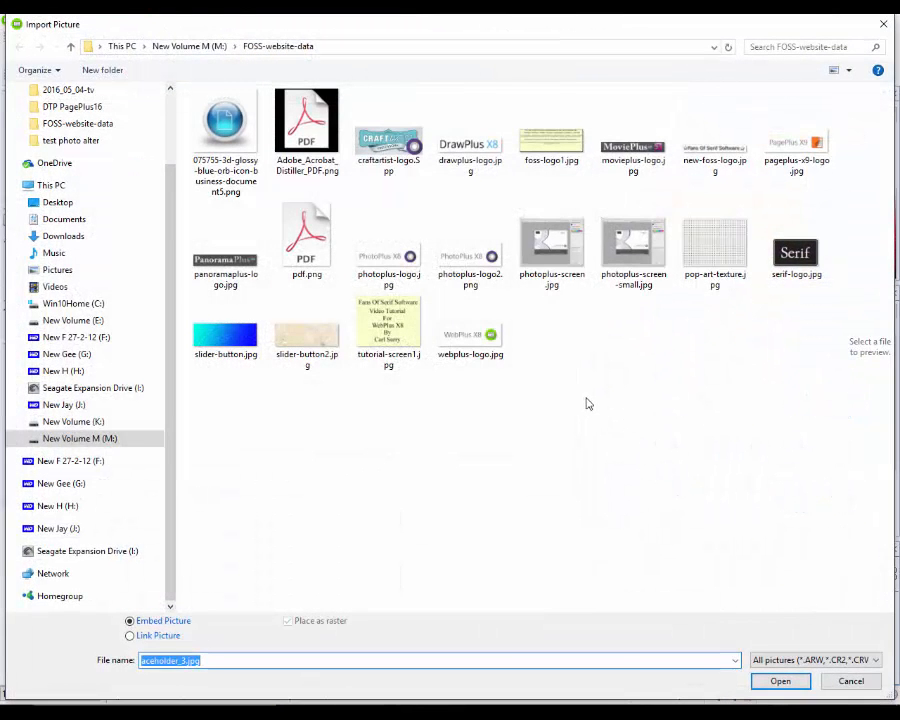
click(311, 346)
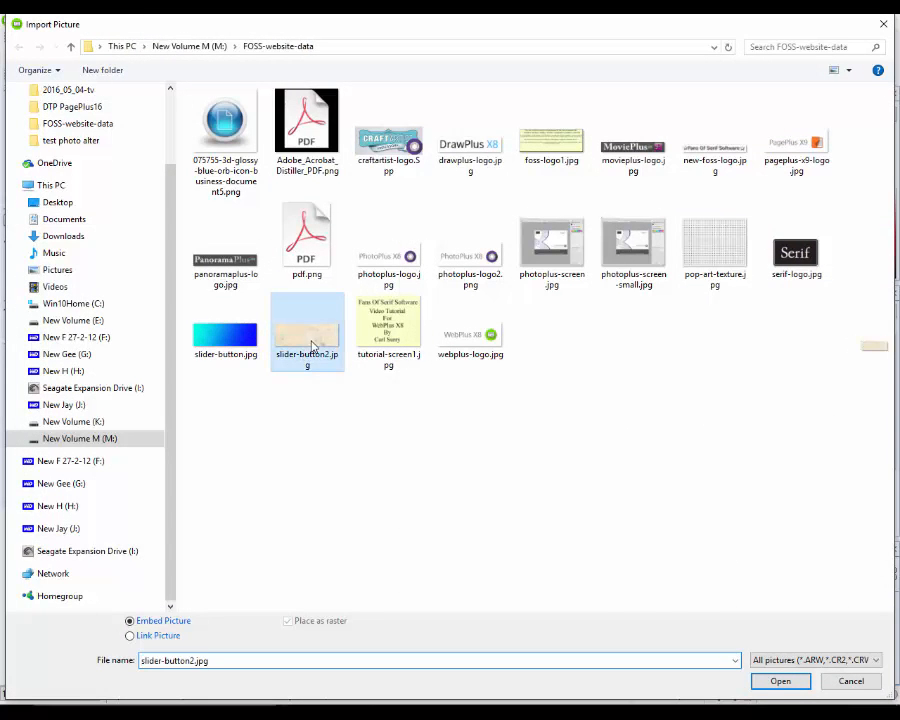
click(778, 684)
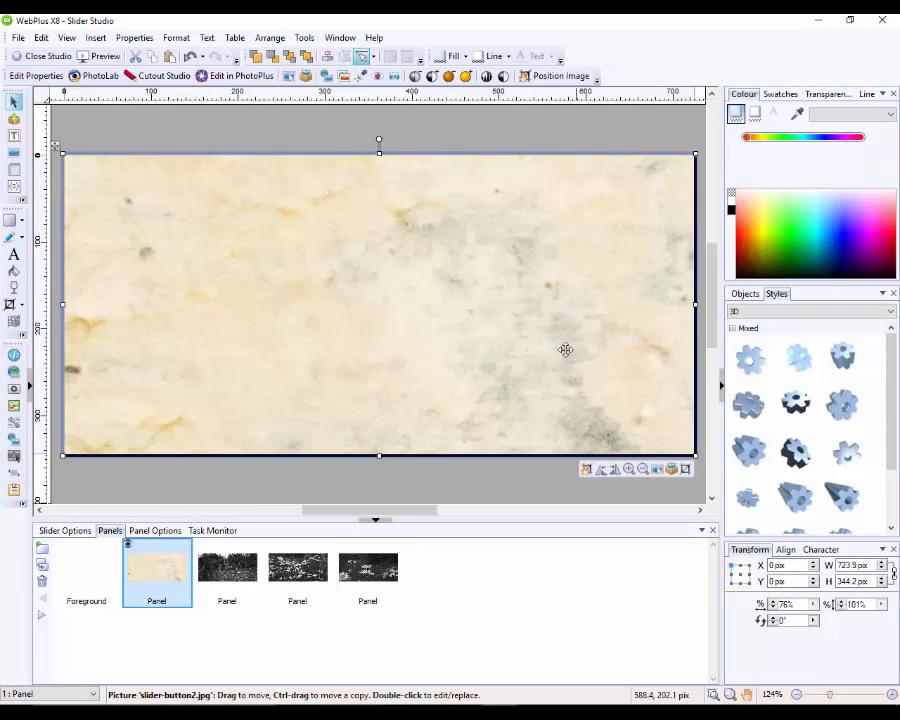
click(277, 481)
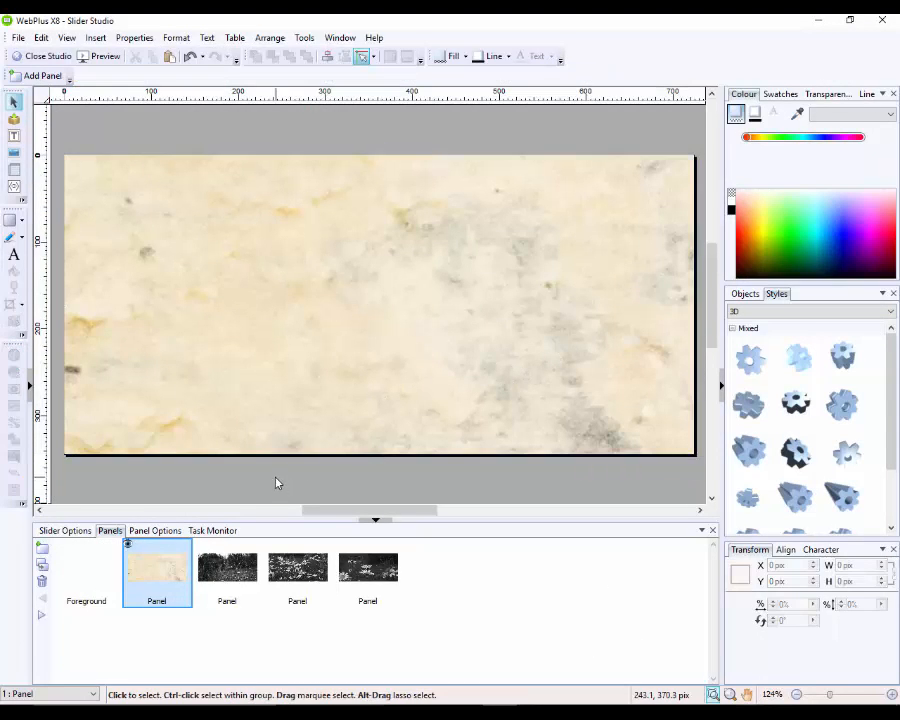
click(180, 306)
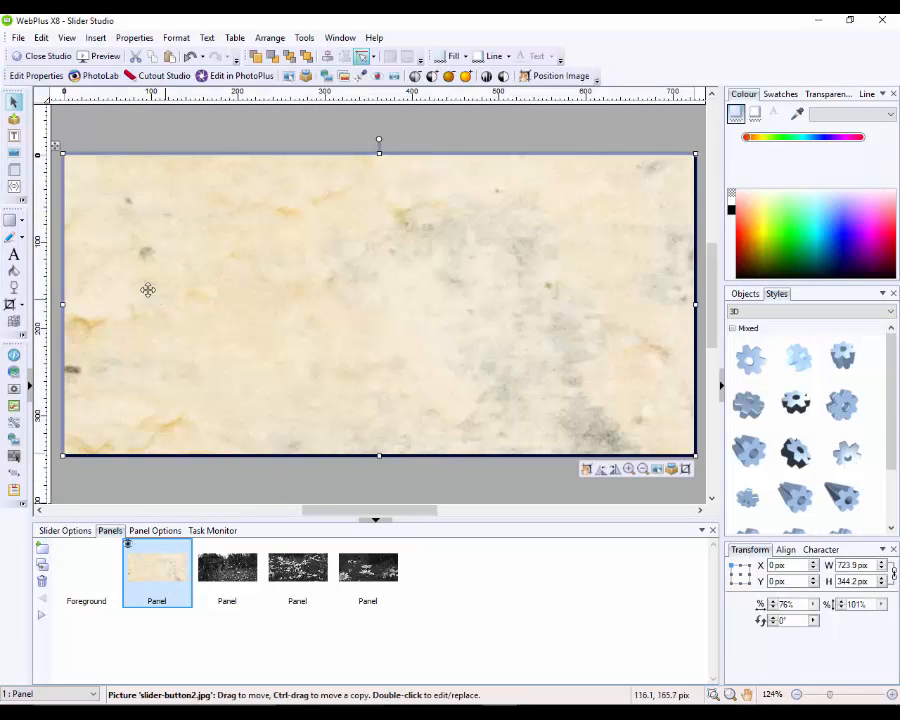
Step: Write a name in large black artistic text on the parchment panel, then show panel two
click(14, 254)
drag(112, 223, 318, 375)
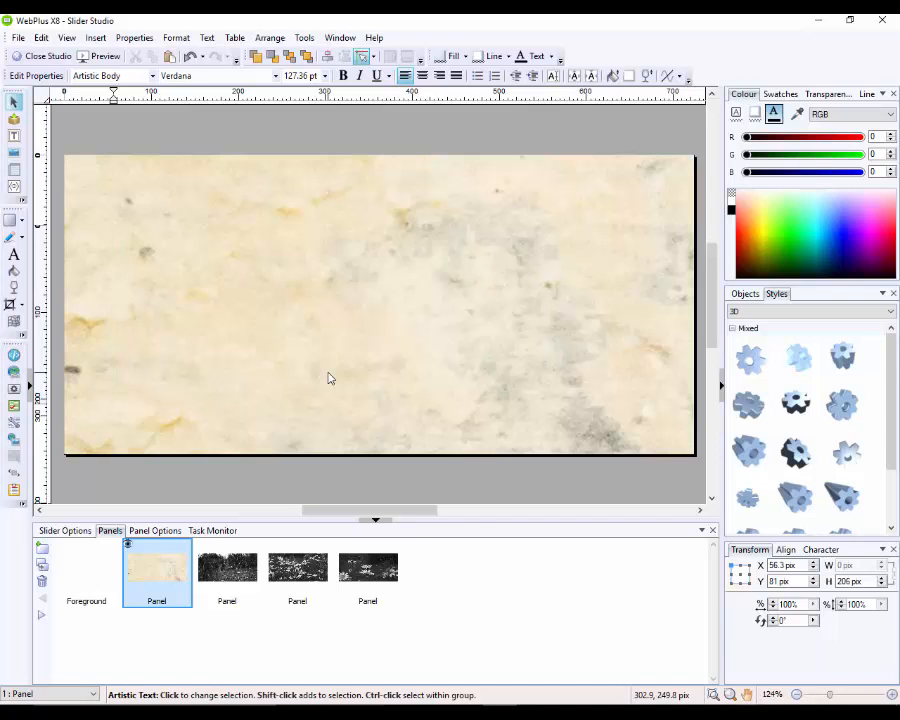
text(Carl)
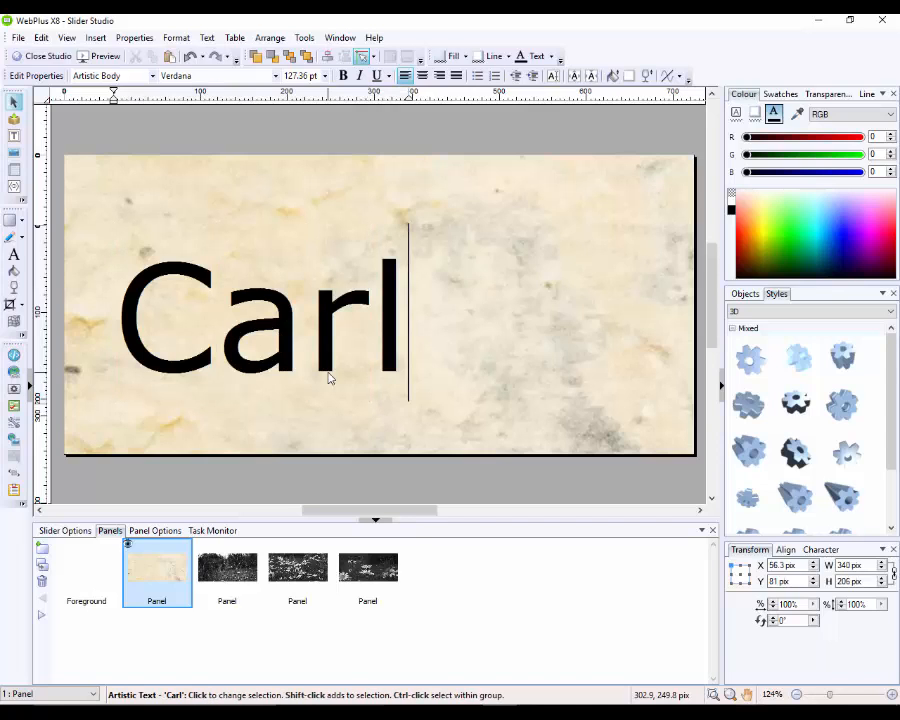
key(Escape)
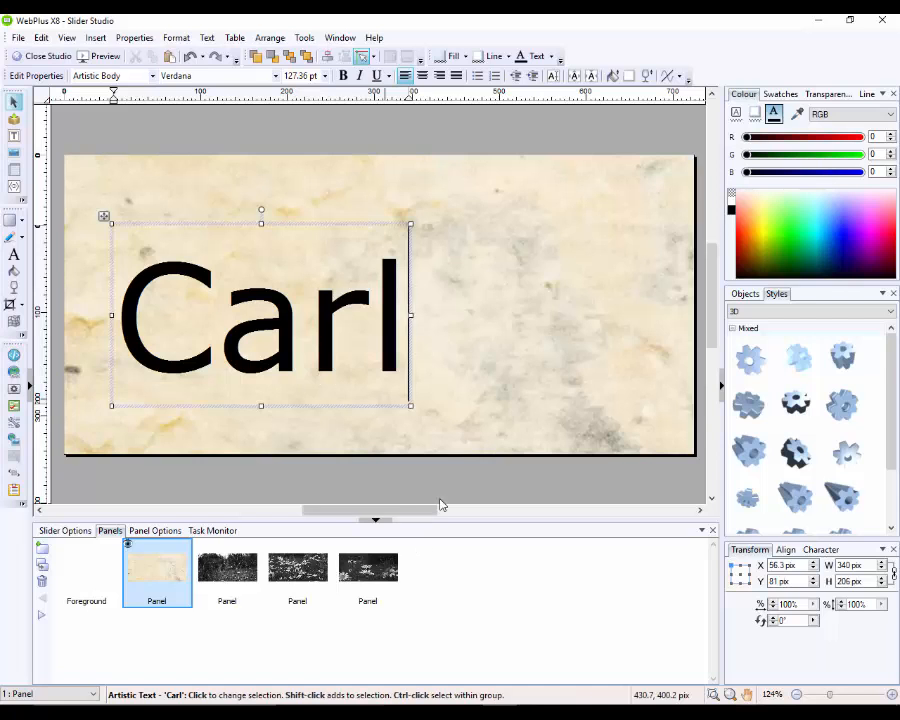
click(235, 572)
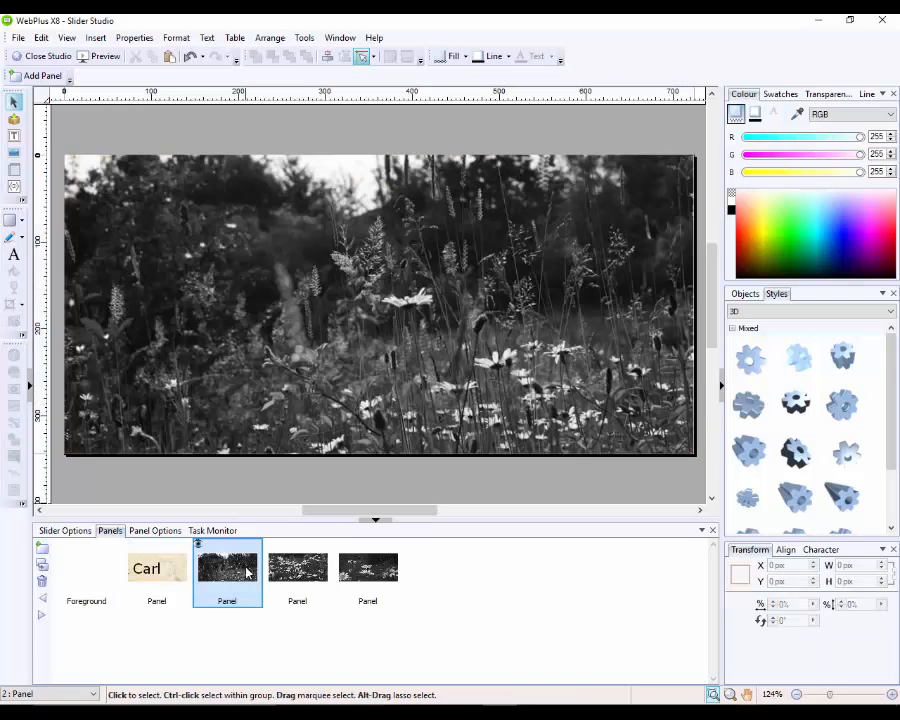
Step: Replace the second panel's meadow photo with the slider-button.jpg gradient, then show panel three
click(368, 380)
click(662, 474)
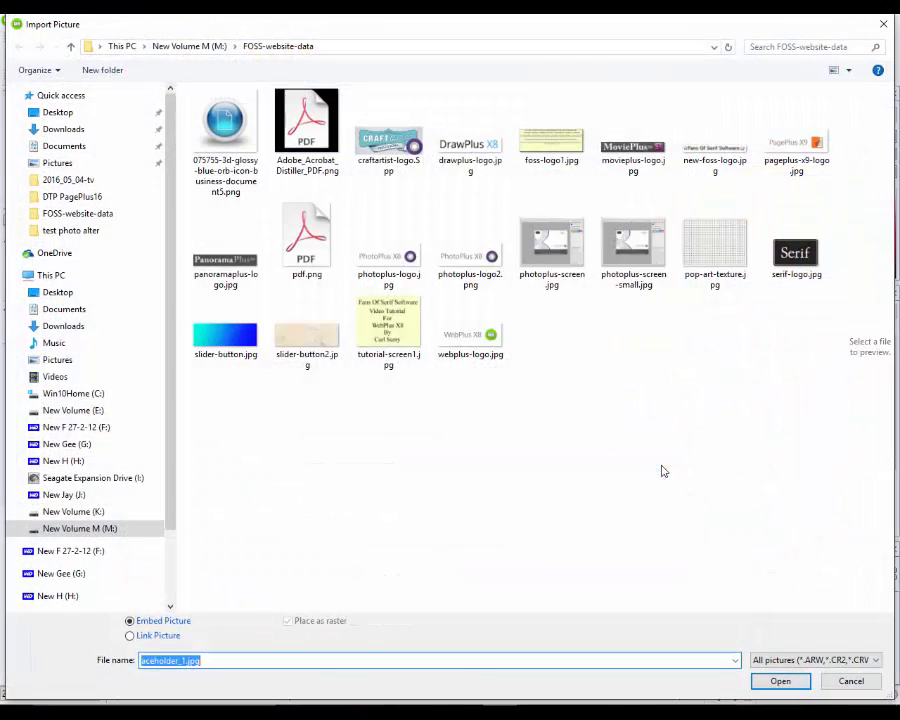
click(225, 330)
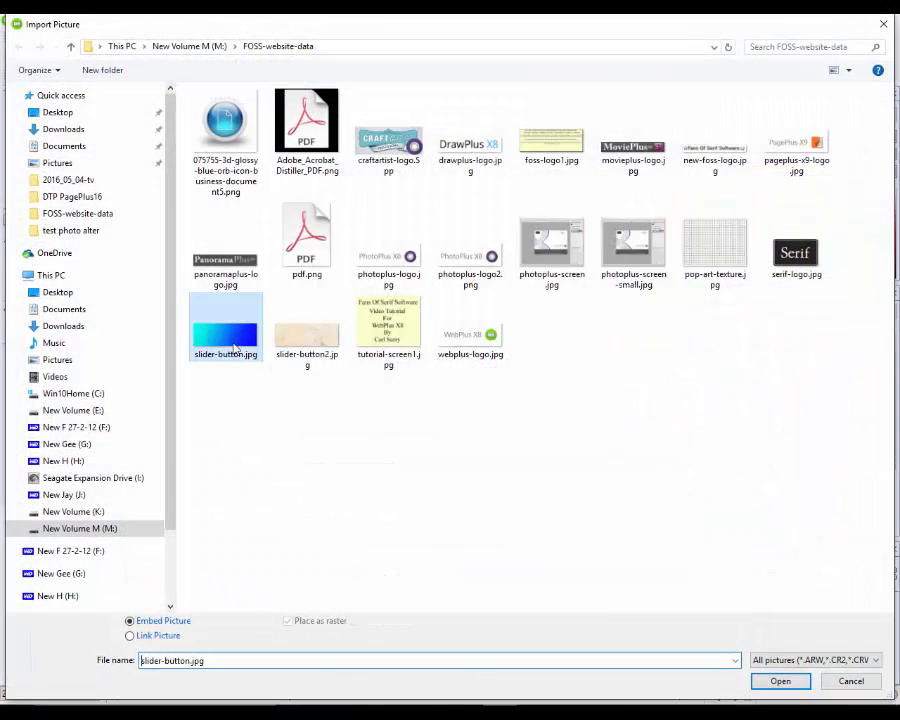
click(780, 681)
click(426, 490)
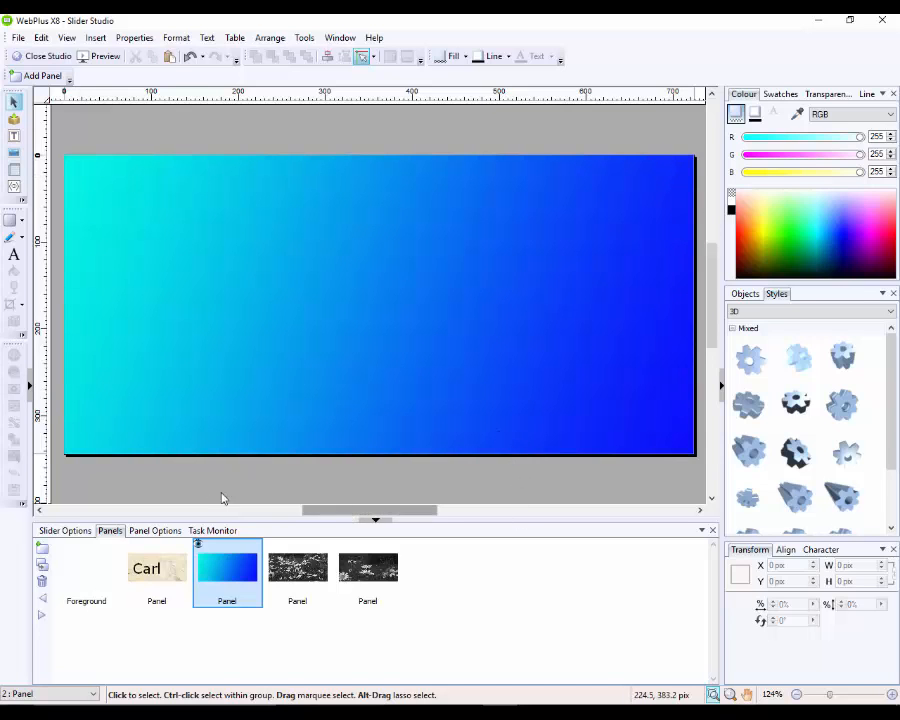
click(307, 575)
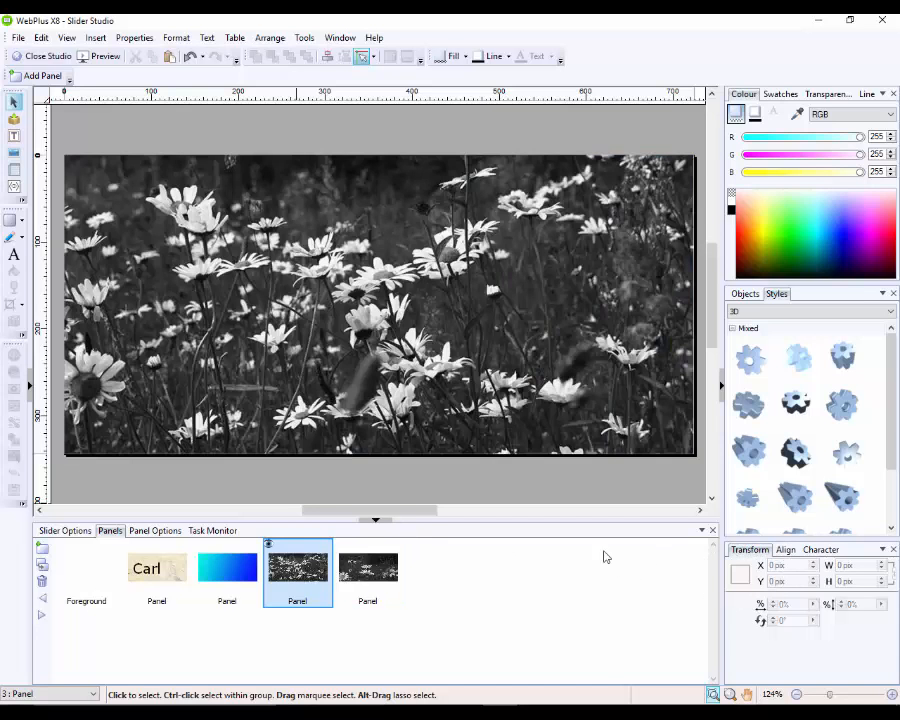
Step: Switch Slider Studio back to the second panel and select its cyan-to-blue gradient picture
click(556, 452)
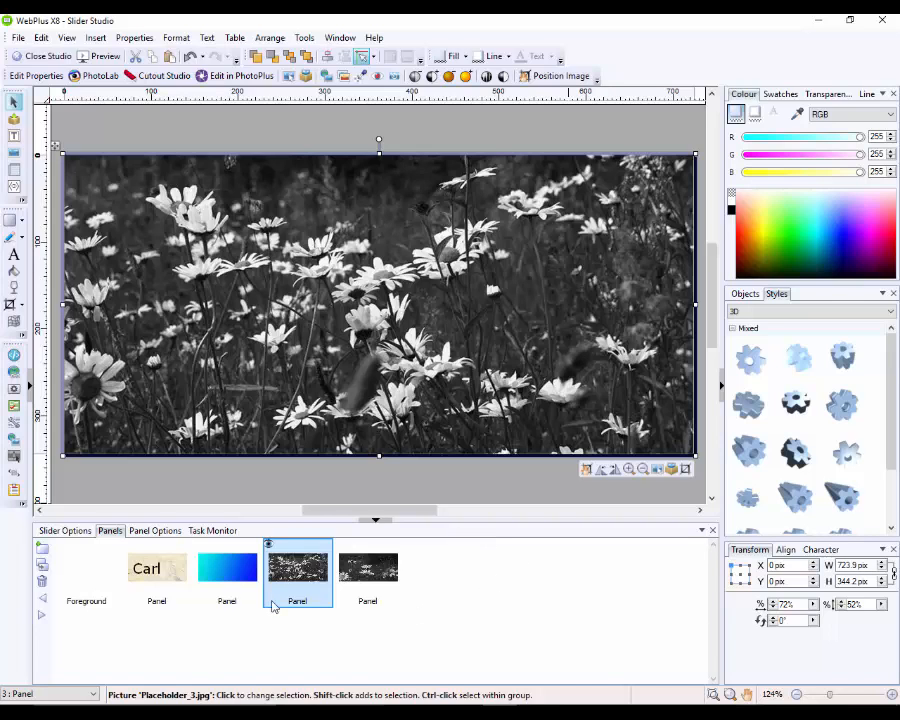
click(226, 572)
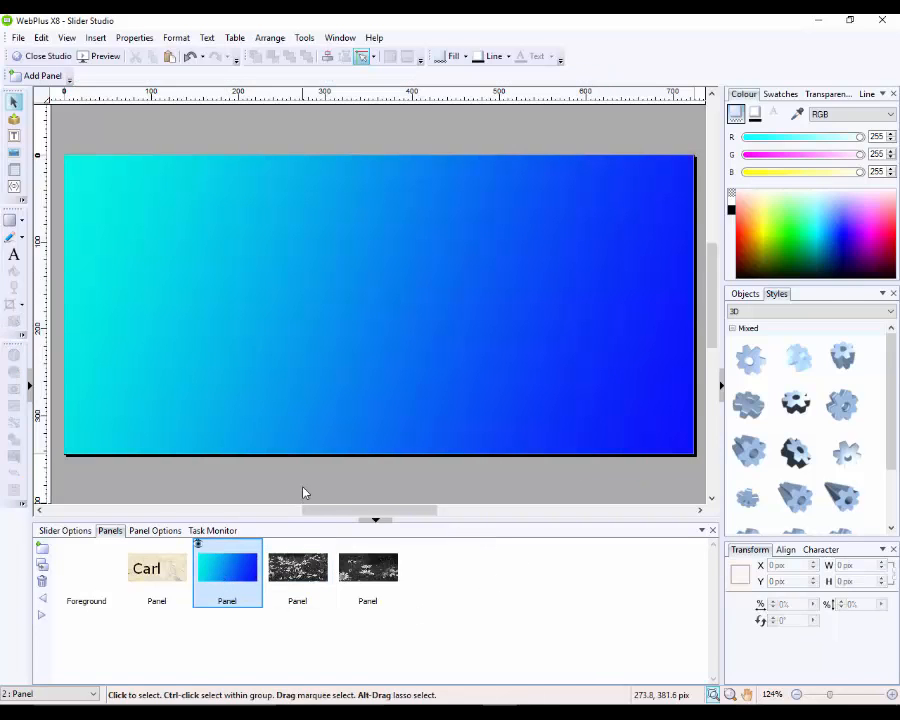
click(375, 432)
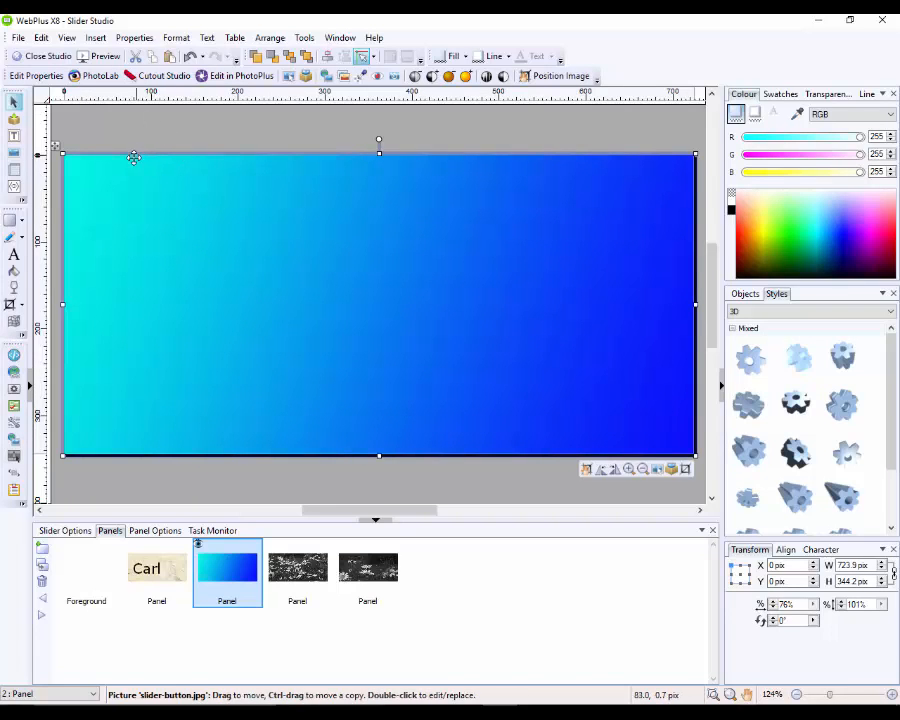
click(96, 38)
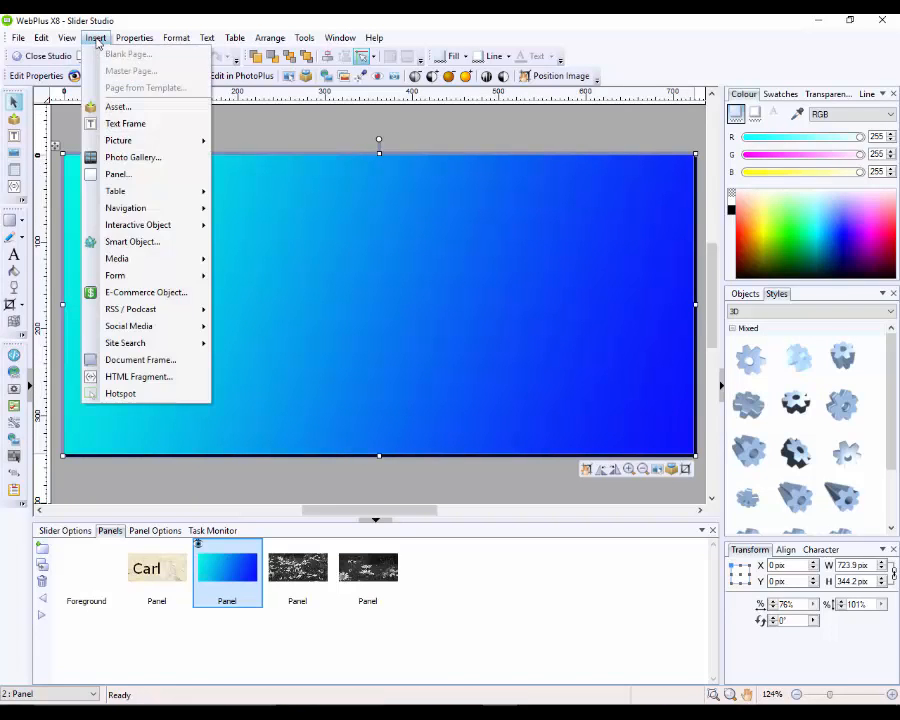
Step: Attempt a YouTube video insert without a clip ID, cancel it, and close Slider Studio
mouse_move(160, 262)
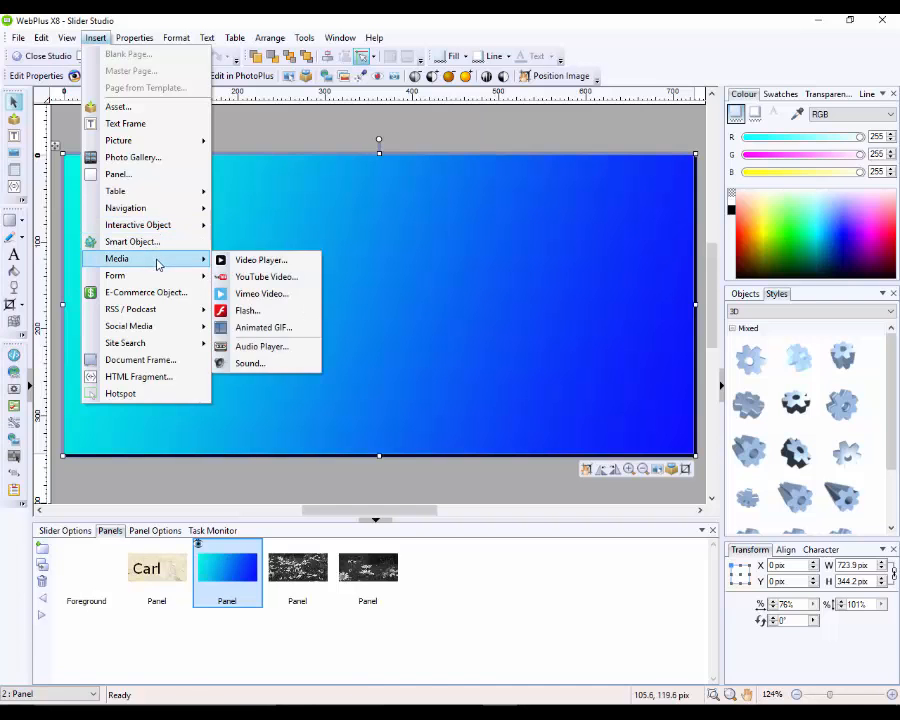
click(256, 277)
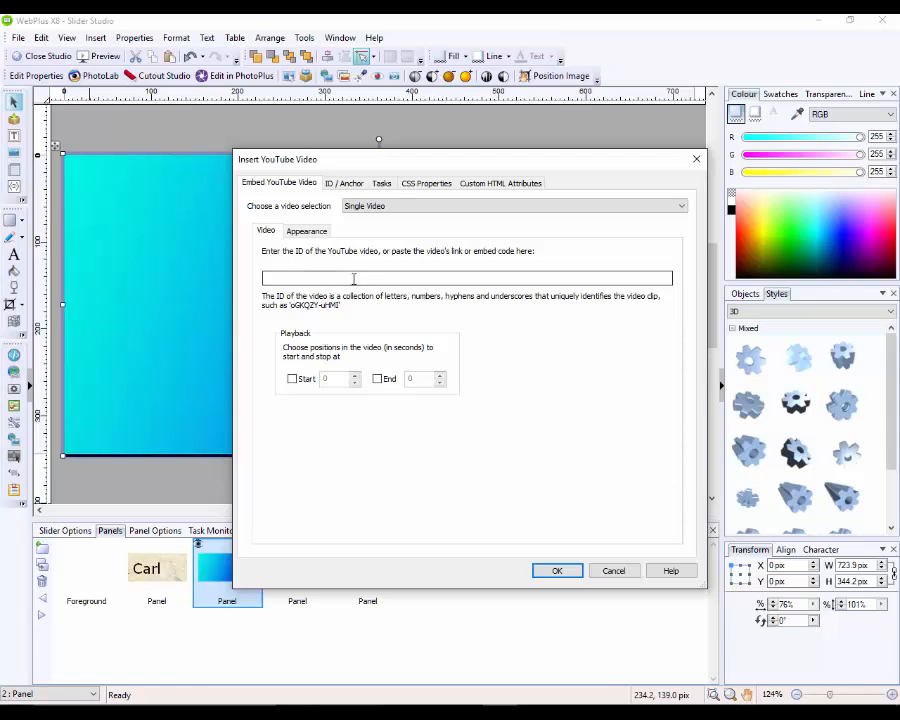
click(557, 572)
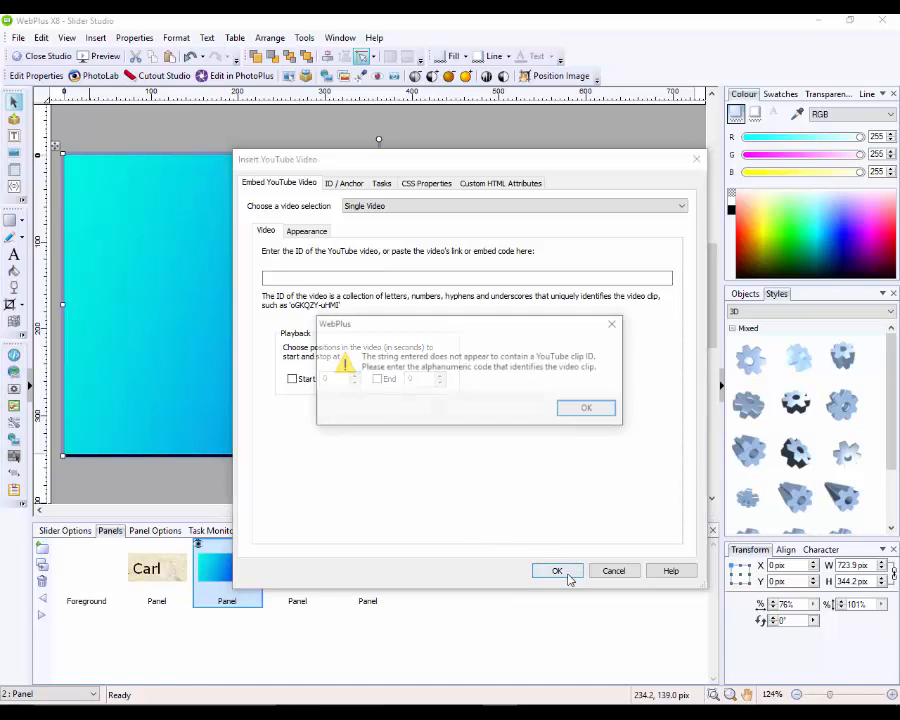
click(596, 418)
click(626, 567)
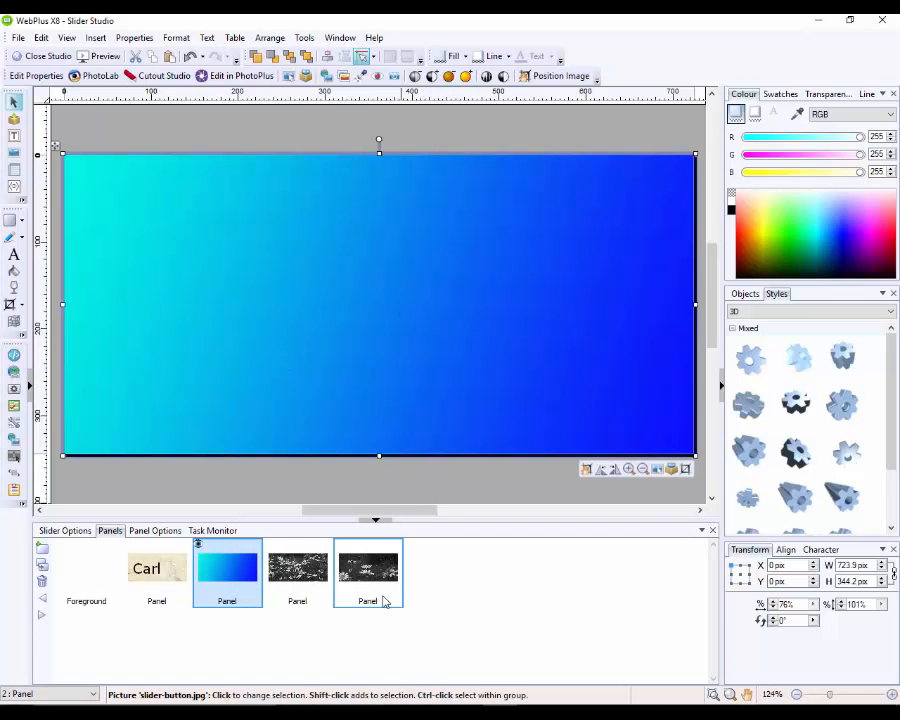
click(40, 56)
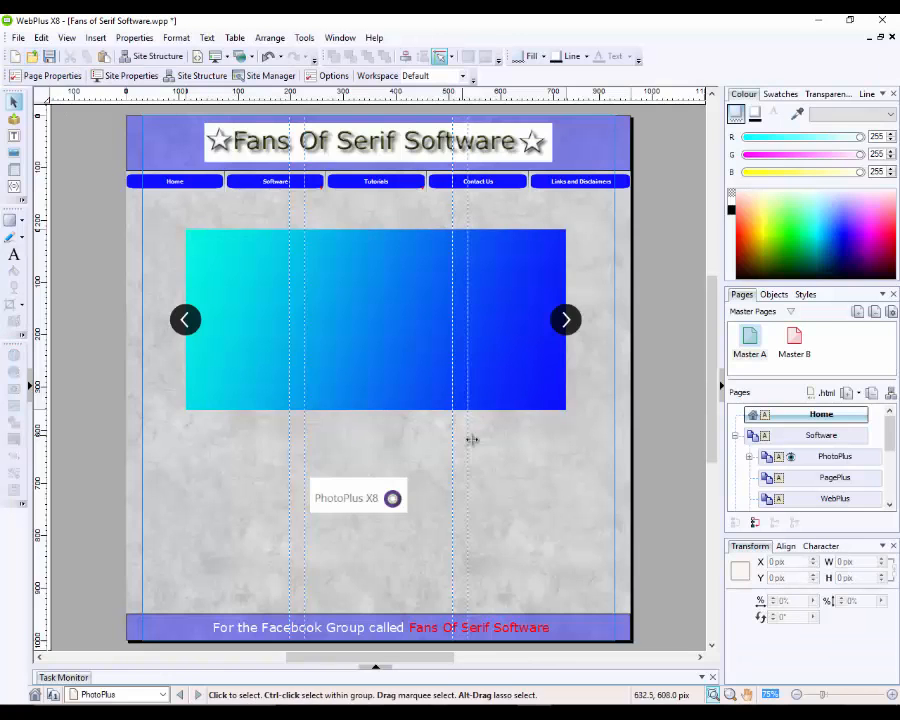
Step: Preview the site's PhotoPlus page in Microsoft Edge via File > Preview Site
click(18, 37)
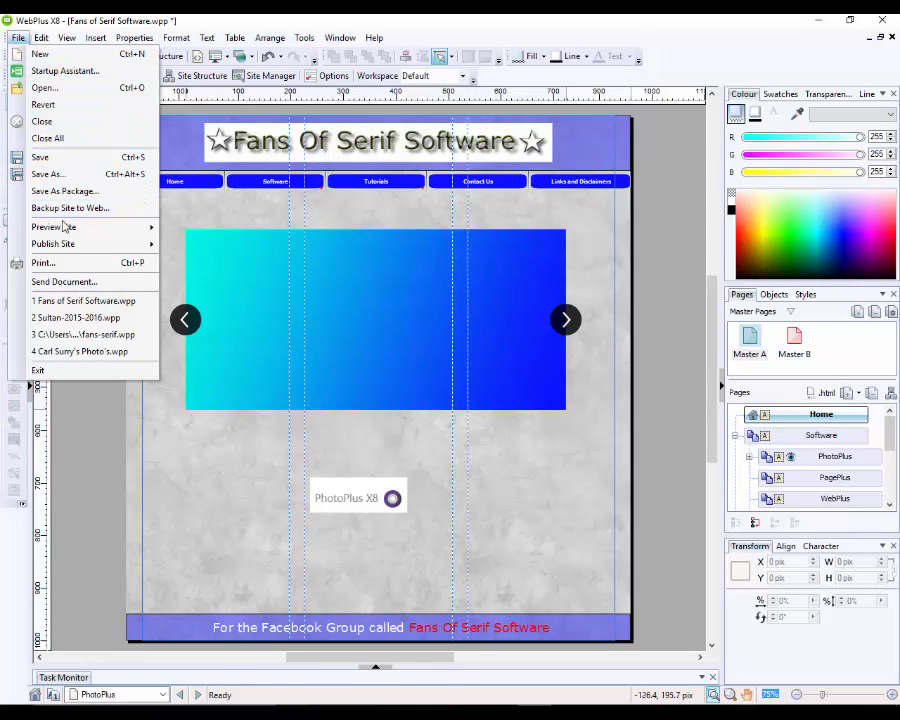
mouse_move(72, 227)
click(229, 267)
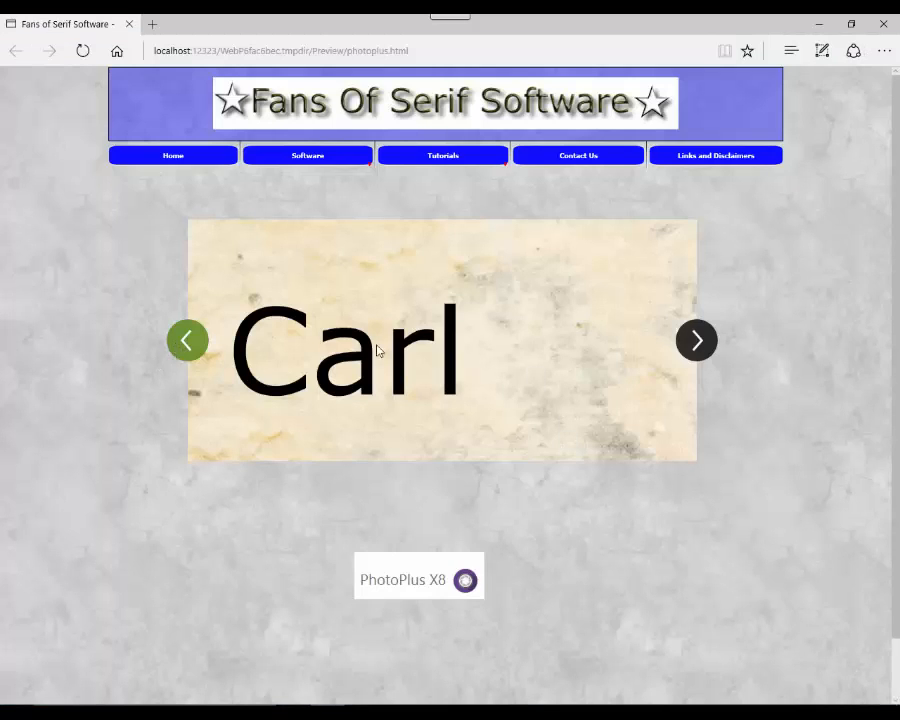
Step: Advance the slider three slides to the daisy close-up, step back one, then close the Edge preview
click(705, 345)
click(707, 346)
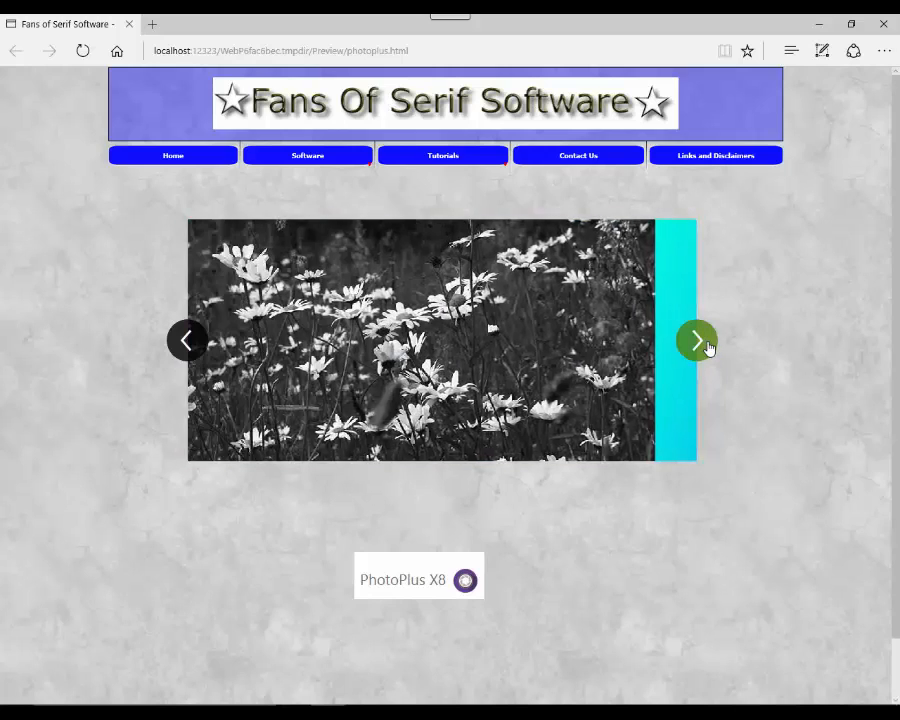
click(707, 346)
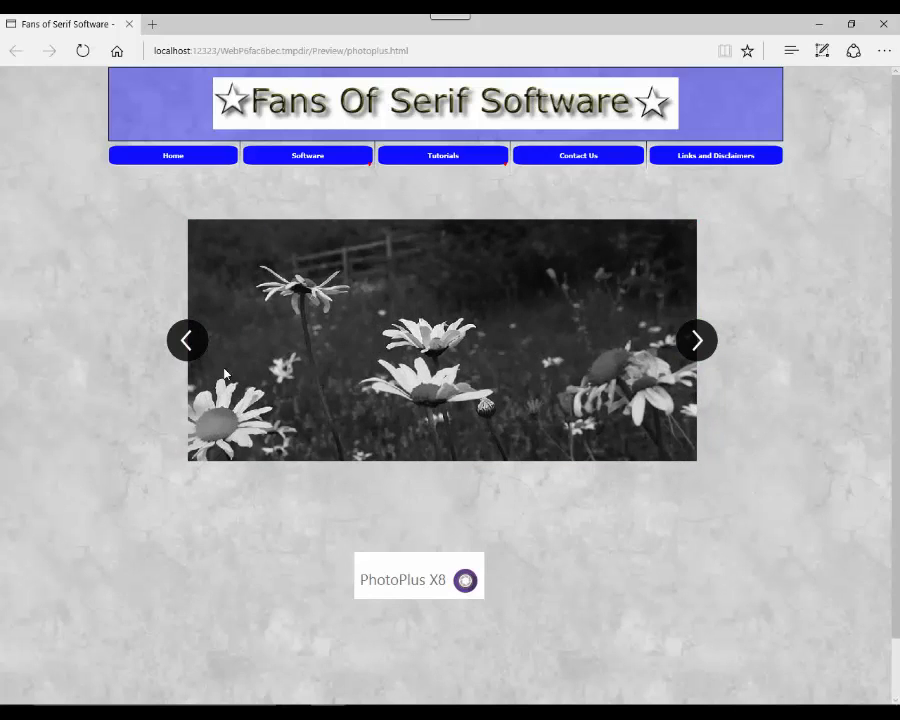
click(186, 341)
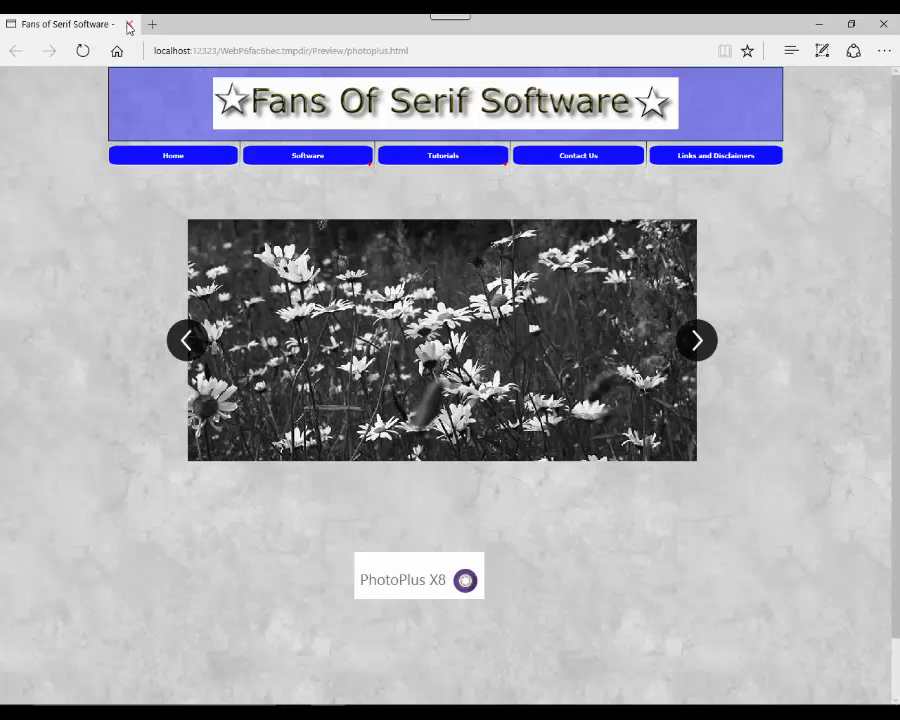
click(129, 24)
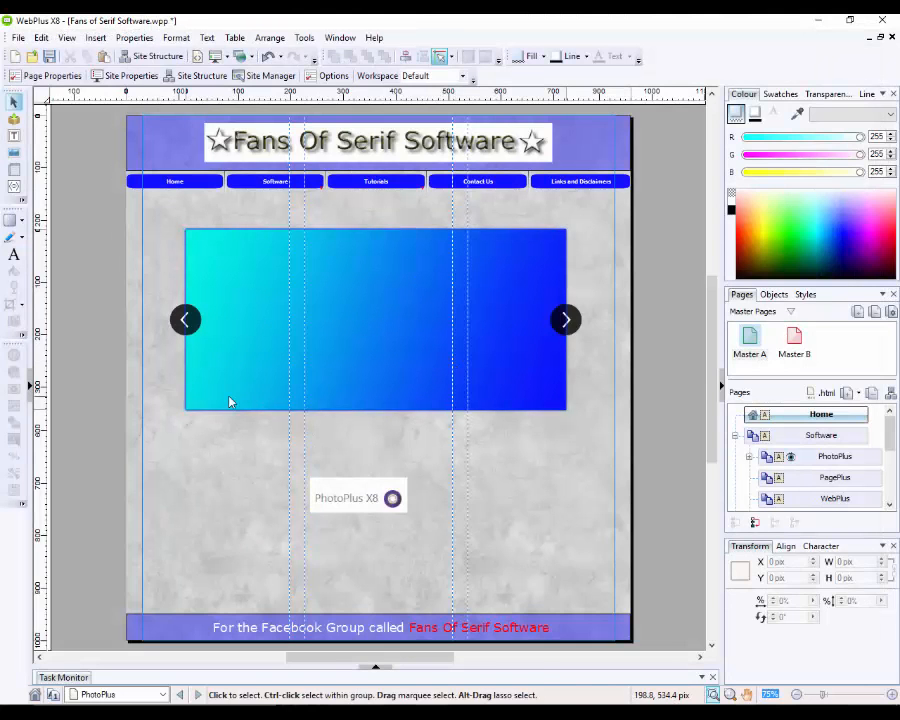
click(228, 403)
Step: Delete the gradient slider picture, both arrow buttons and the empty slider frame from the page
click(211, 415)
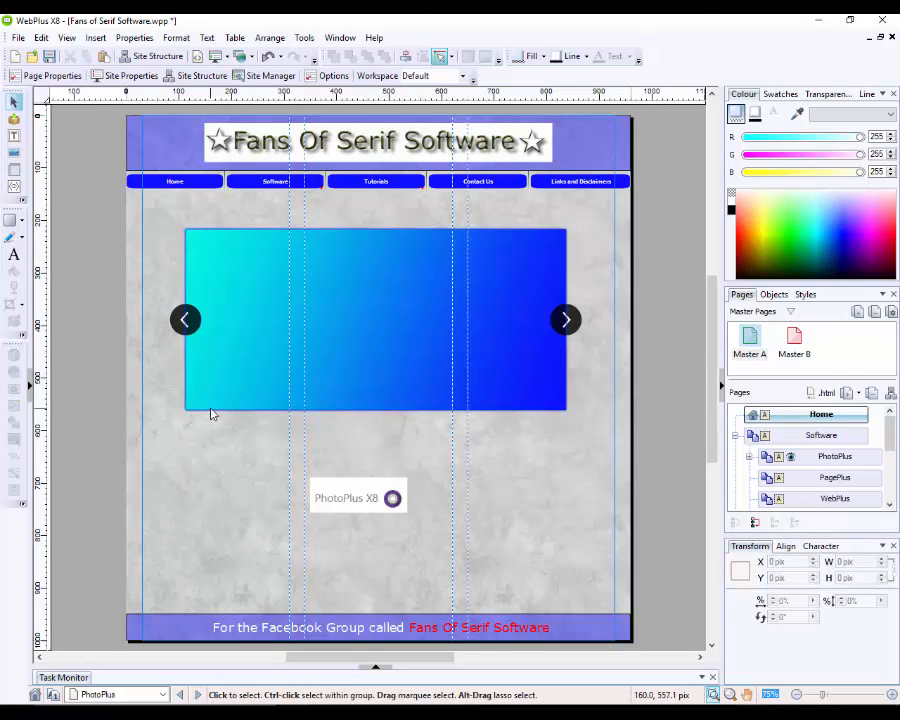
click(210, 410)
key(Delete)
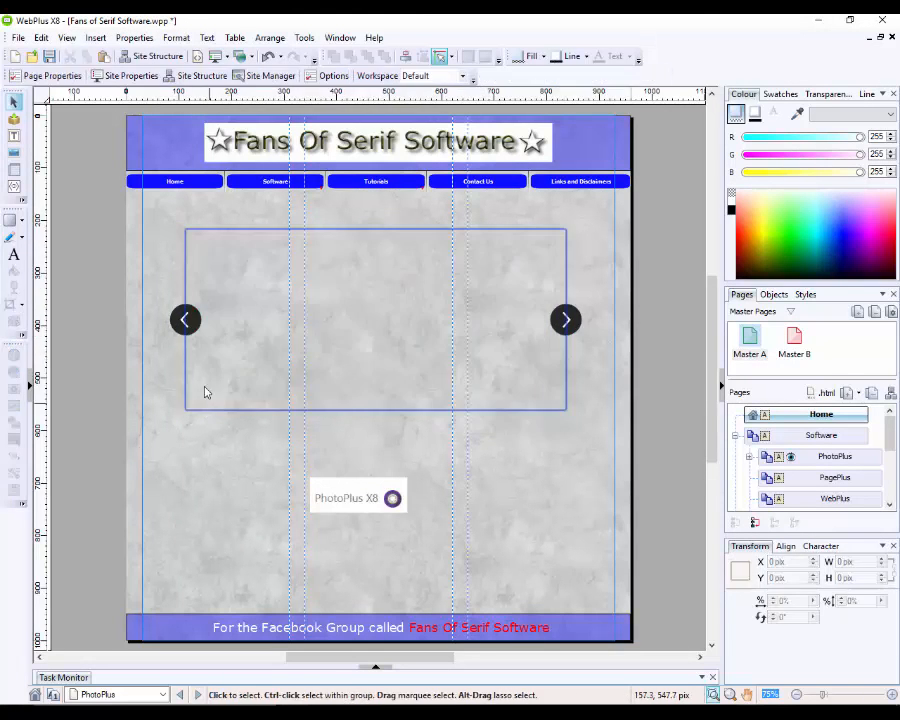
click(185, 324)
key(Delete)
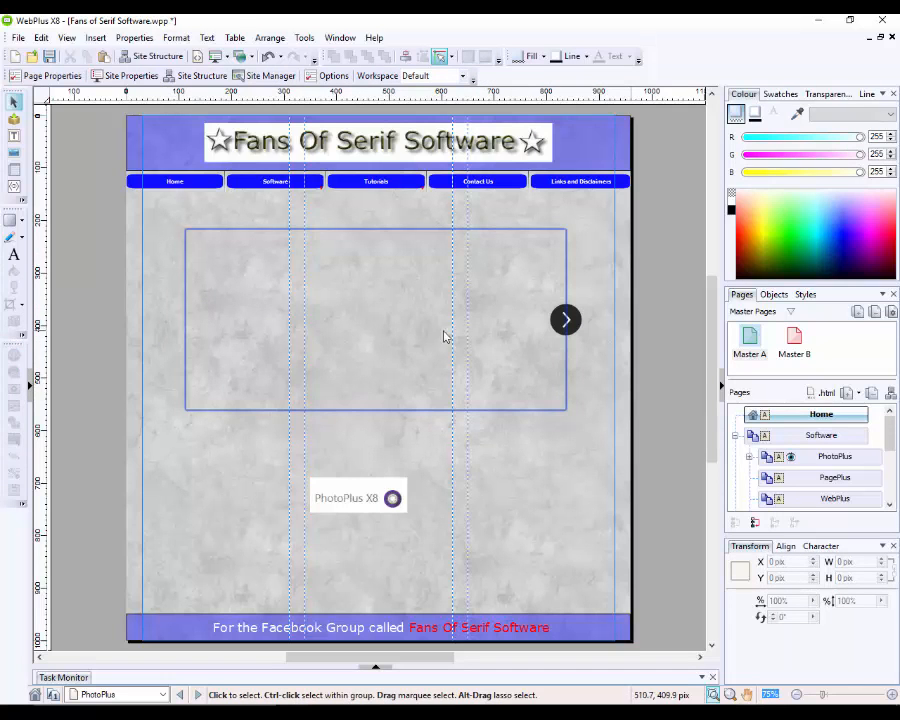
click(548, 332)
key(Delete)
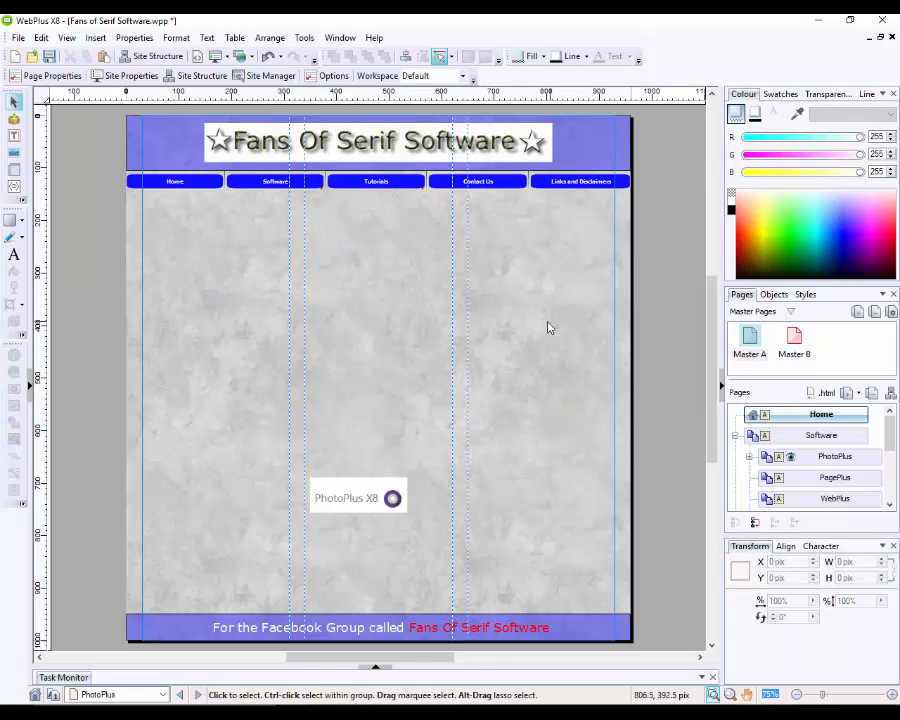
click(520, 328)
key(Delete)
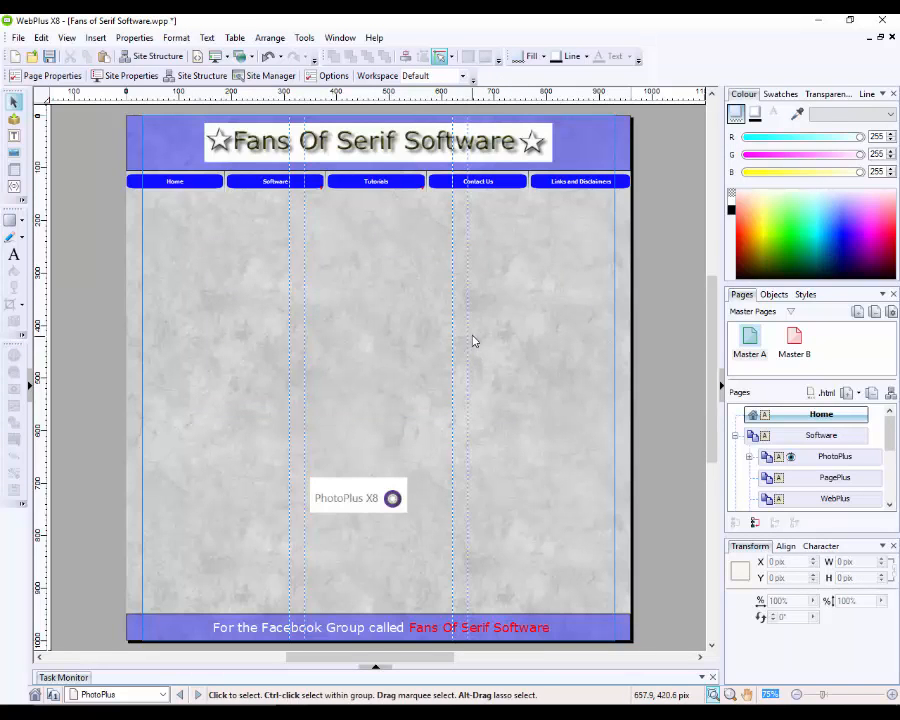
click(30, 388)
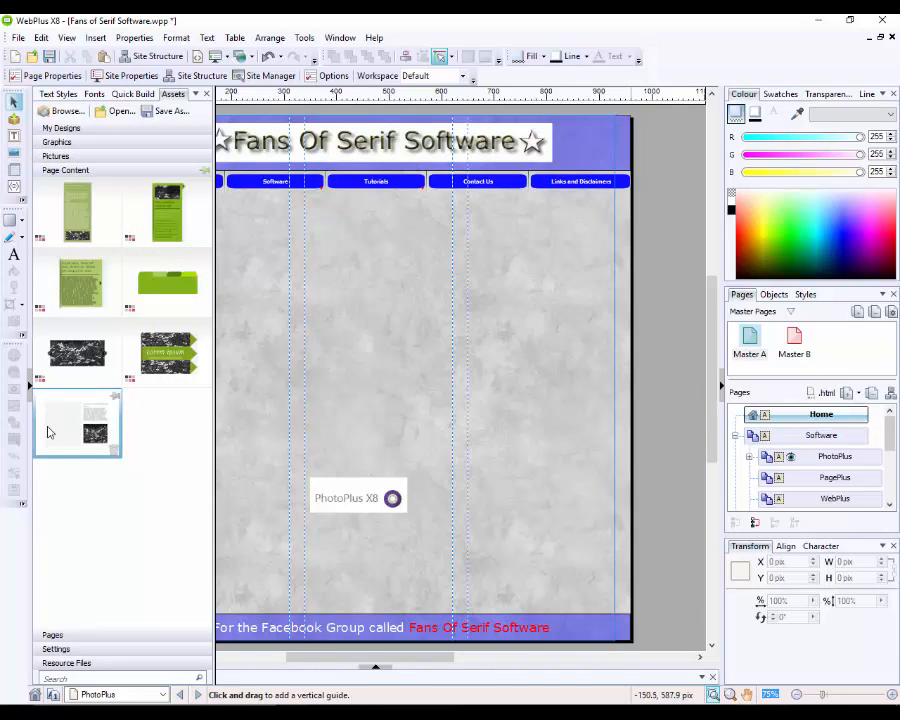
Step: Drag the slider design from Page Content assets onto the page below the navigation bar
click(72, 448)
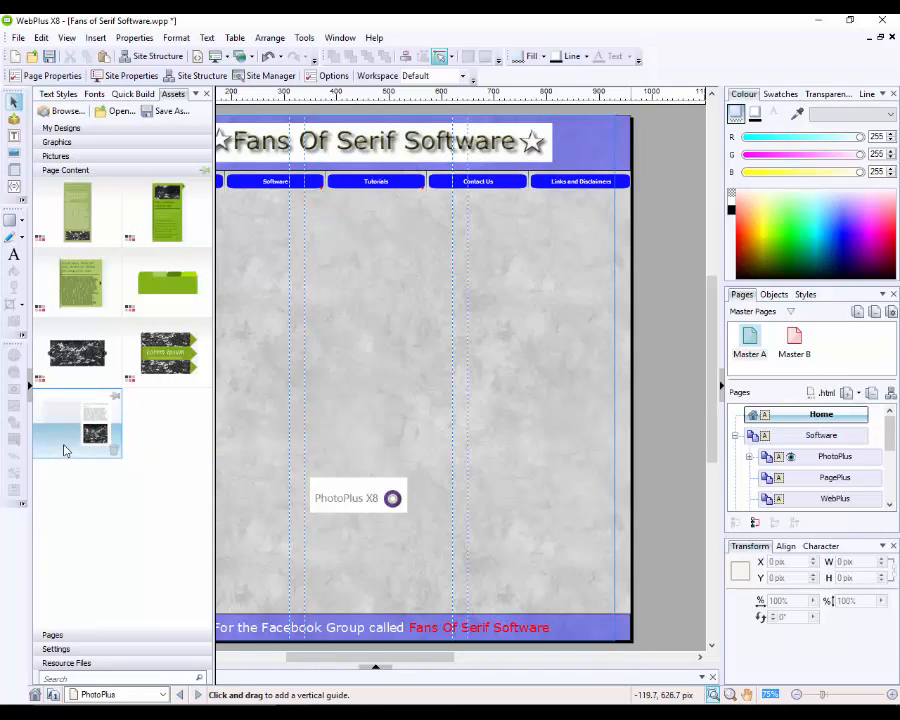
drag(63, 450, 458, 331)
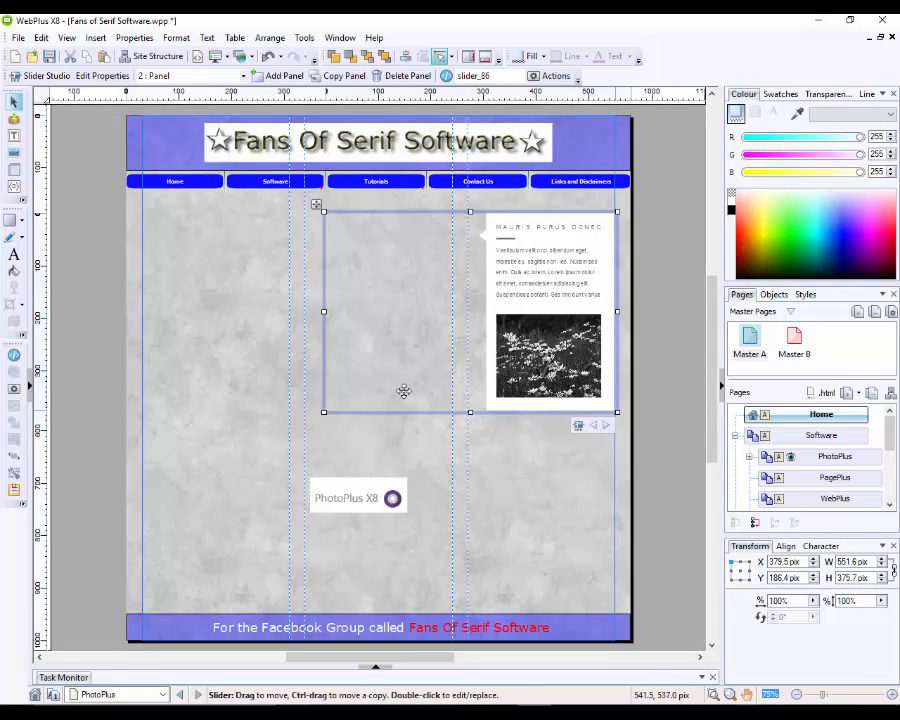
Step: Resize the new slider from its corner and nudge it down about 10 px
drag(323, 412, 293, 418)
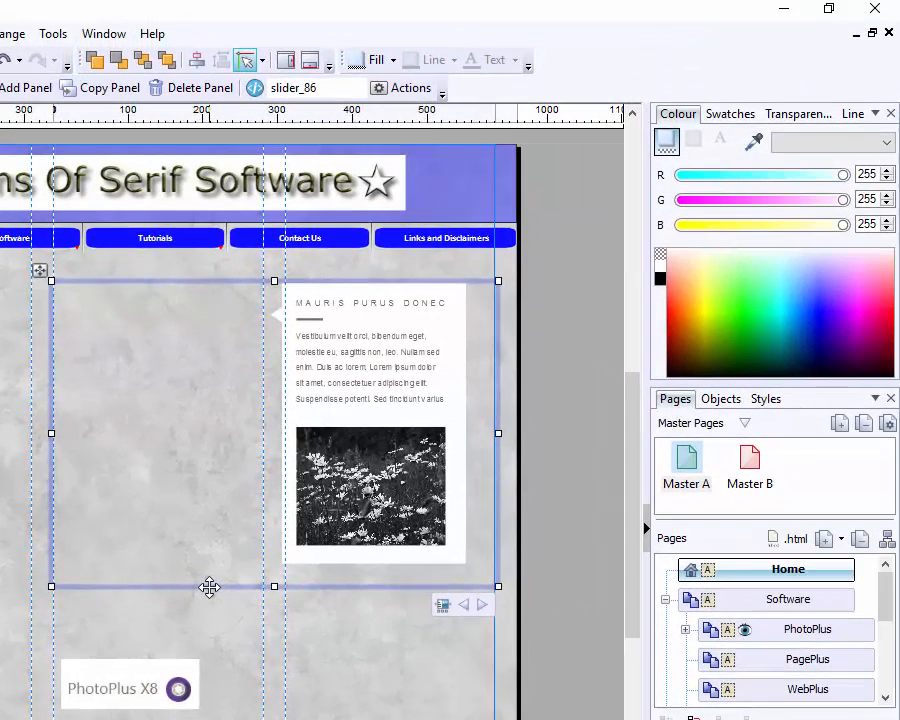
drag(438, 419, 438, 420)
drag(209, 590, 207, 597)
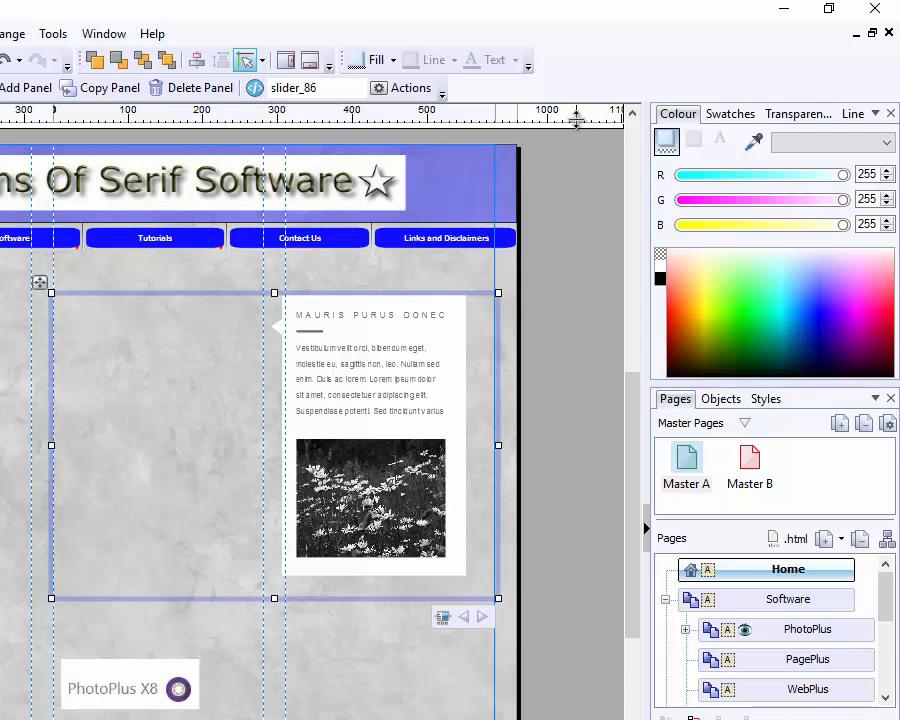
Step: Place a horizontal ruler guide along the slider's top edge
drag(576, 118, 557, 289)
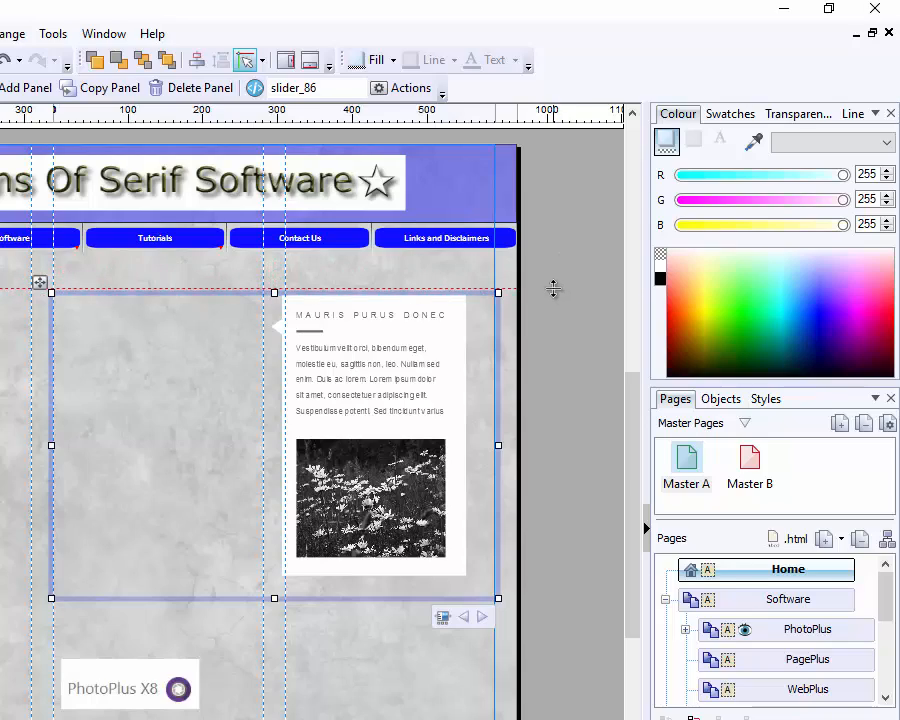
drag(553, 290, 553, 290)
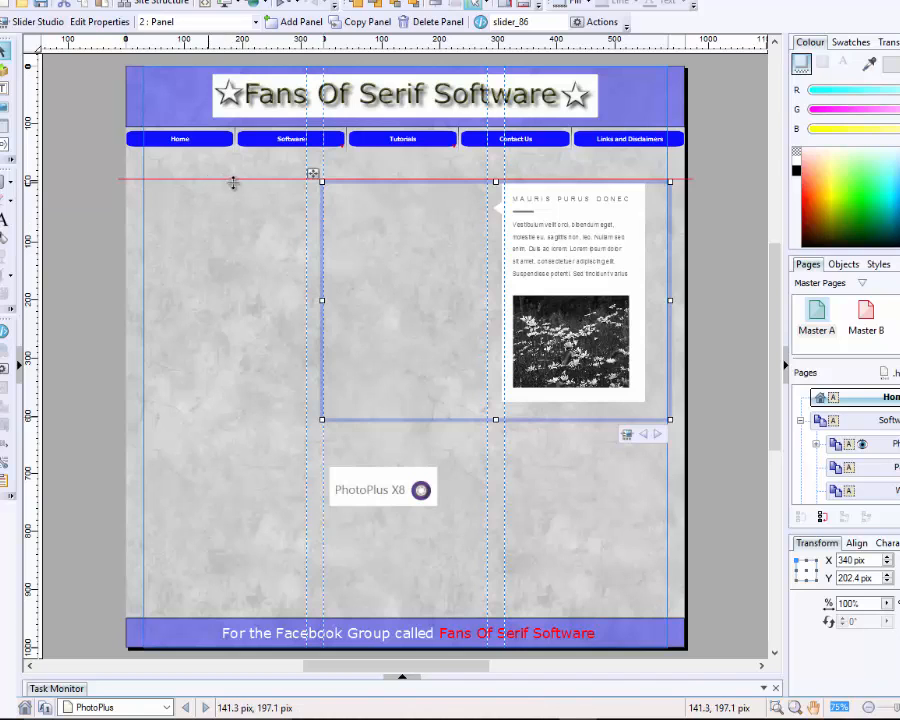
click(729, 225)
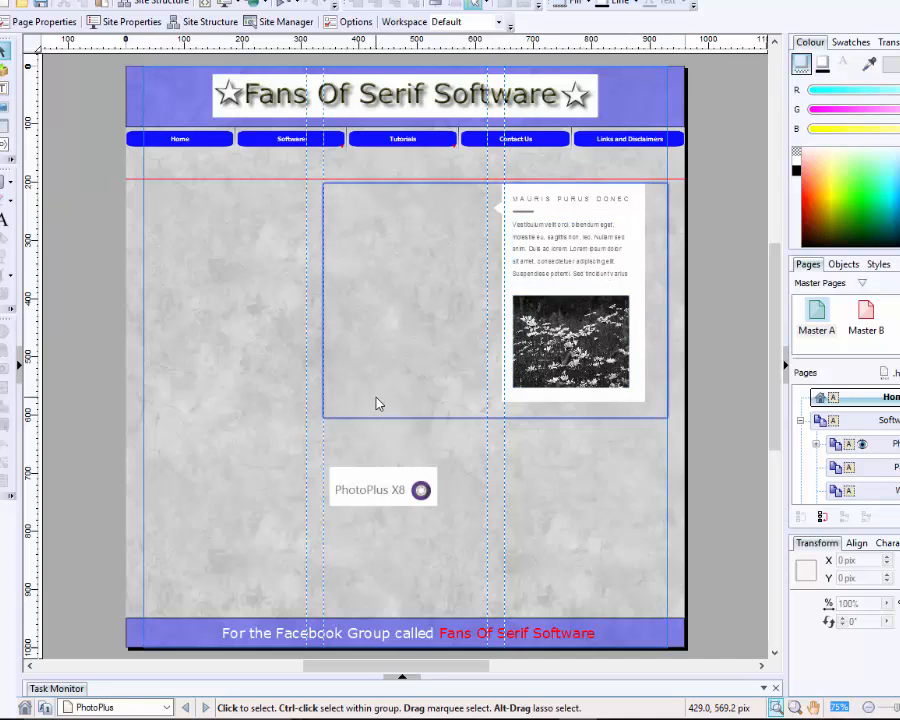
click(454, 420)
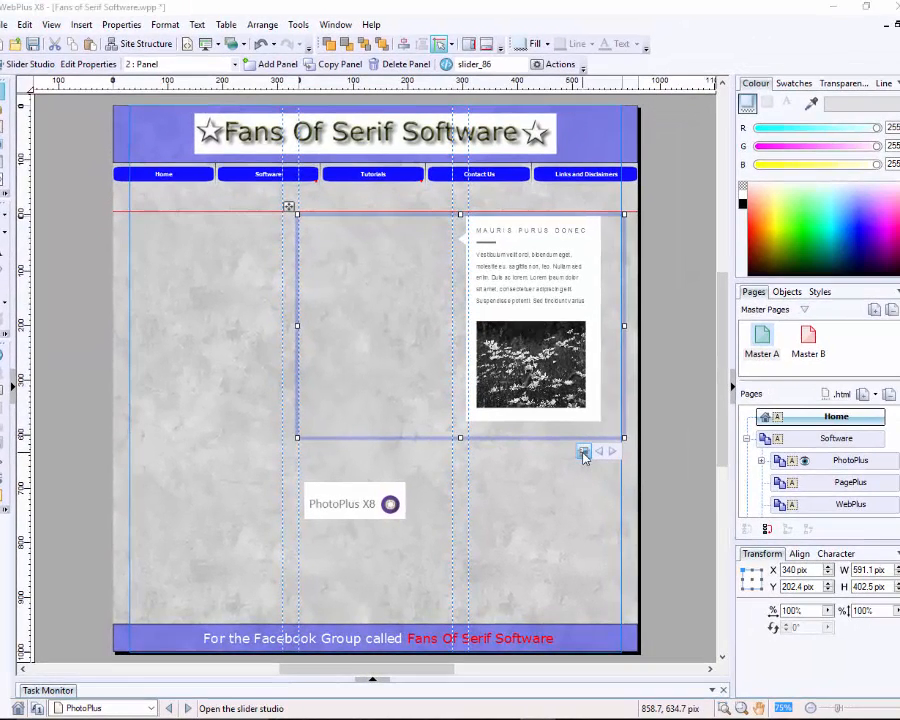
Step: In Slider Studio, replace the first panel's flower photo with photoplus-screen.jpg
click(584, 453)
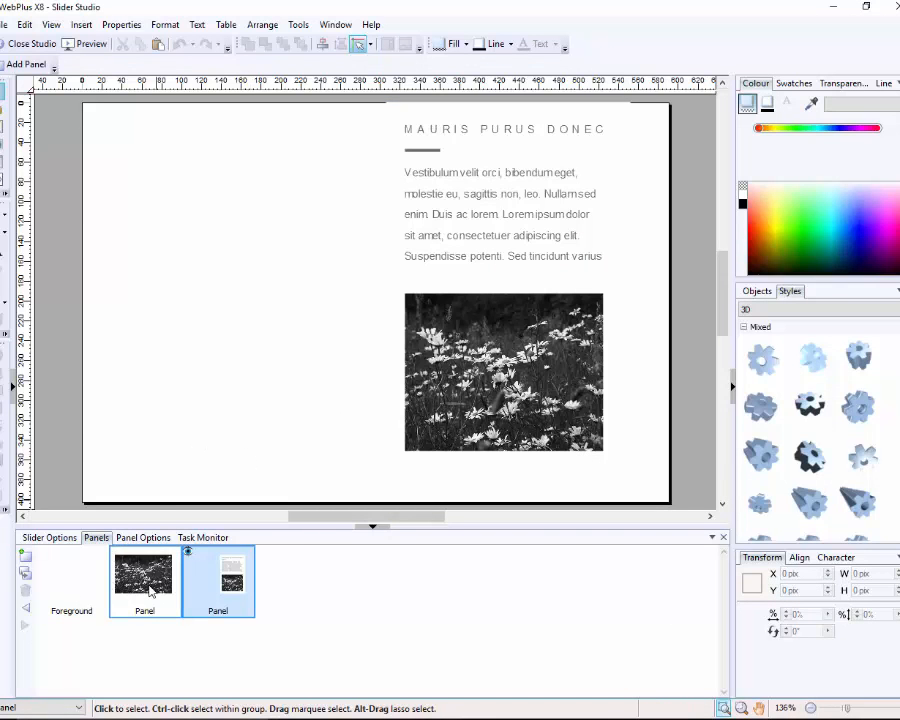
click(148, 588)
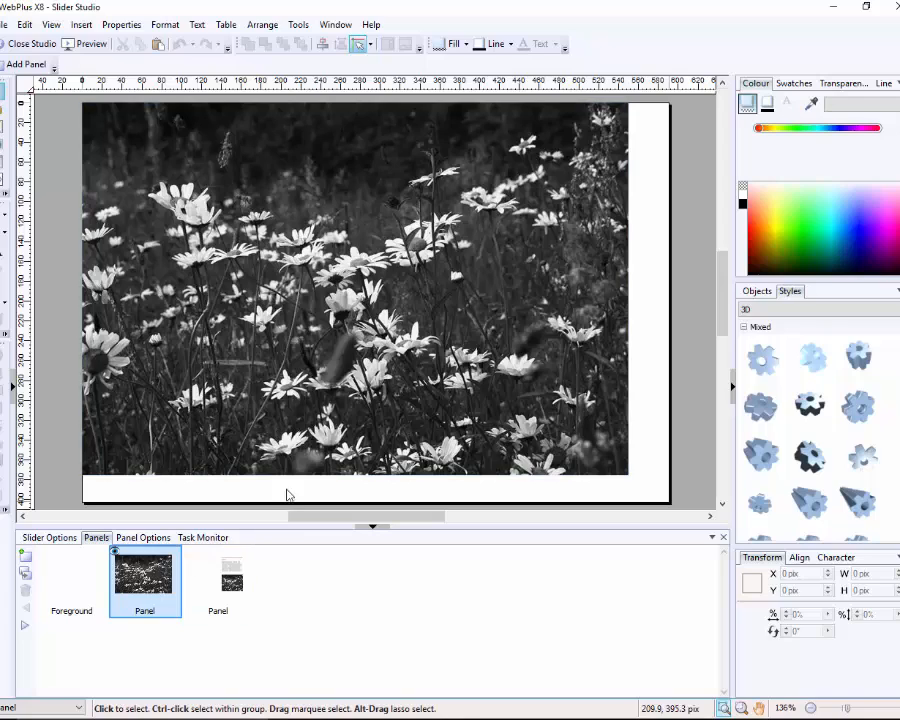
click(328, 425)
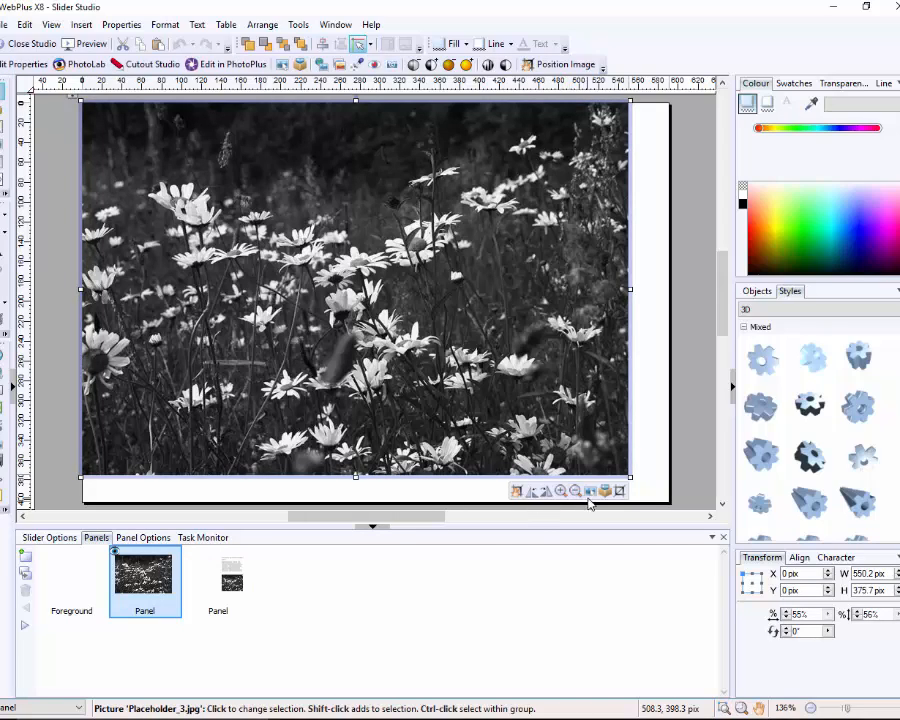
click(592, 491)
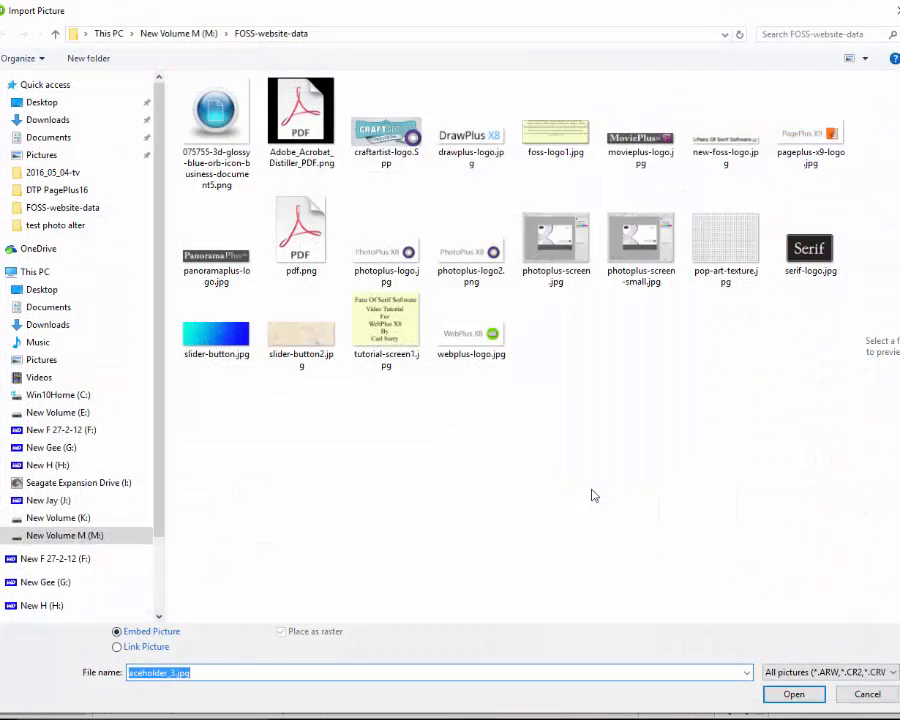
click(567, 252)
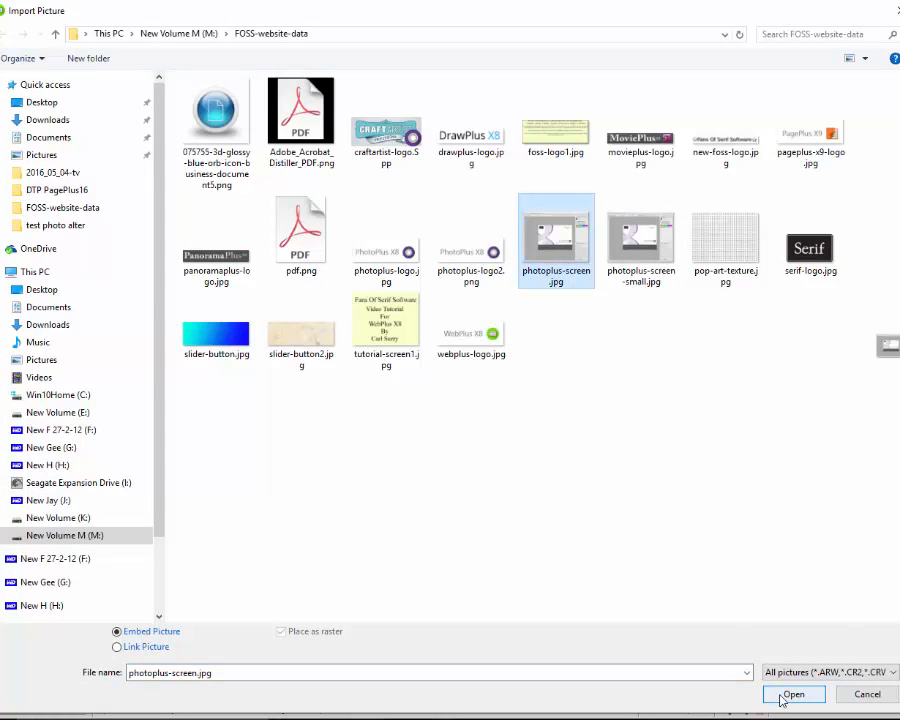
click(782, 694)
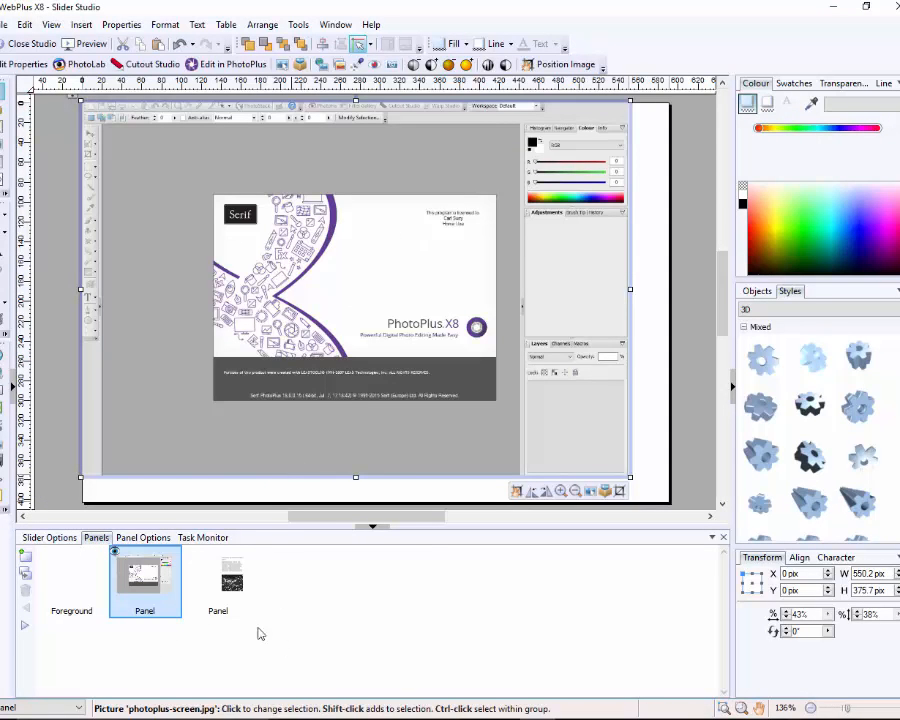
click(232, 590)
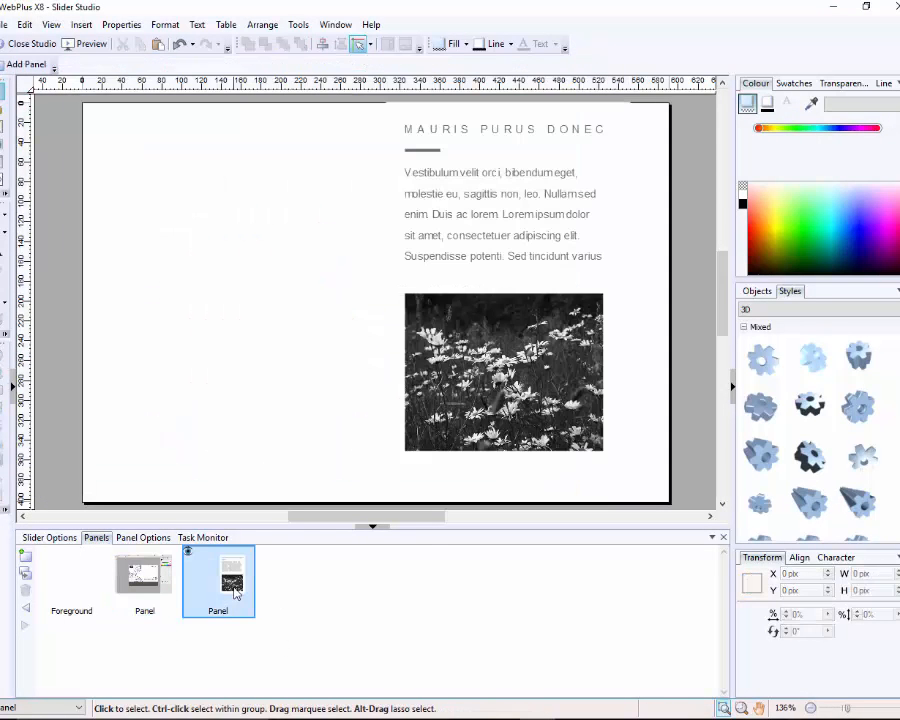
Step: Replace the second panel's daisy picture with photoplus-screen-small.jpg
click(557, 415)
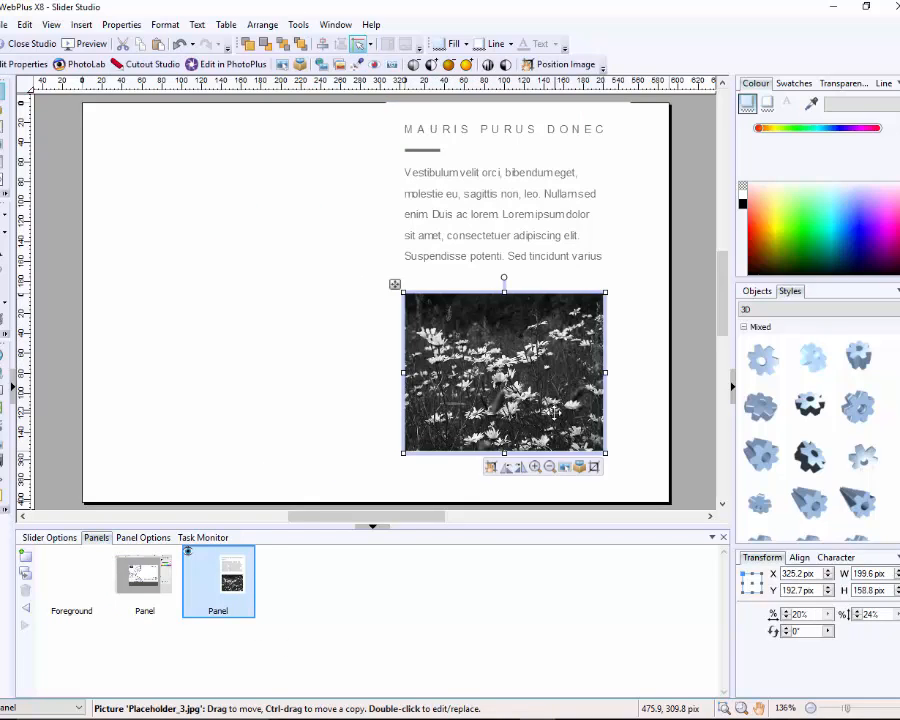
click(566, 467)
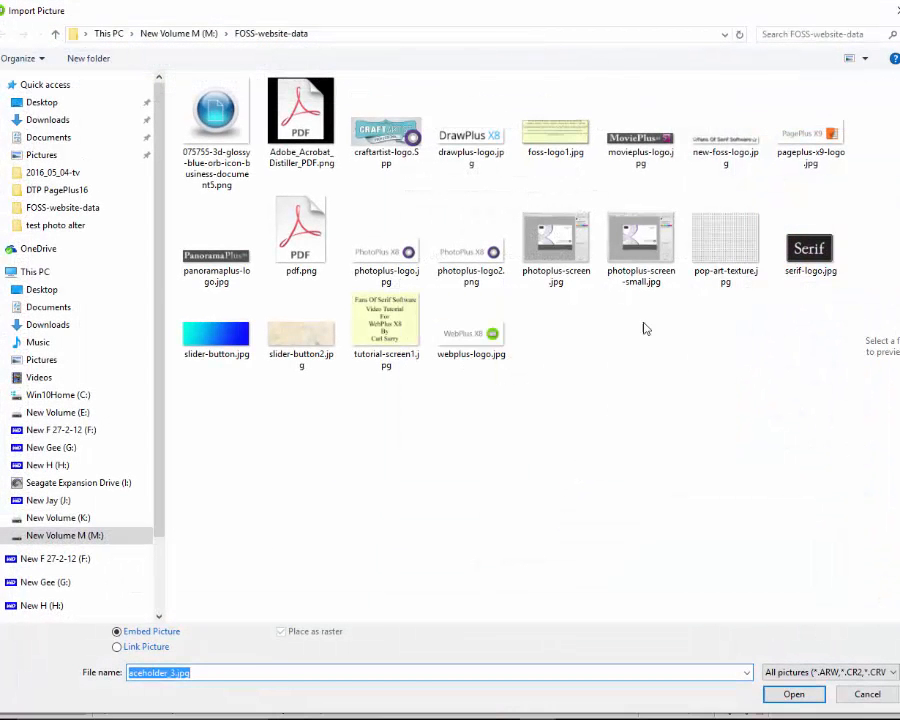
click(652, 255)
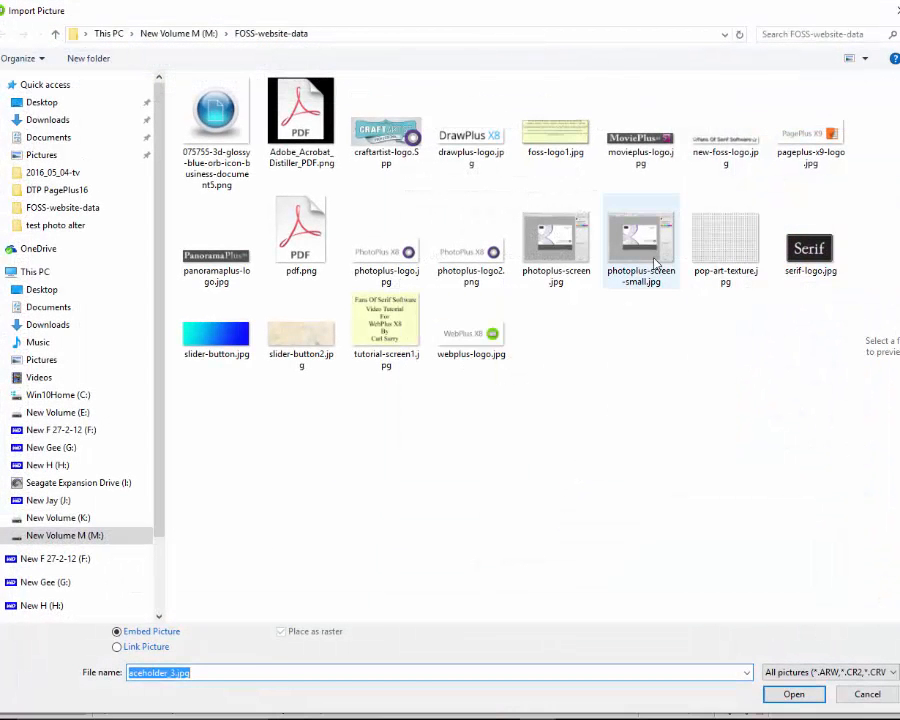
click(793, 694)
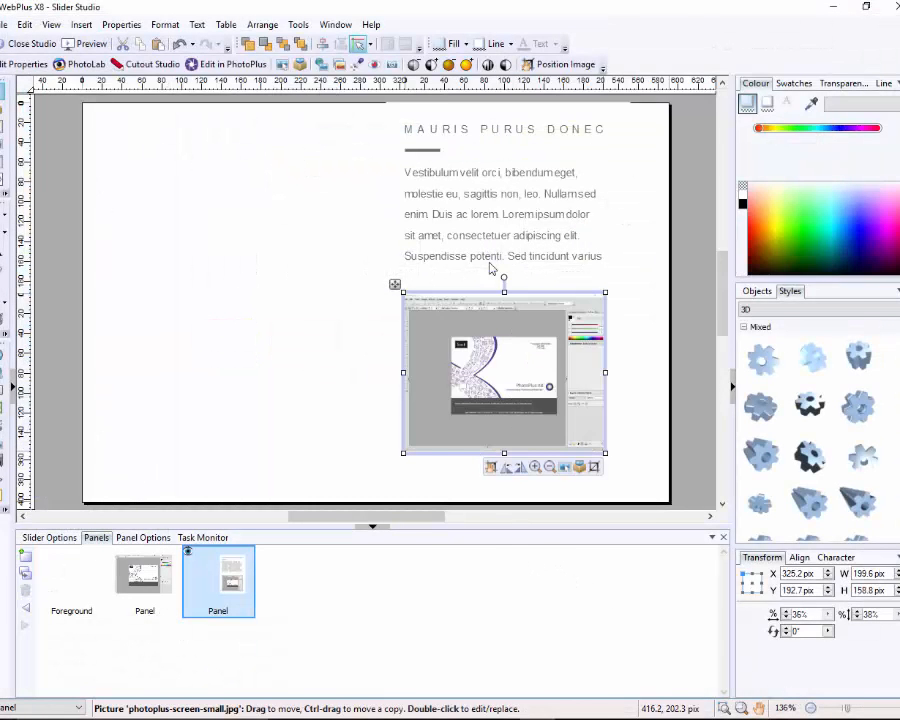
Step: Change the MAURIS PURUS DONEC heading to 'Photoplus X8'
click(505, 133)
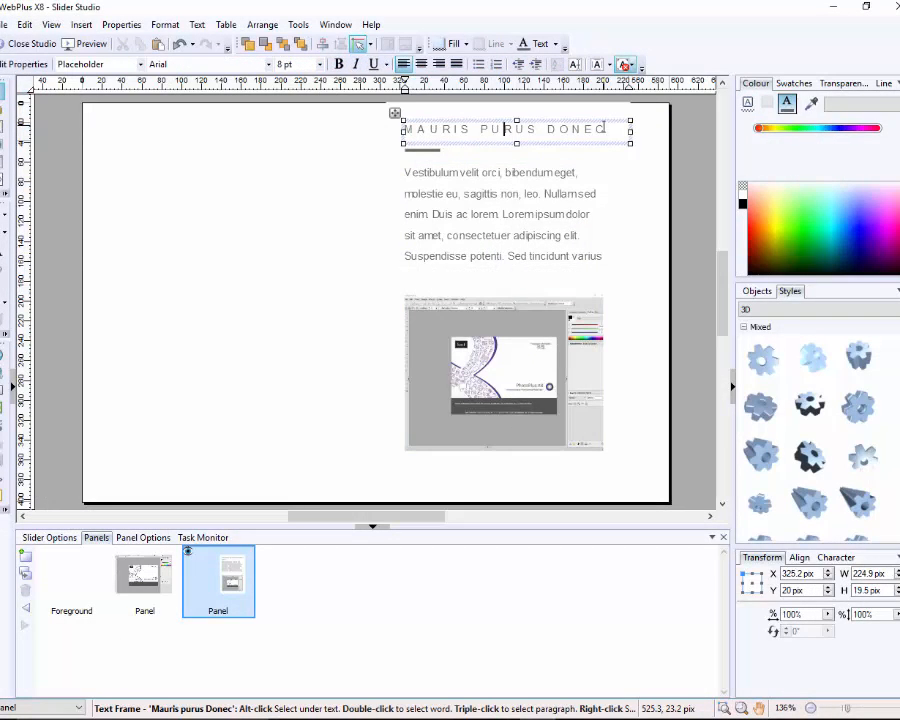
drag(605, 128, 407, 130)
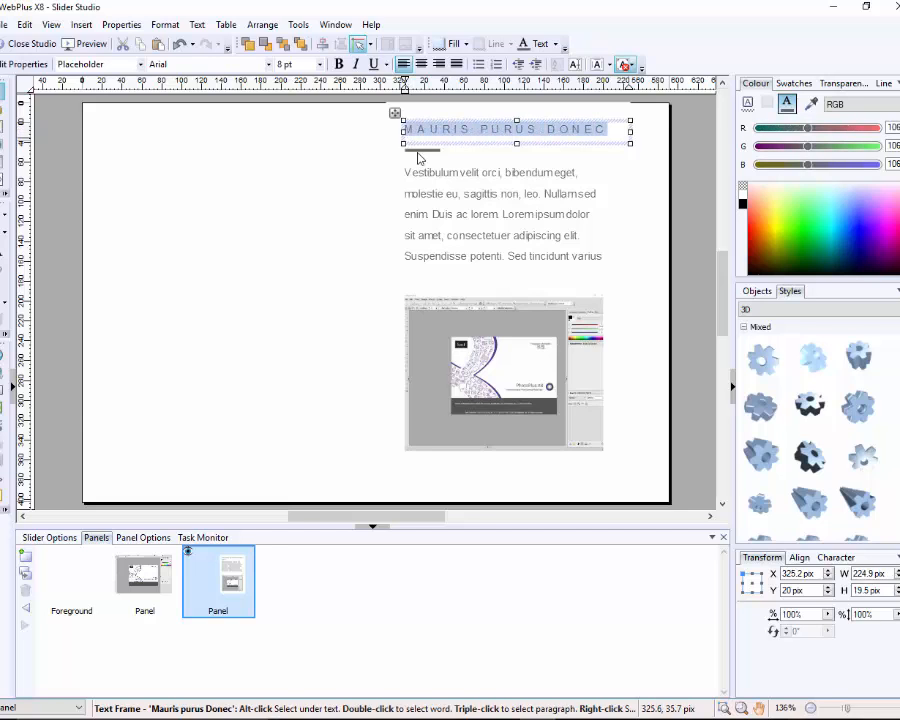
text(Pho)
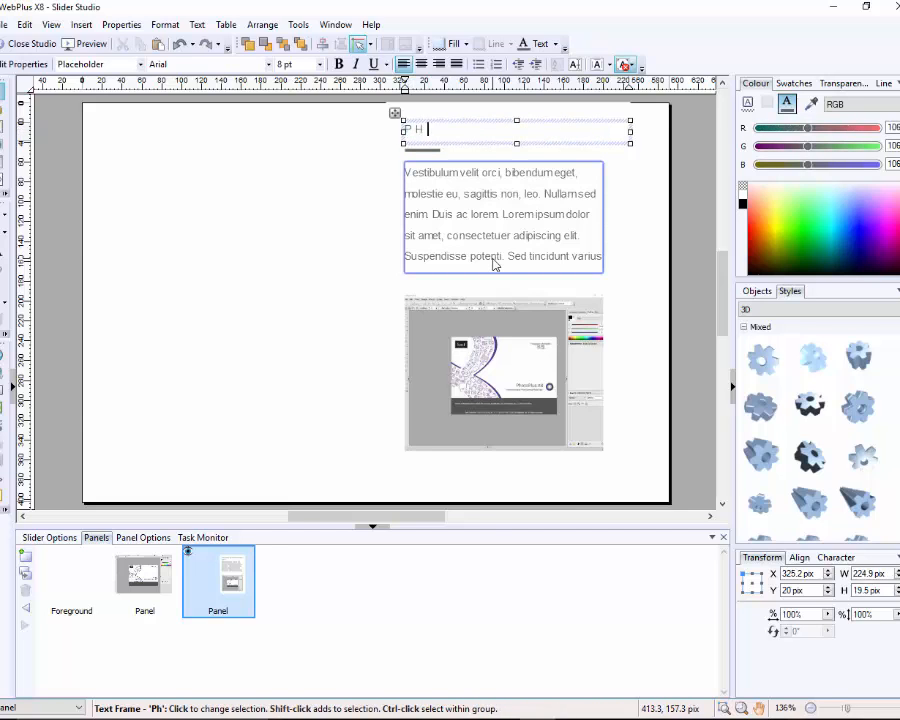
text(to)
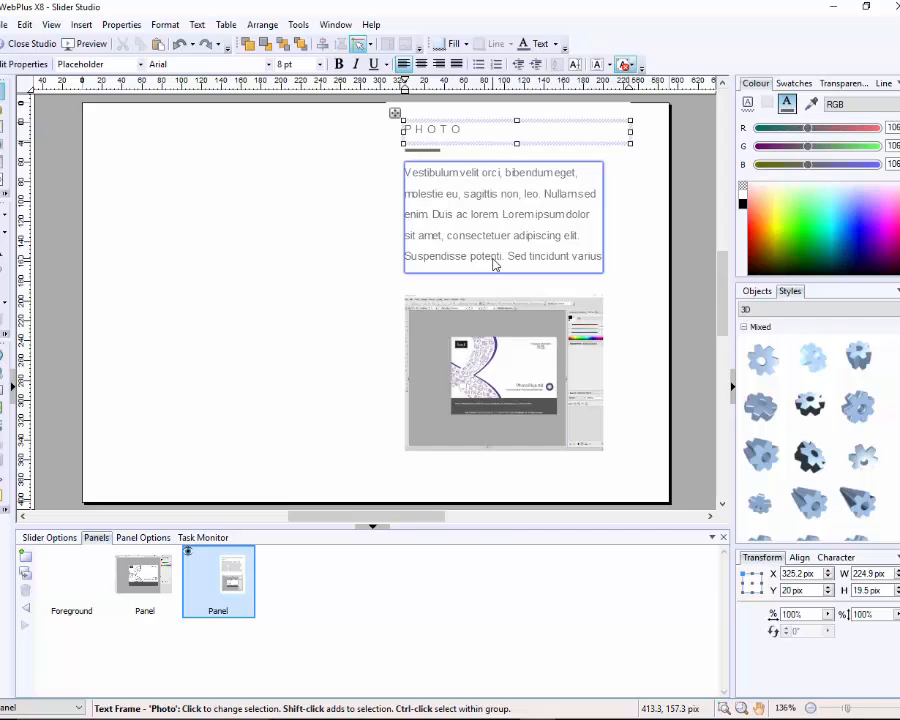
text(plus)
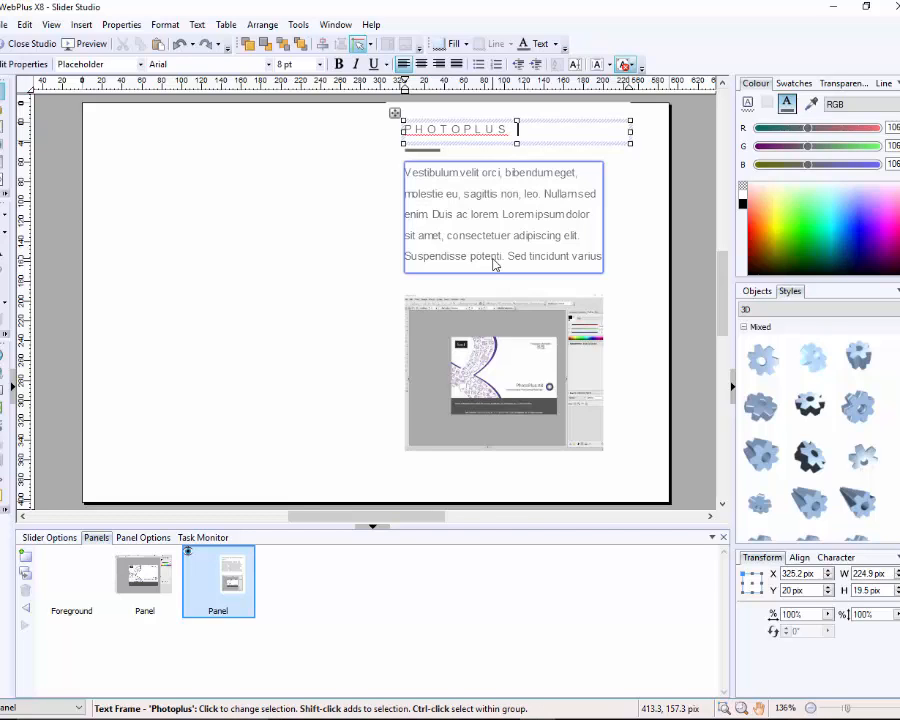
text( X8)
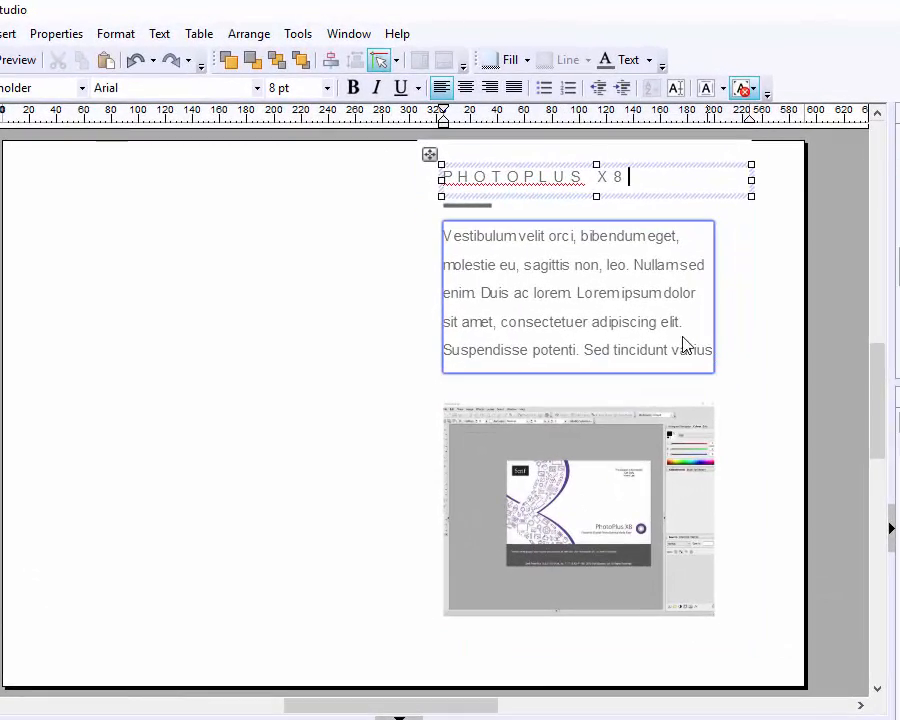
click(650, 314)
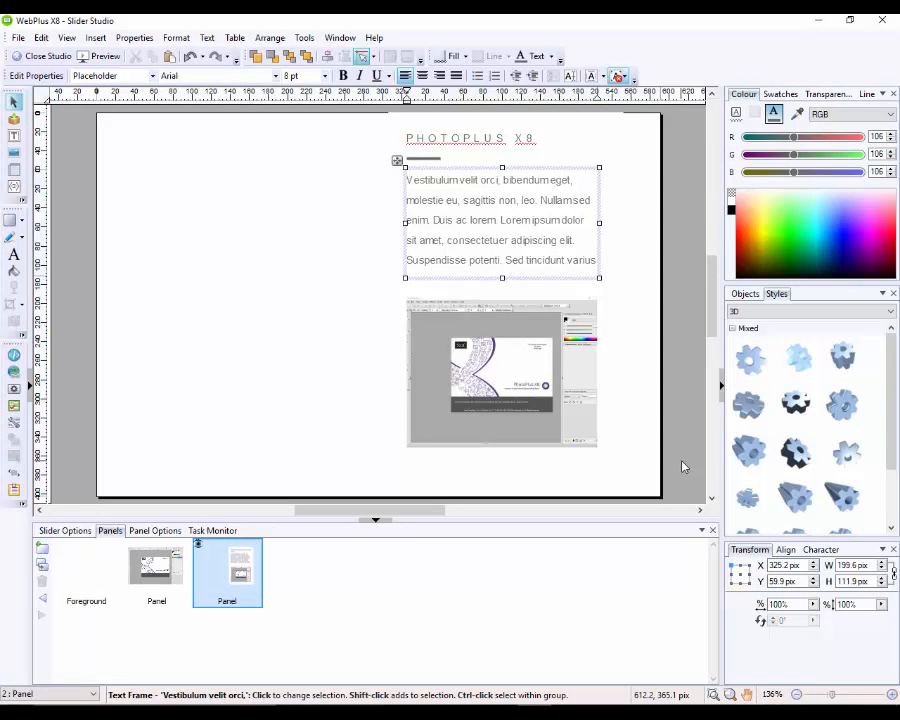
click(683, 468)
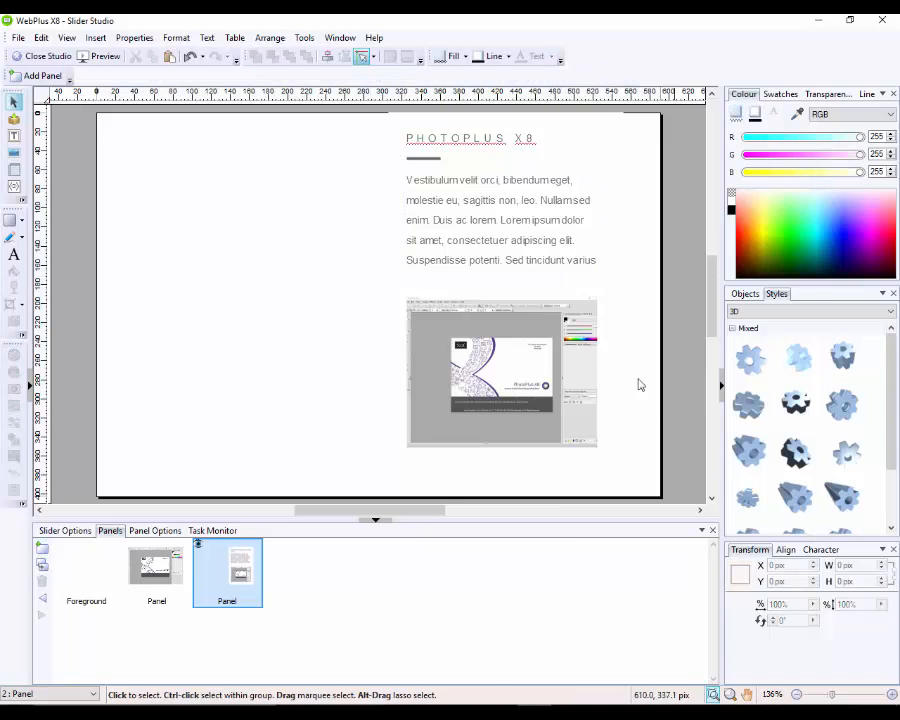
Step: Close Slider Studio and preview the PhotoPlus page in Microsoft Edge
click(43, 57)
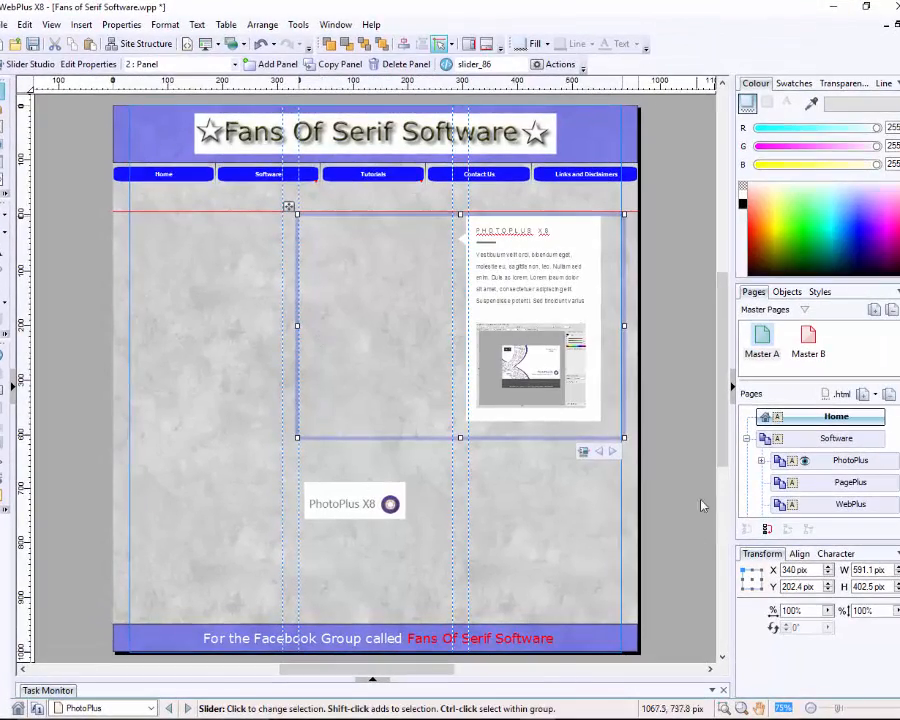
click(701, 500)
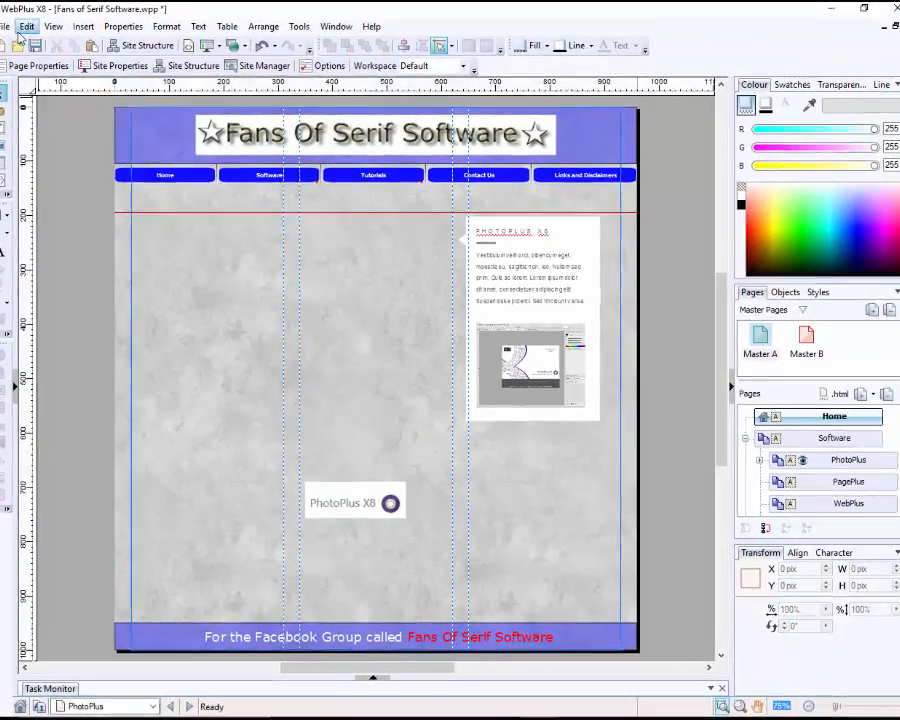
click(19, 38)
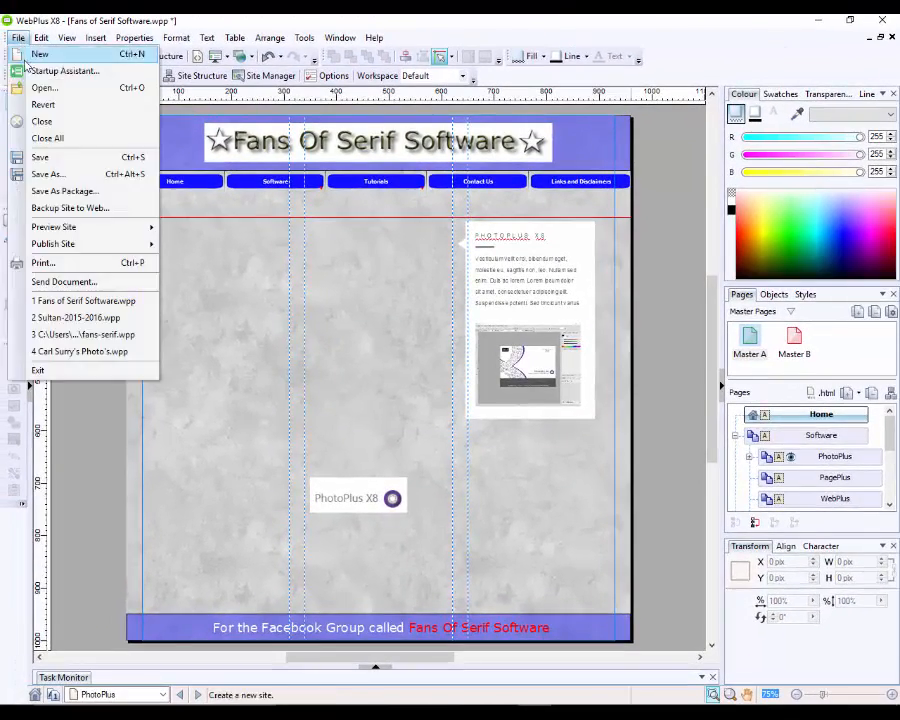
mouse_move(88, 229)
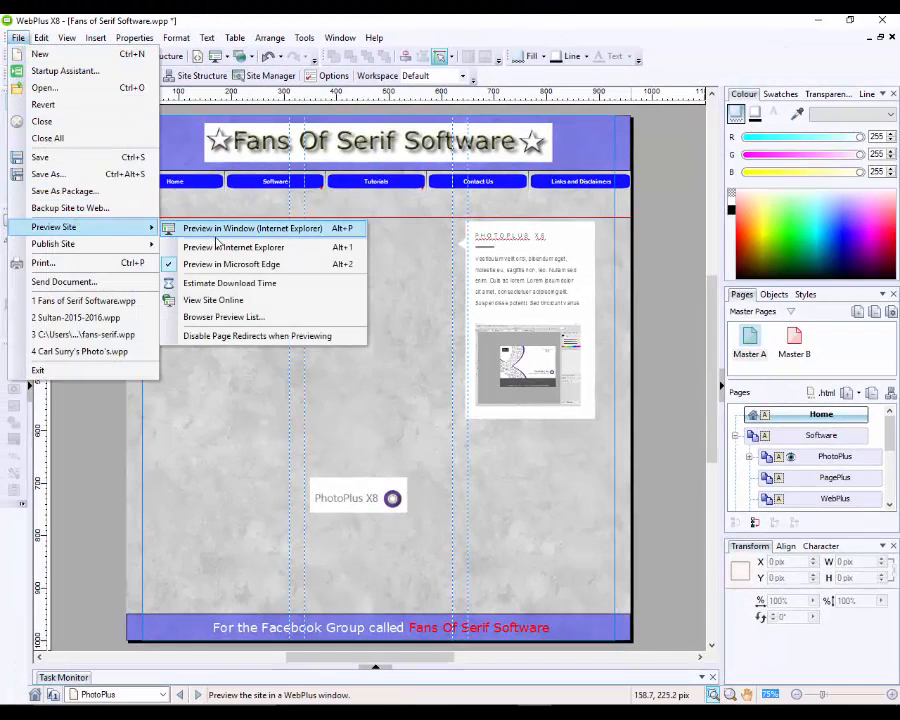
click(240, 263)
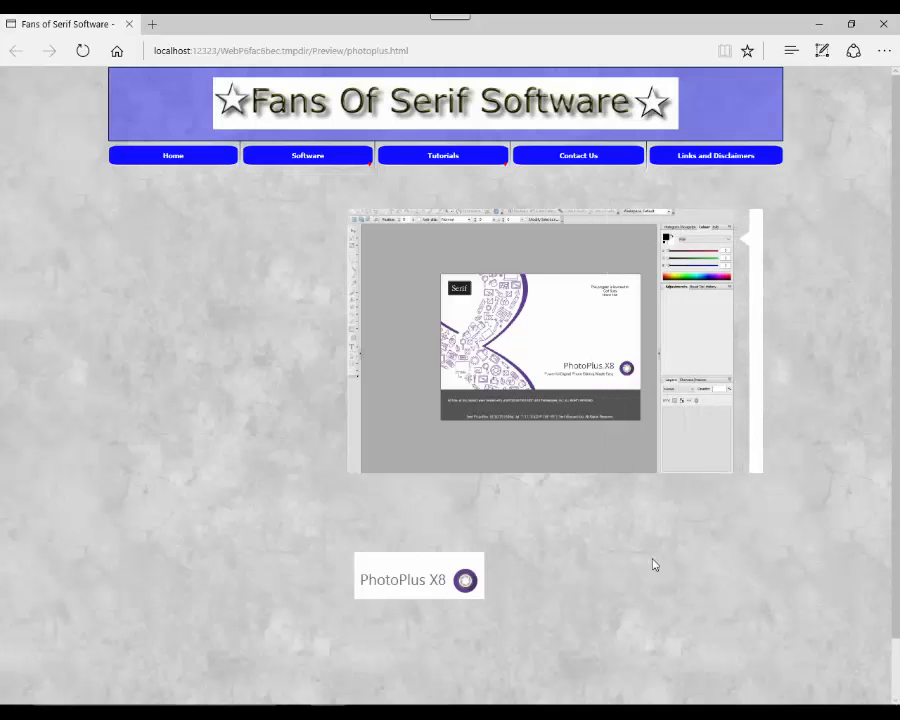
Step: Watch the PhotoPlus slider panel slide out in the Edge preview, then close the preview
mouse_move(585, 426)
click(131, 25)
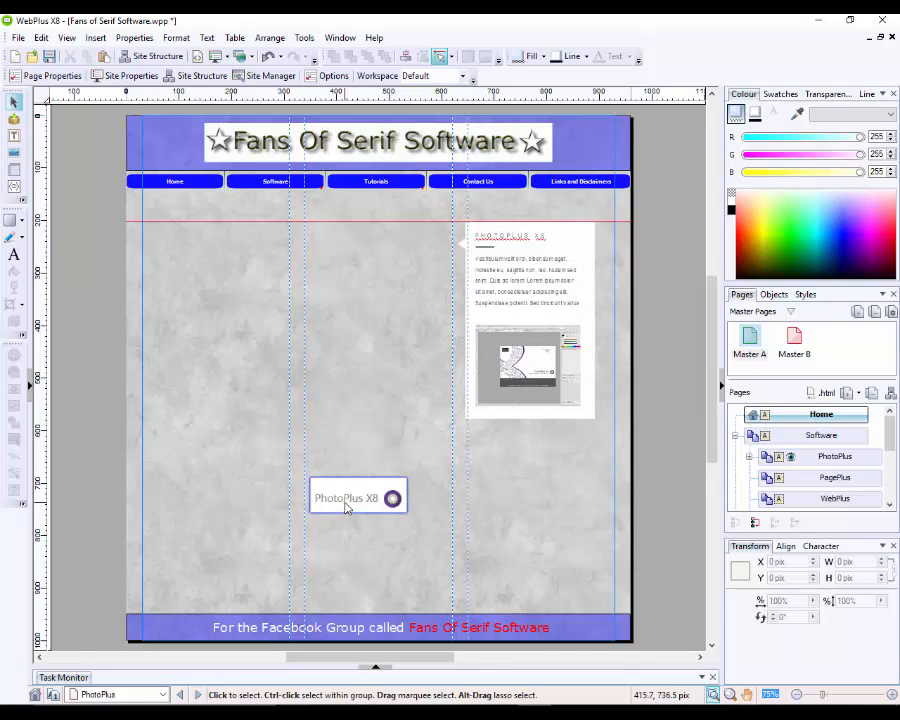
Step: Drag the PhotoPlus X8 logo picture off the page's right edge and deselect it
drag(345, 507, 676, 465)
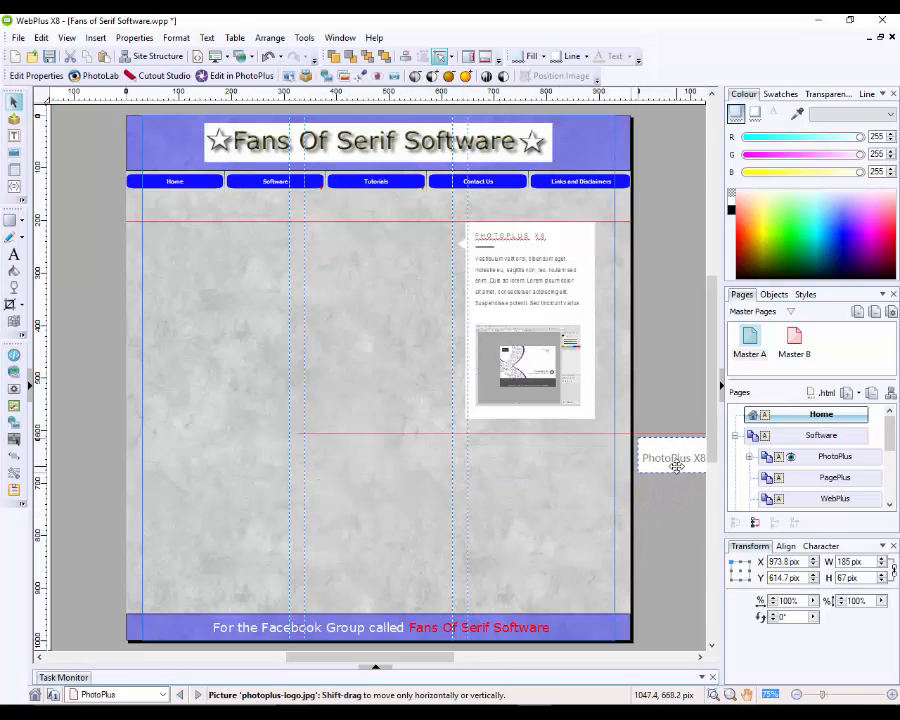
click(673, 528)
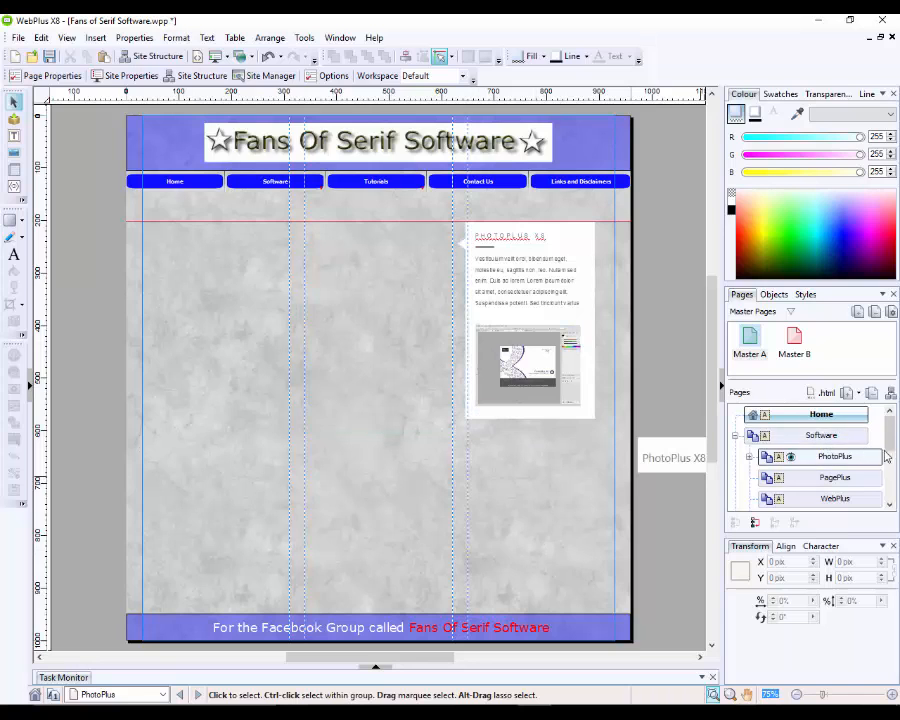
scroll(885, 458, down, 1)
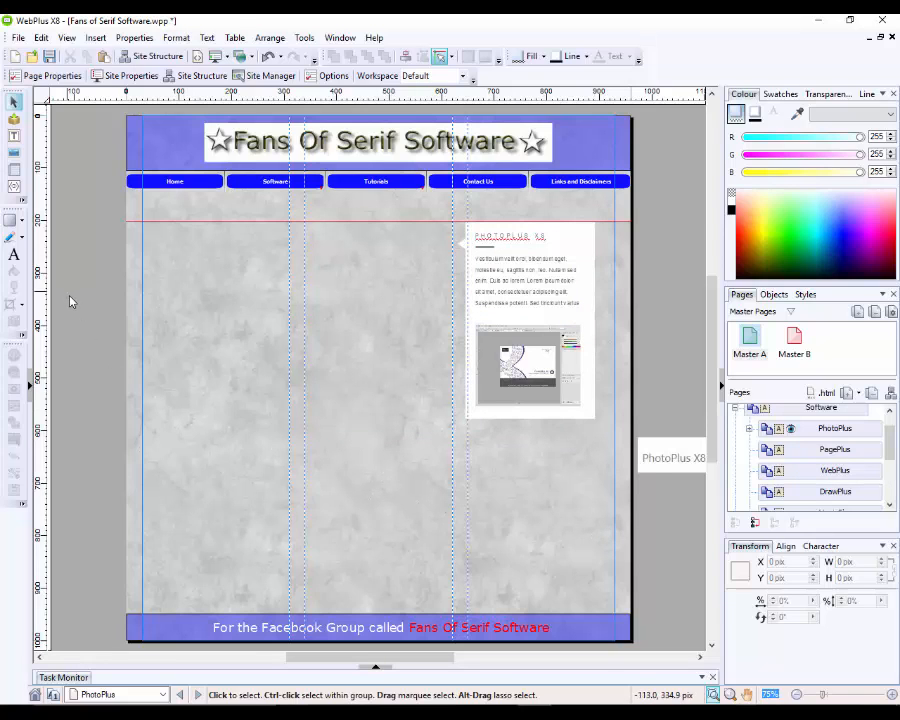
Step: Draw a tall empty text frame down the page's left column
click(15, 172)
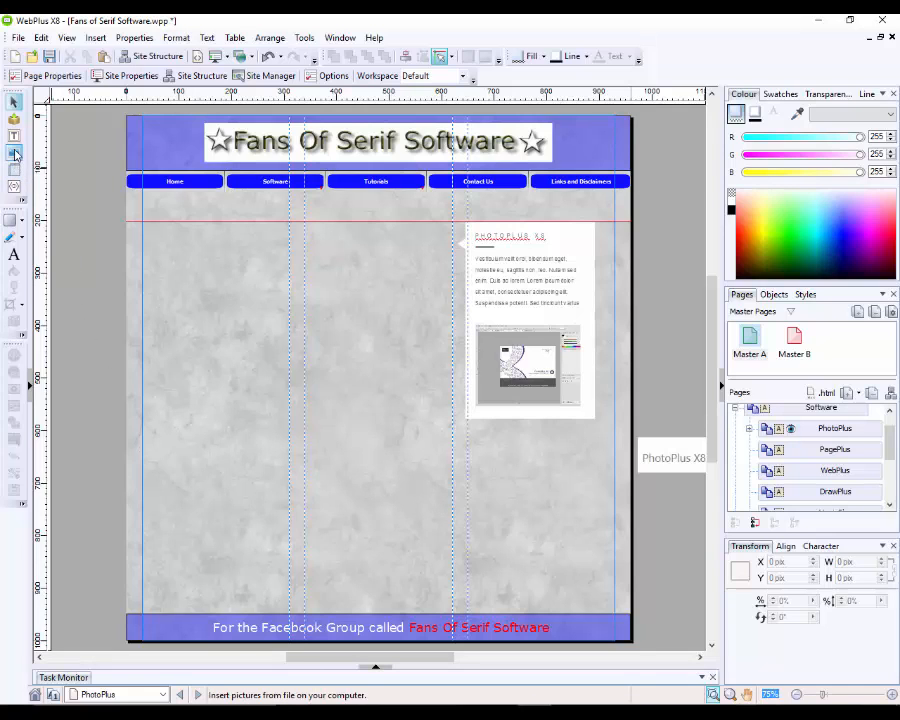
click(13, 140)
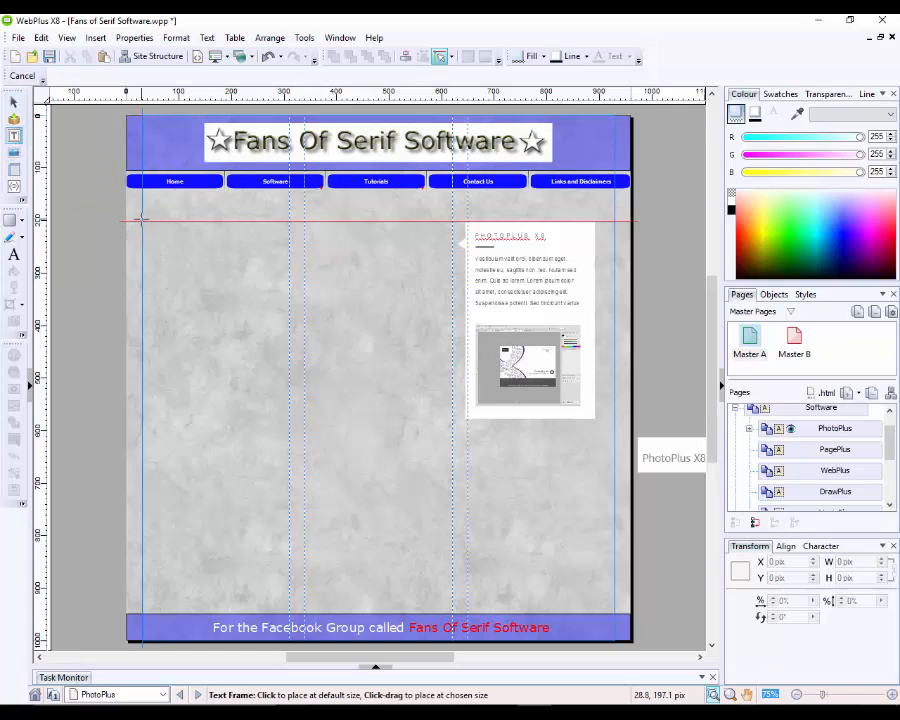
drag(141, 221, 291, 595)
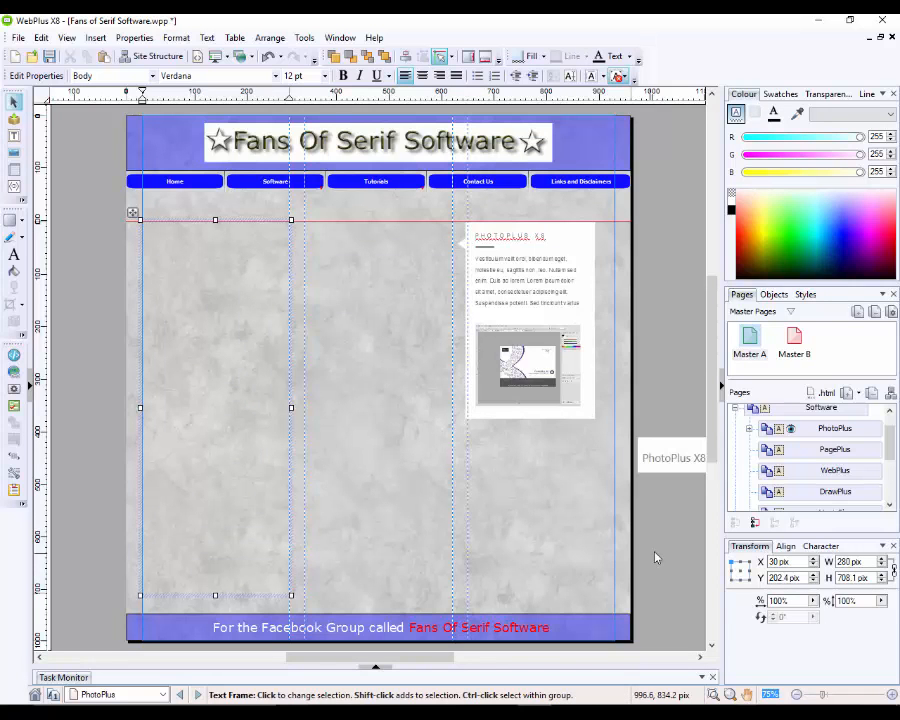
click(600, 561)
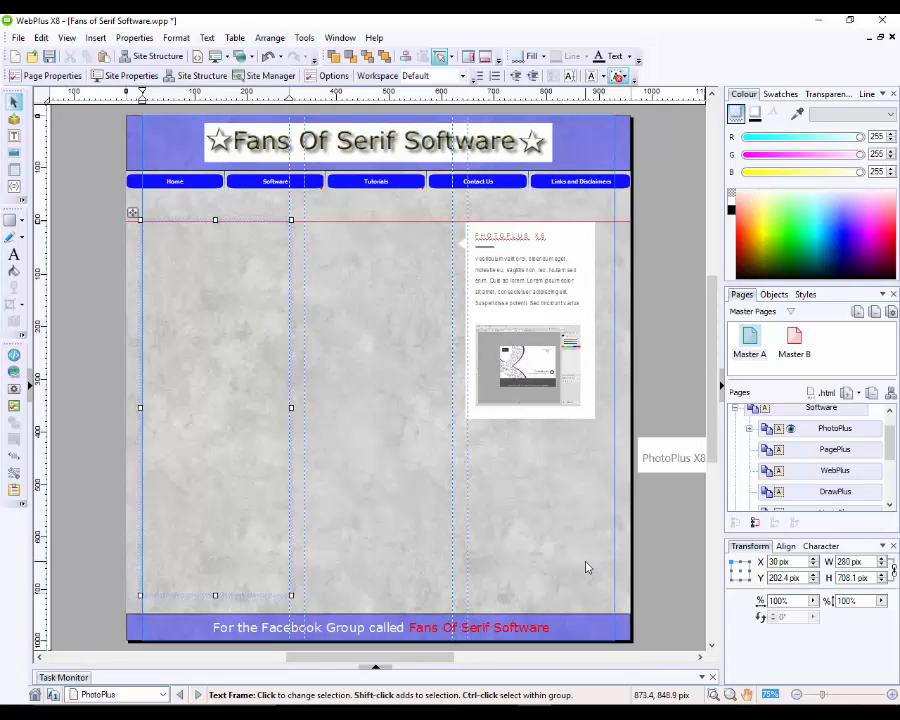
Step: Add a horizontal ruler guide aligned with the slider's bottom edge
click(400, 403)
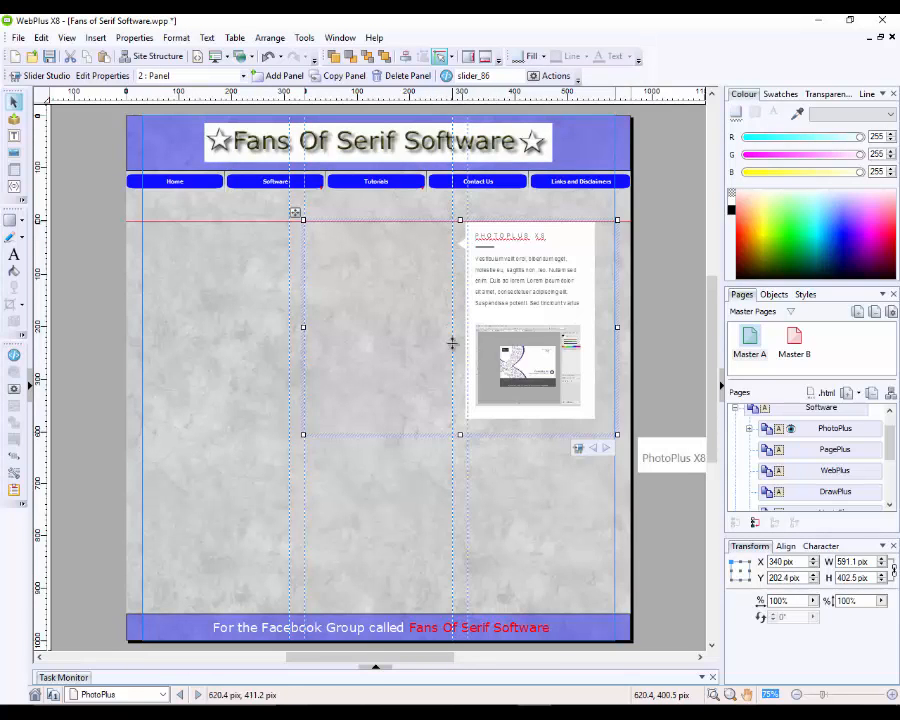
drag(452, 375, 452, 453)
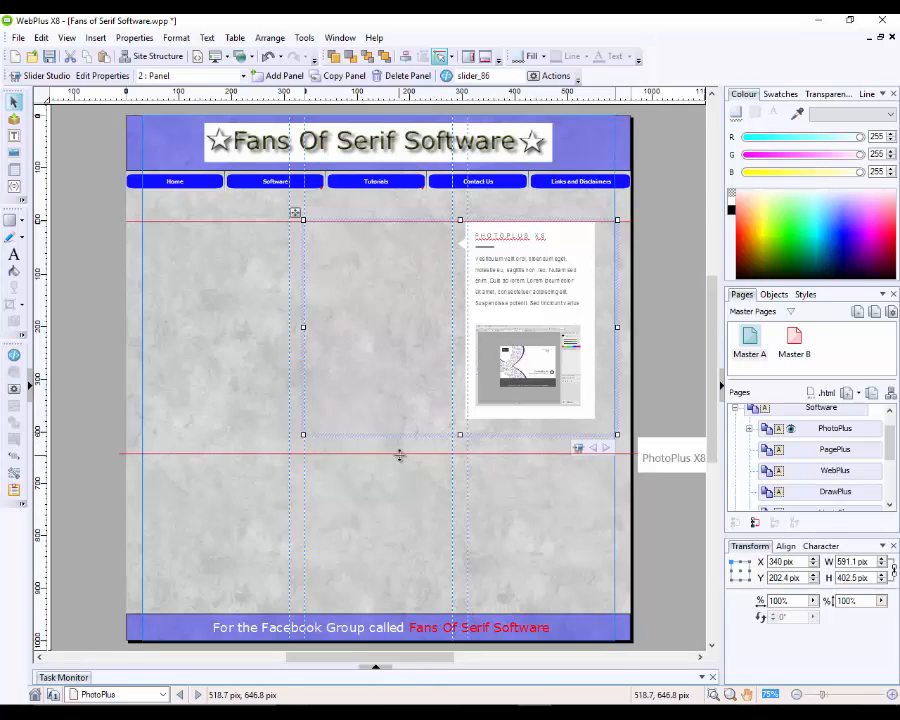
drag(401, 453, 400, 442)
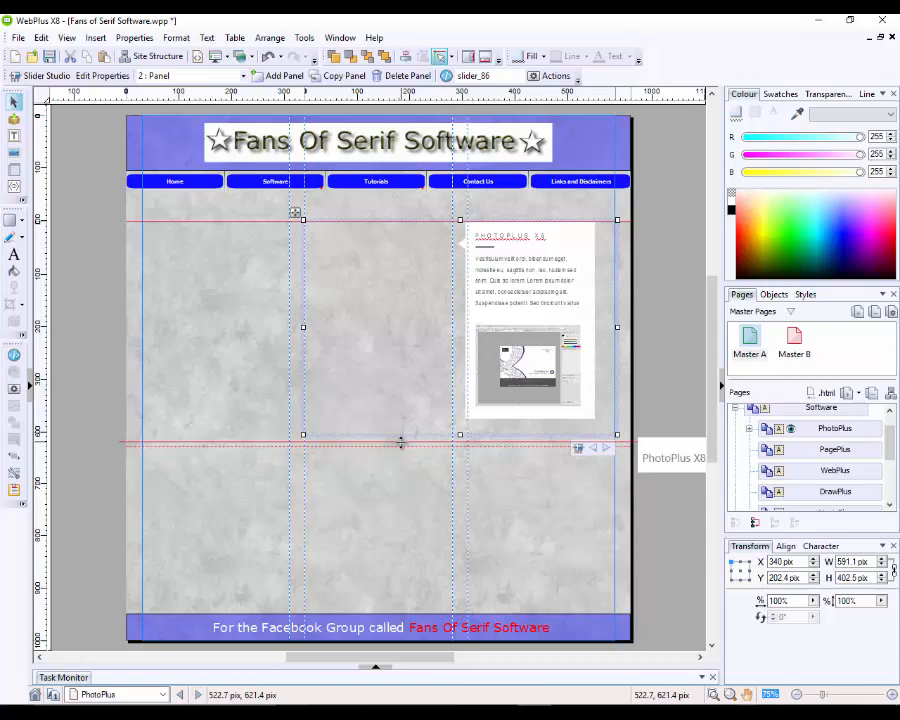
click(402, 492)
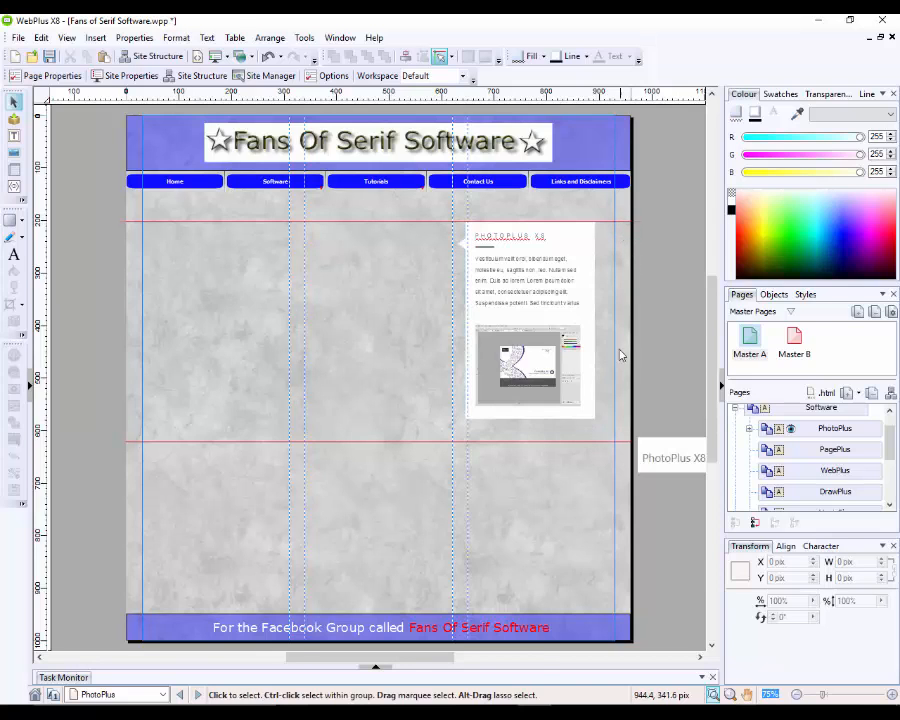
Step: Draw two side-by-side text frames beneath the slider, under its left and right halves
click(14, 135)
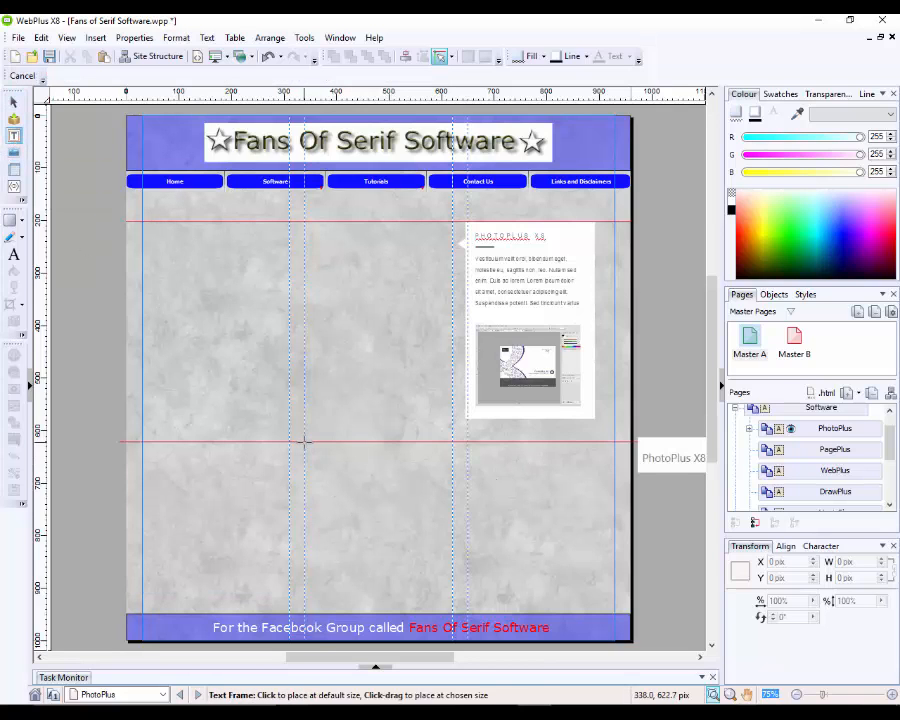
drag(305, 440, 453, 595)
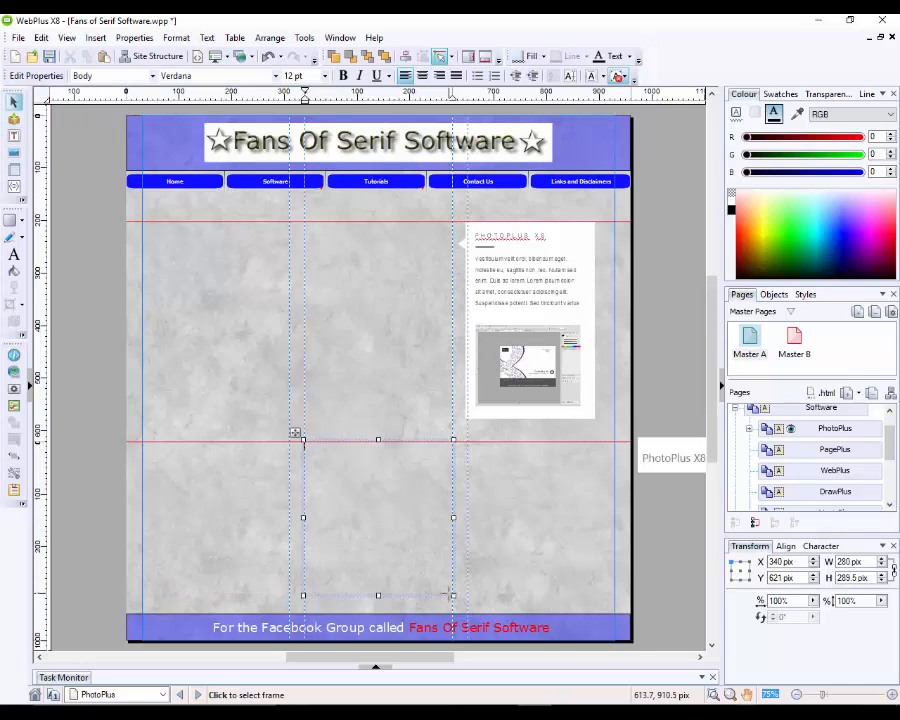
key(Escape)
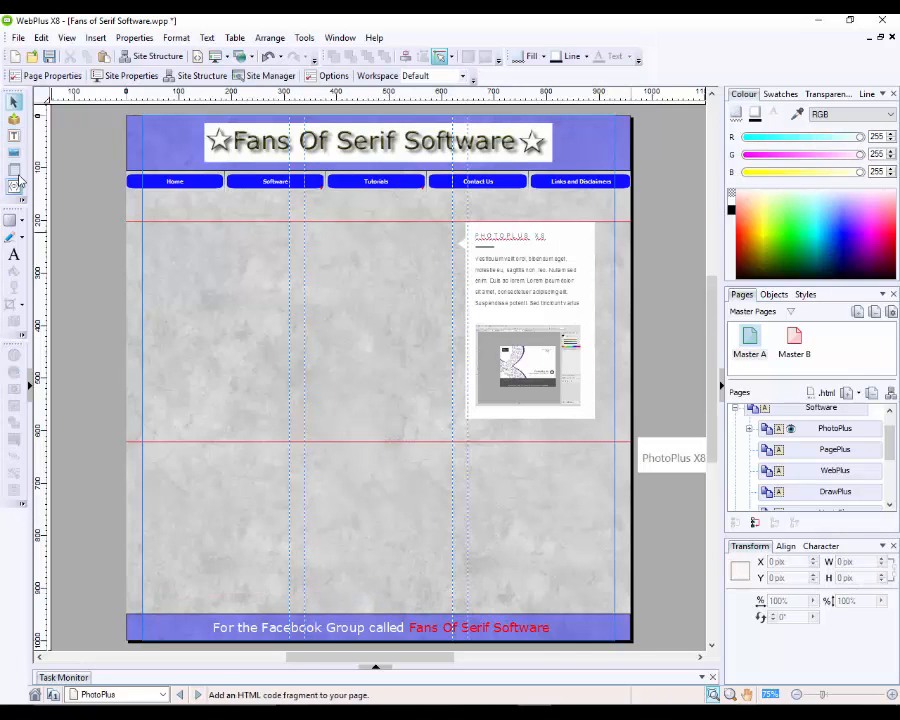
click(14, 138)
click(16, 141)
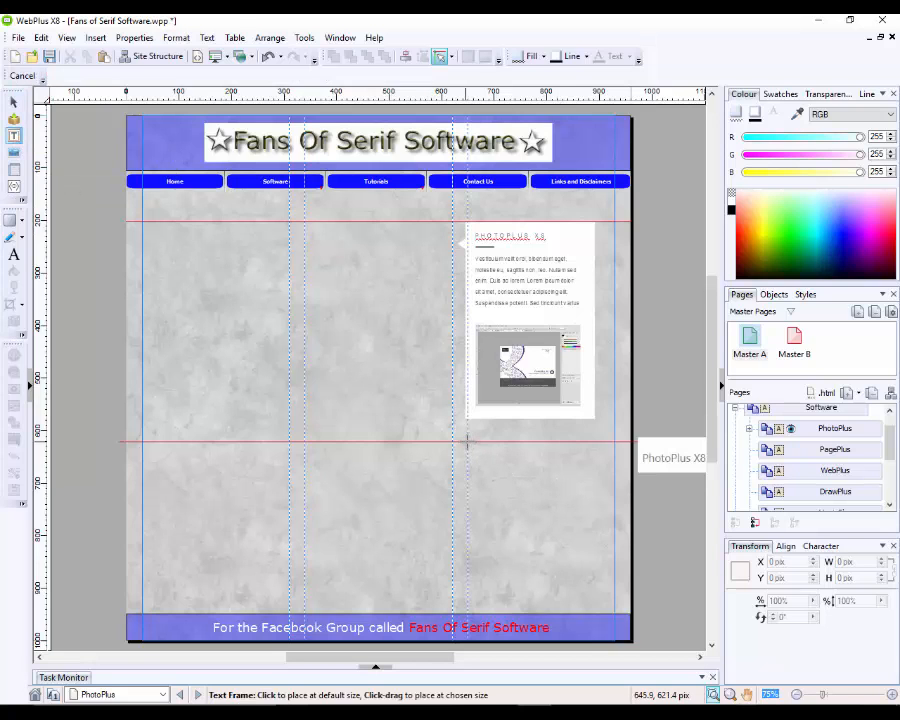
drag(466, 441, 615, 594)
click(662, 570)
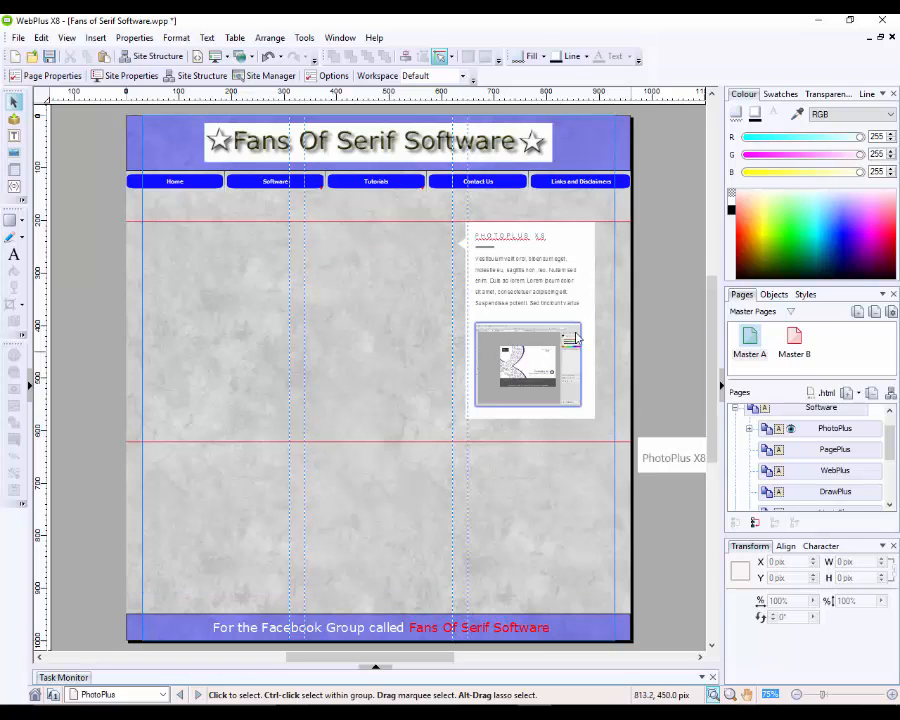
Step: Collapse the Software page's sub-pages in the Pages panel
click(674, 279)
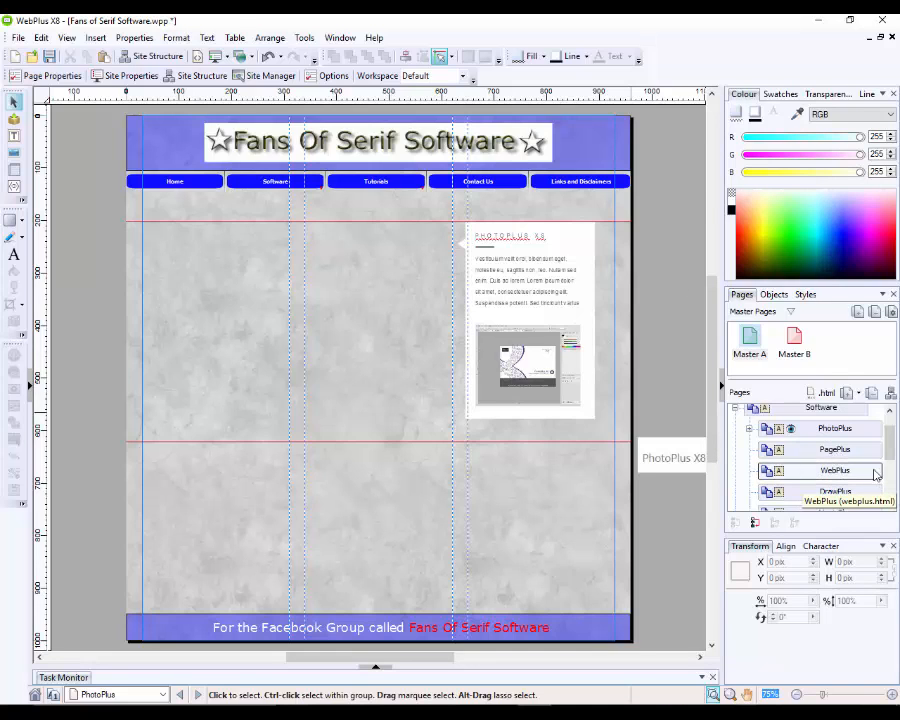
scroll(891, 452, down, 3)
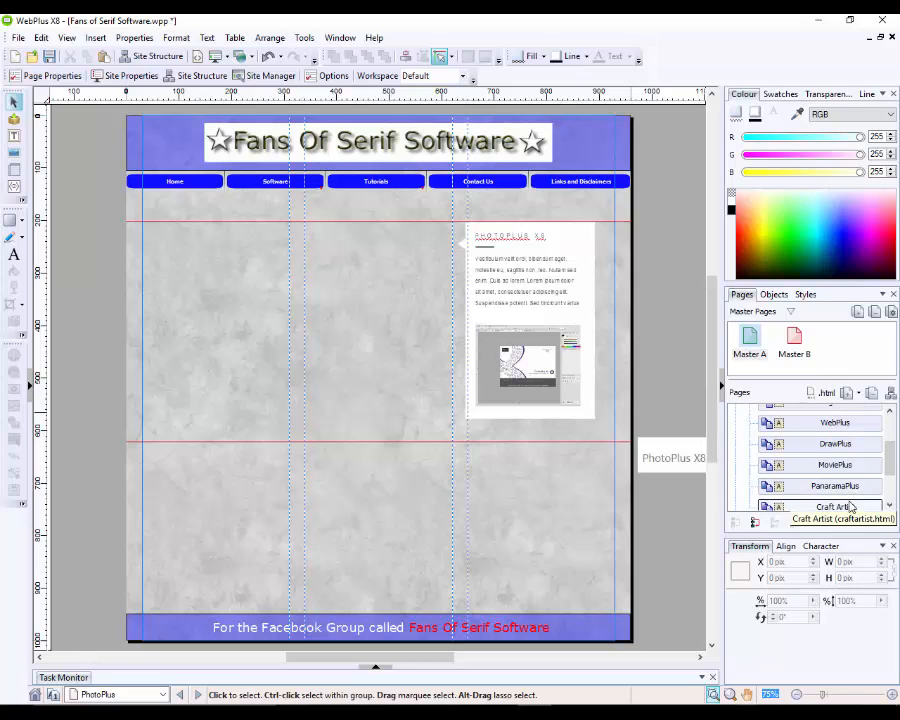
mouse_move(892, 457)
mouse_down()
mouse_move(893, 473)
mouse_move(895, 440)
mouse_up()
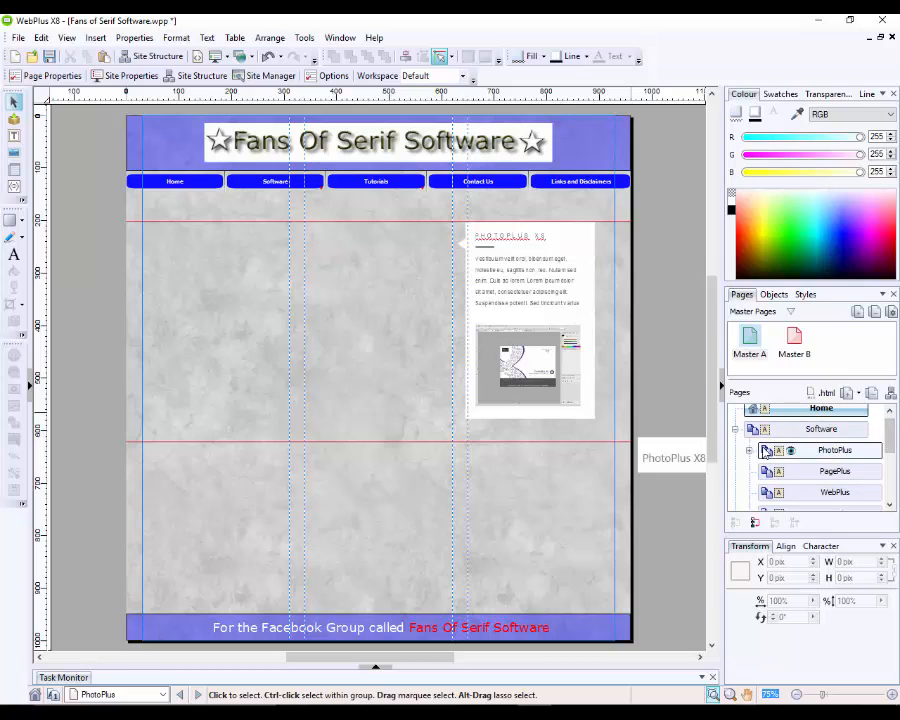
click(749, 451)
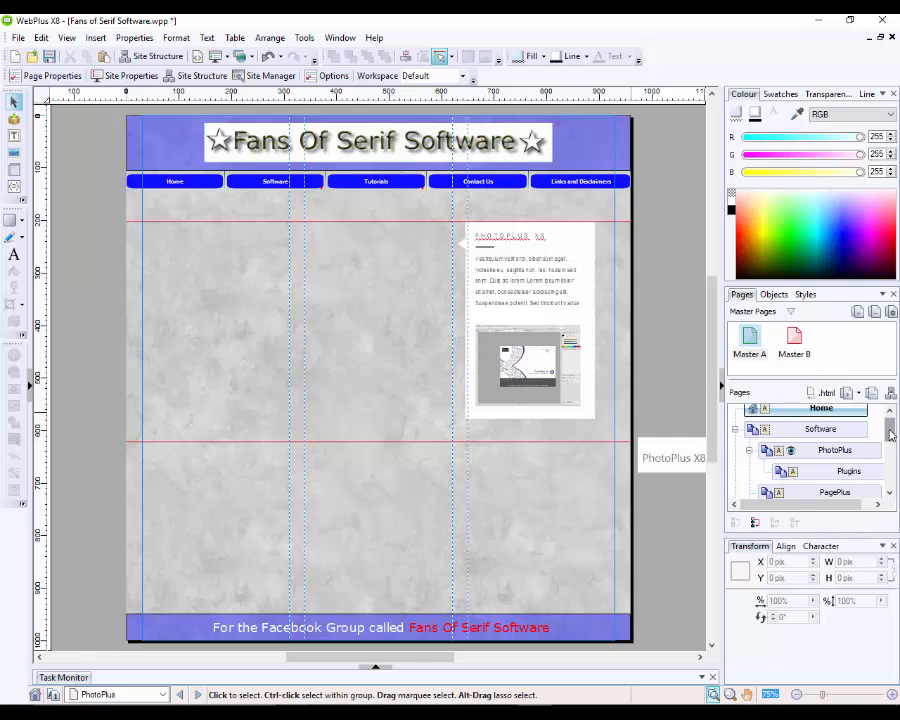
drag(890, 432, 897, 469)
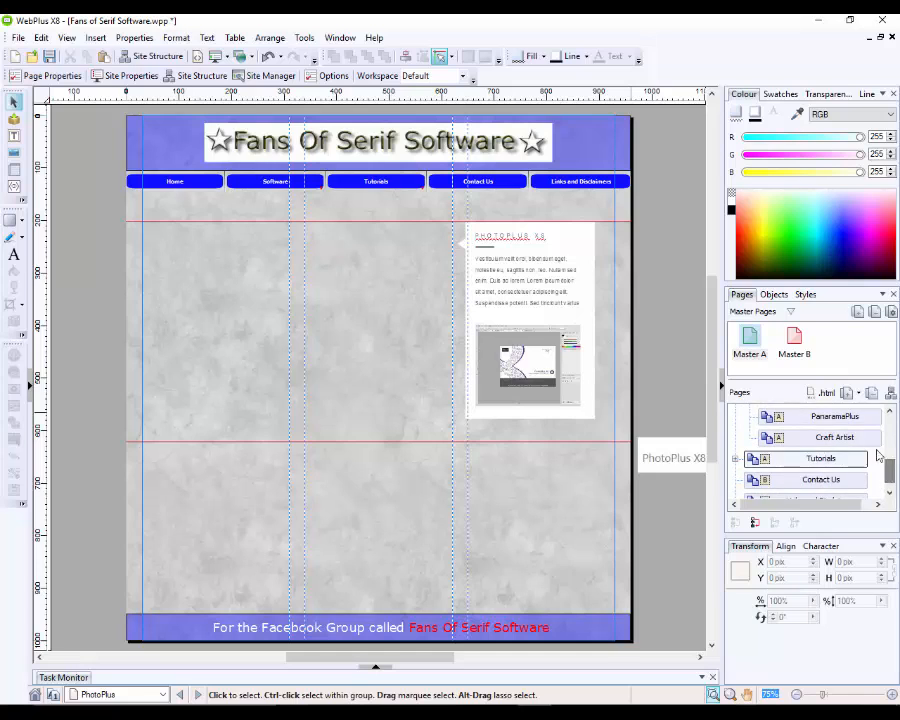
scroll(878, 456, up, 3)
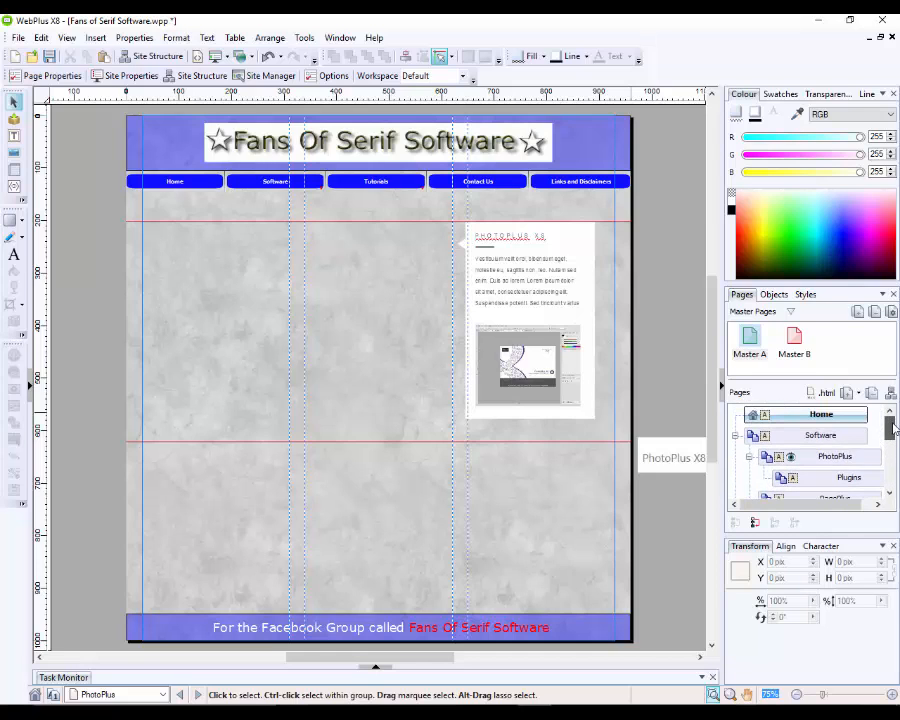
click(736, 436)
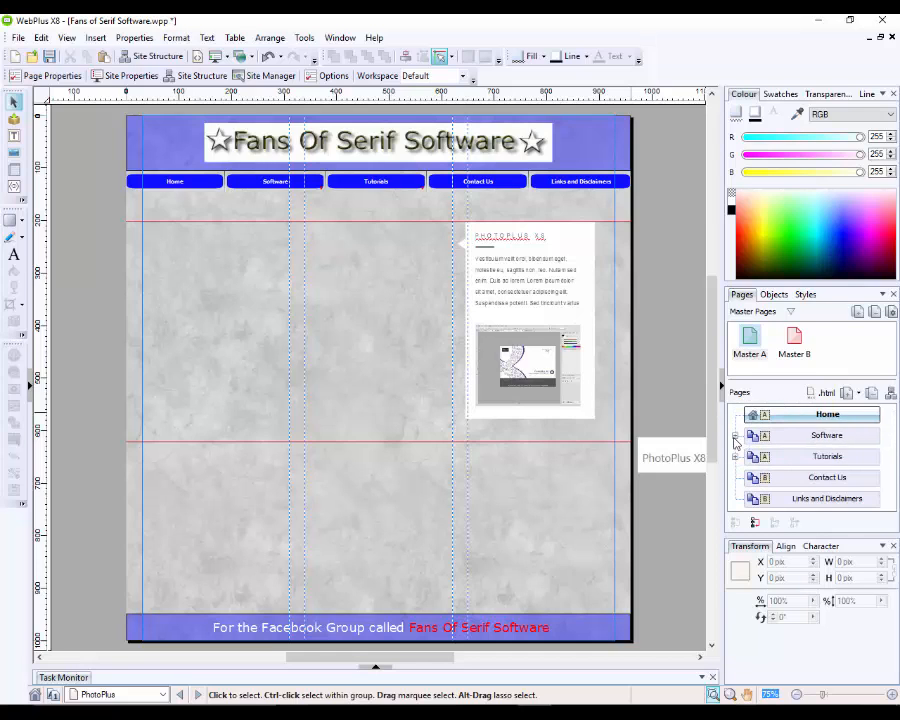
Step: Open the Tutorials page and expand it to list its Written and Videos sub-pages
click(827, 462)
double_click(828, 465)
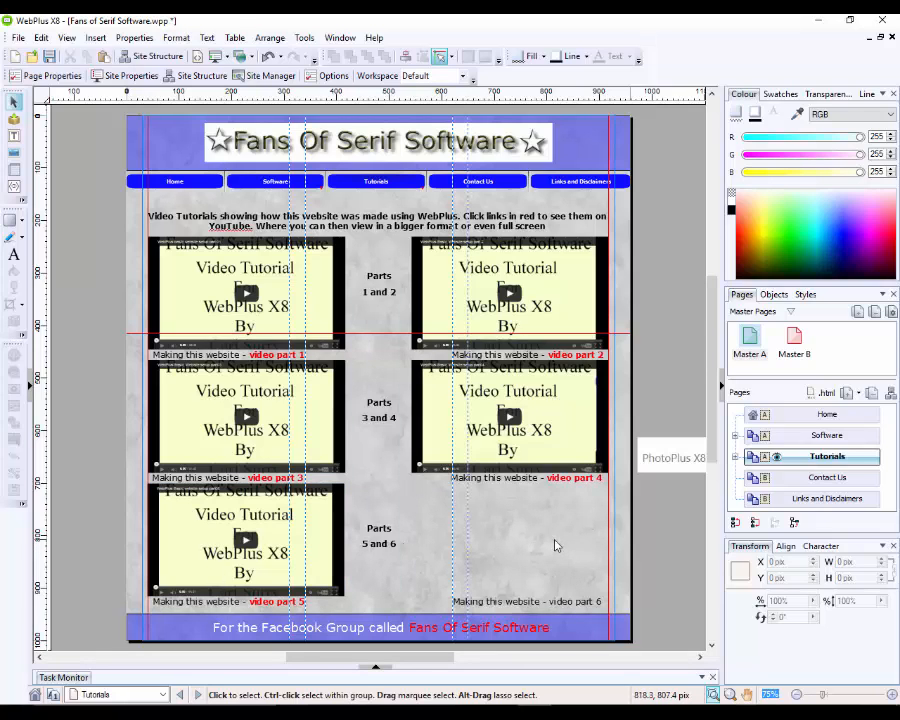
click(736, 457)
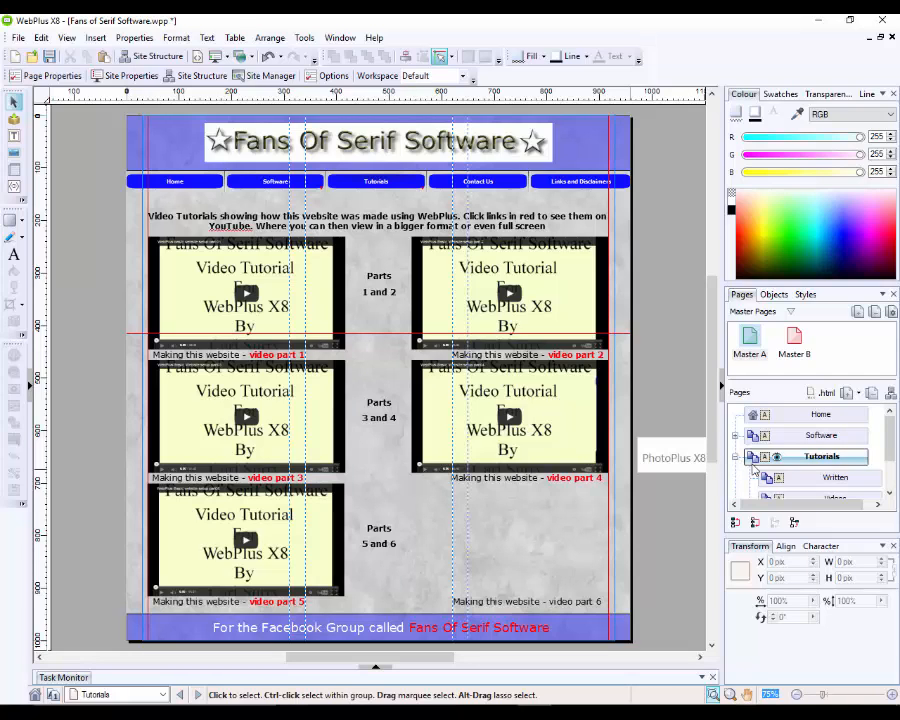
scroll(816, 430, down, 1)
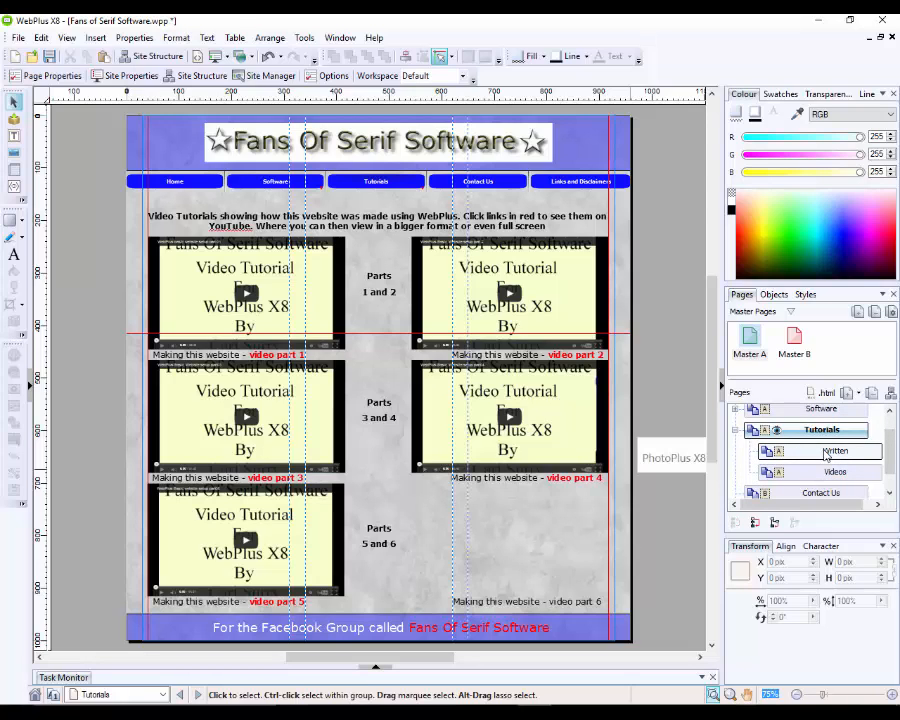
Step: On the Written page, insert pdf.png at the top right, shrunk to about half size
double_click(827, 452)
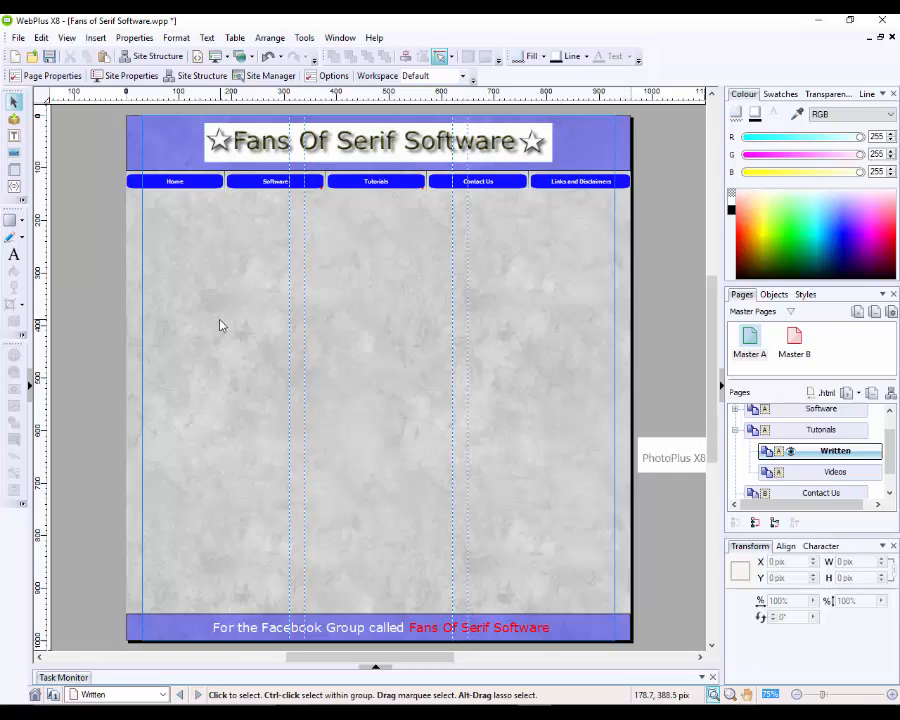
click(16, 153)
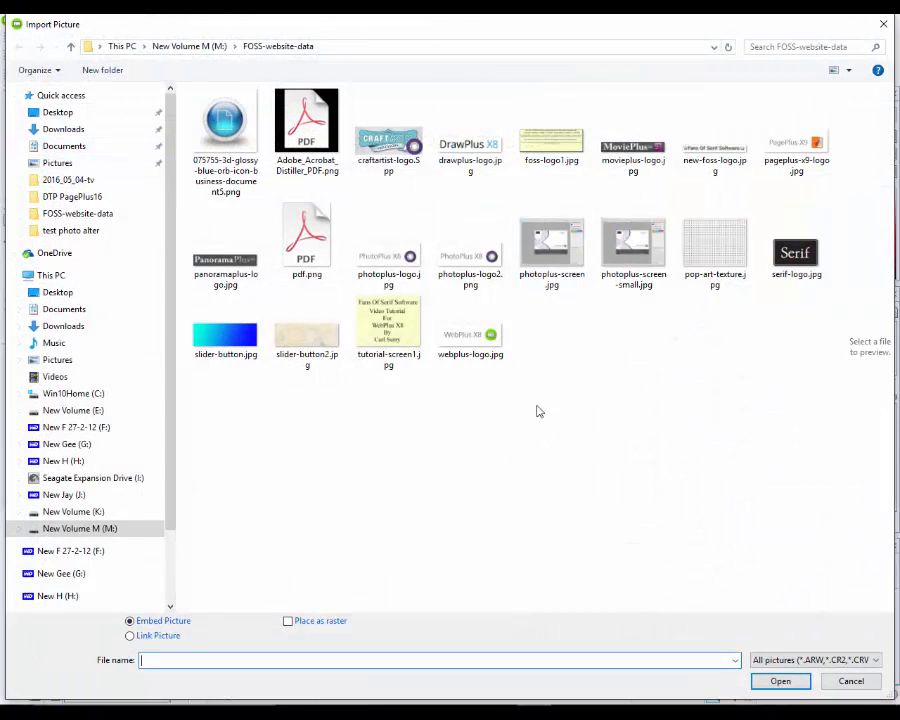
double_click(306, 236)
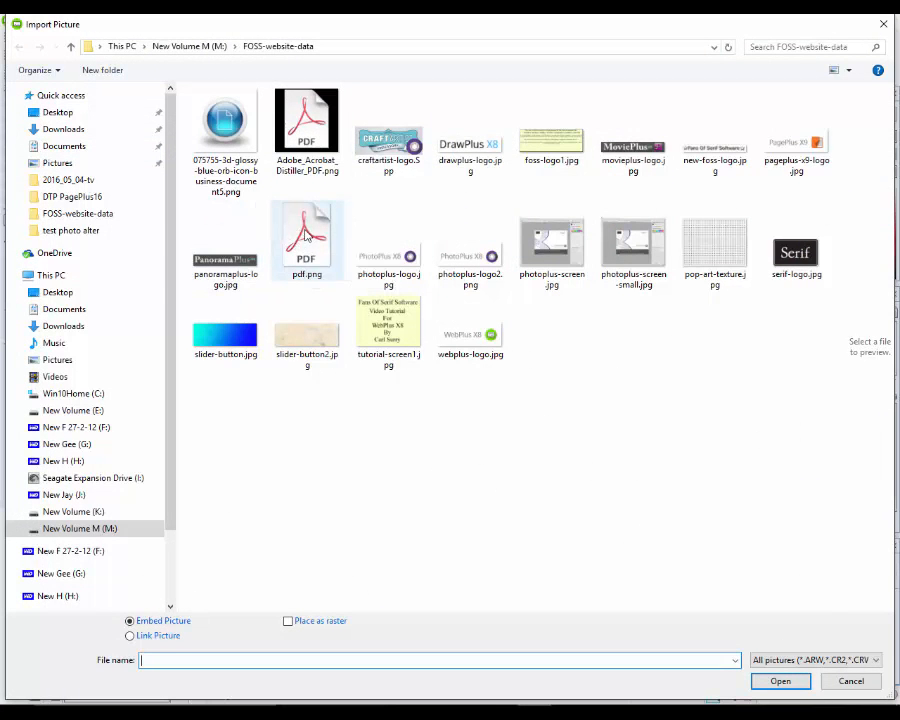
click(367, 304)
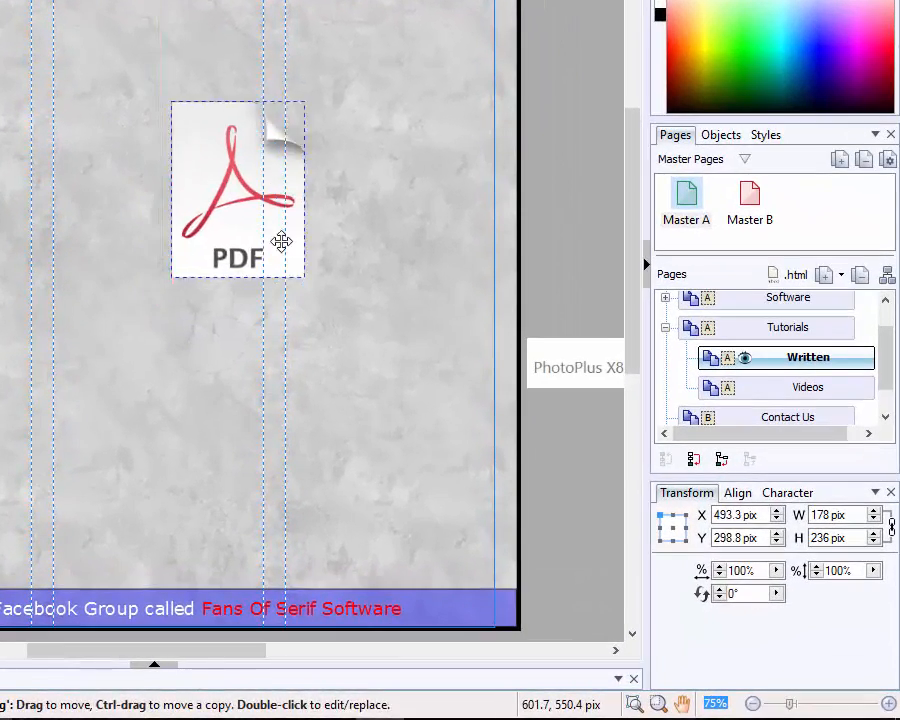
drag(282, 241, 459, 167)
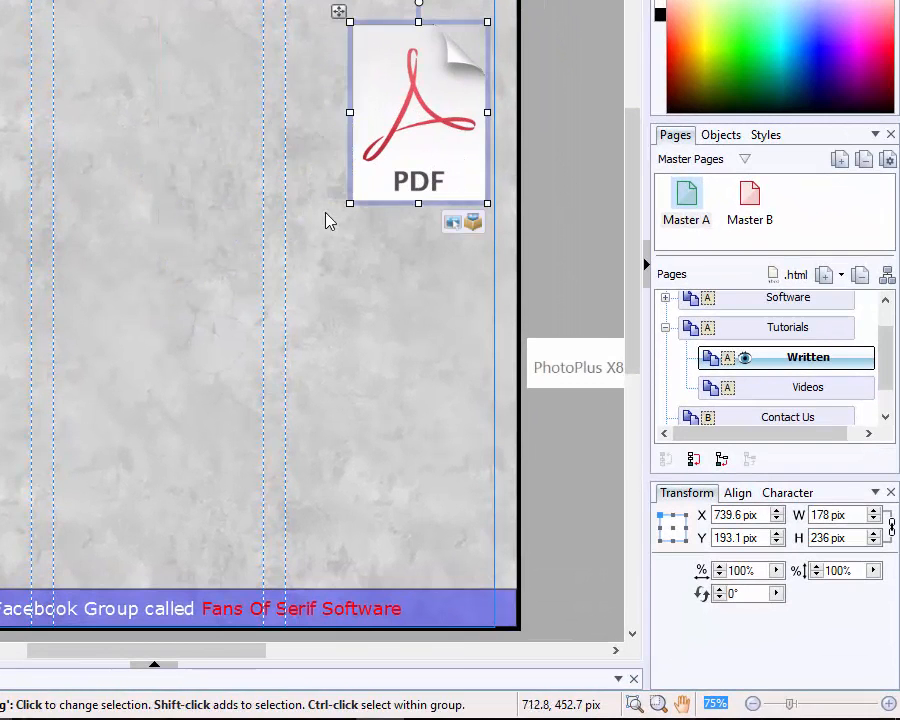
drag(349, 204, 418, 137)
click(410, 203)
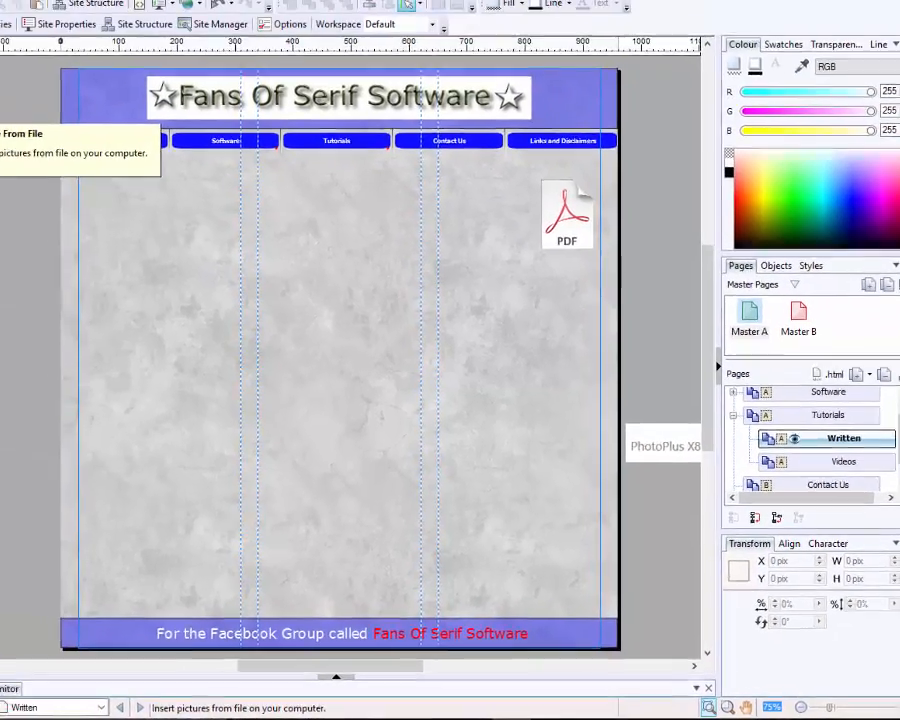
Step: Insert the blue orb document image below the PDF icon, shrunk to roughly 110 px
click(4, 153)
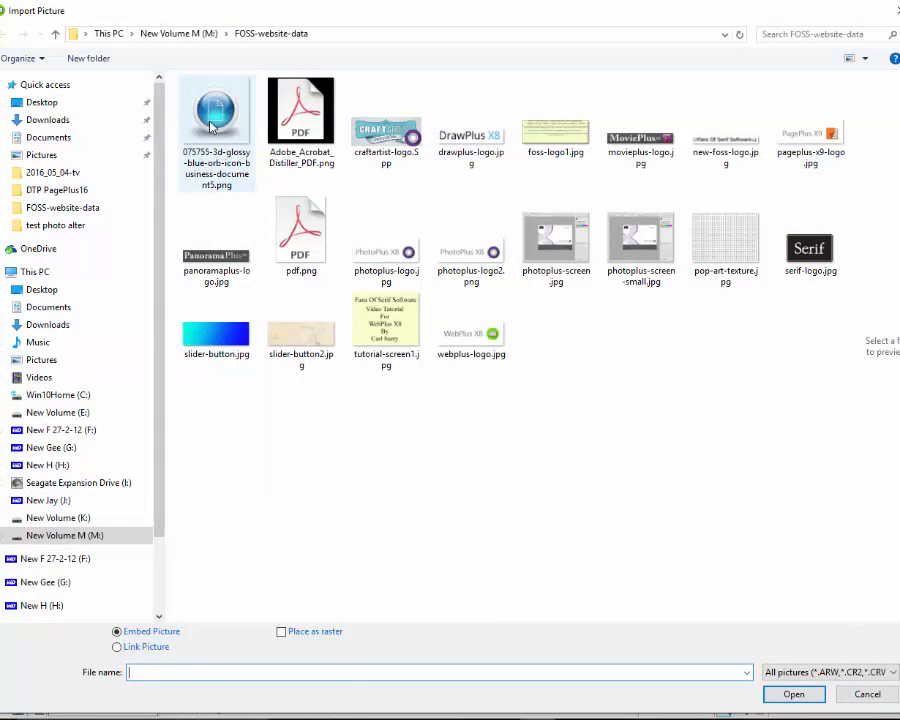
double_click(210, 125)
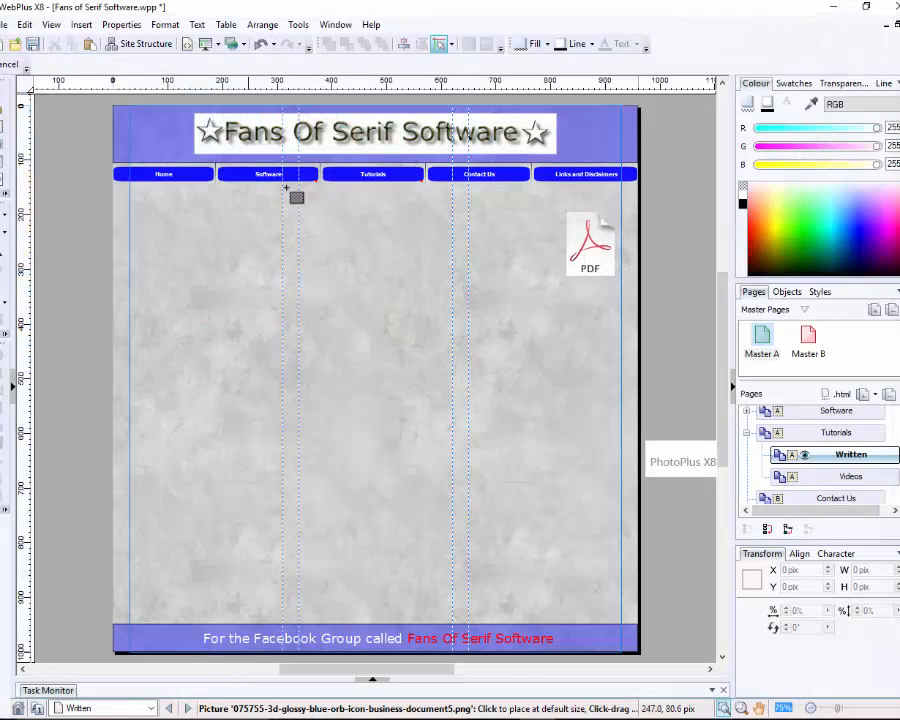
click(522, 305)
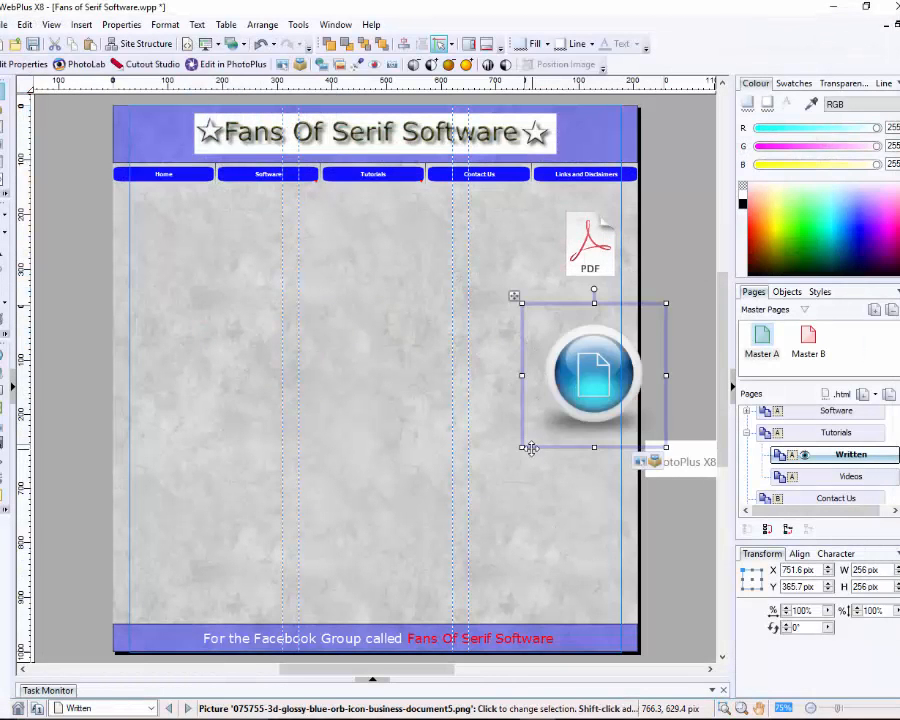
drag(521, 448, 554, 422)
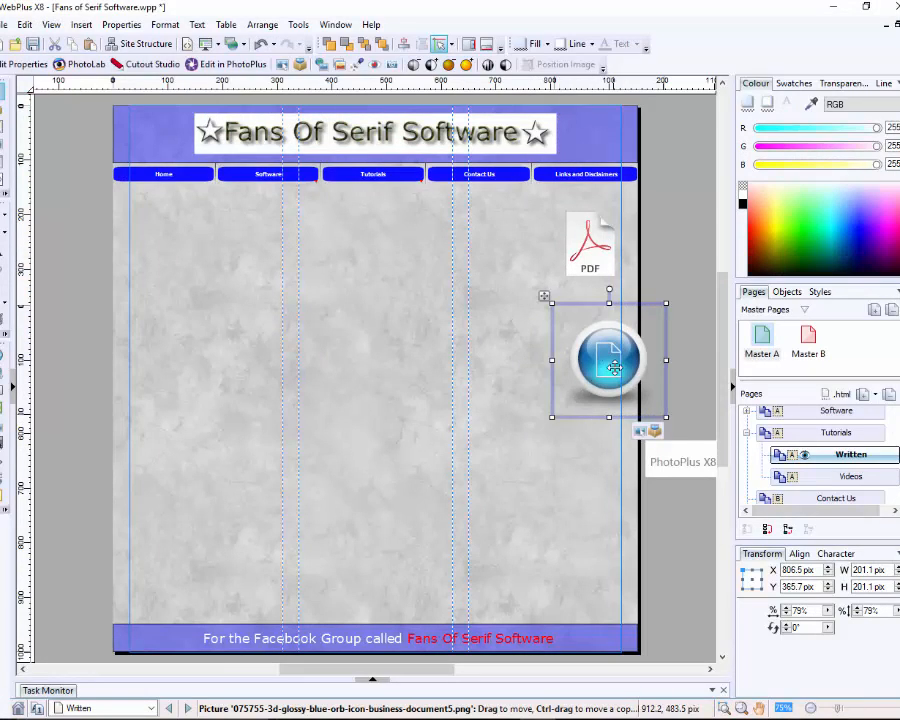
drag(613, 369, 570, 377)
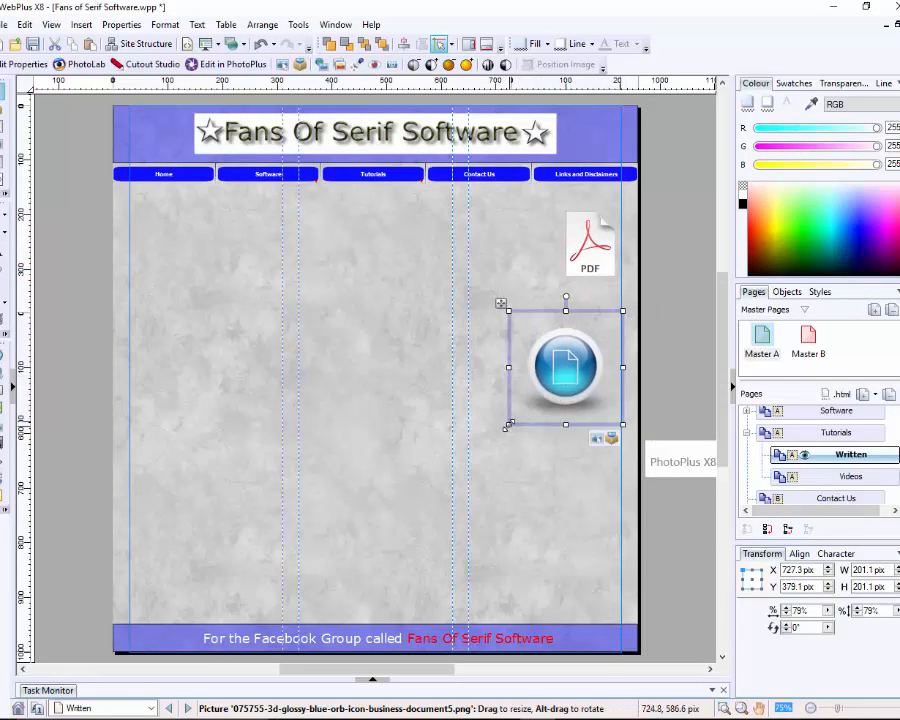
drag(508, 425, 565, 374)
click(527, 474)
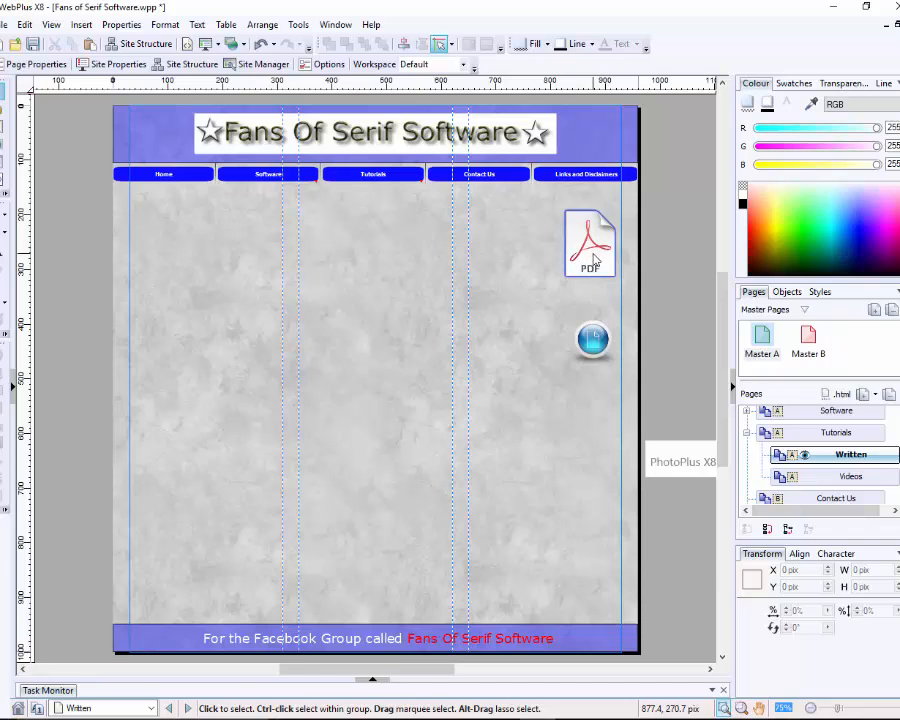
Step: Hyperlink the PDF icon to the embedded file PhotoPlus-Beginners-Guide.pdf
right_click(590, 258)
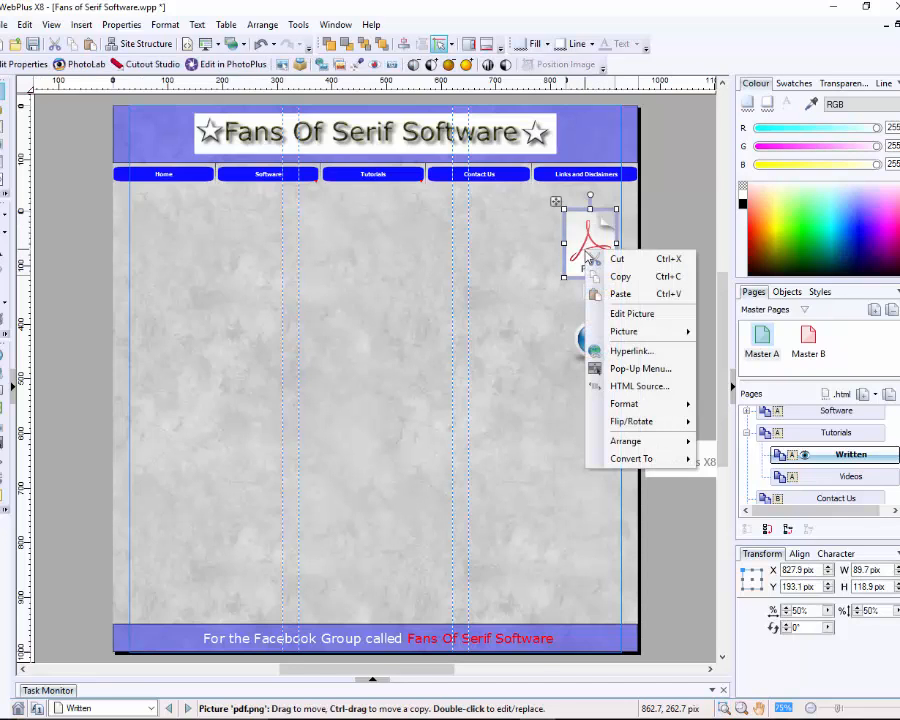
click(631, 356)
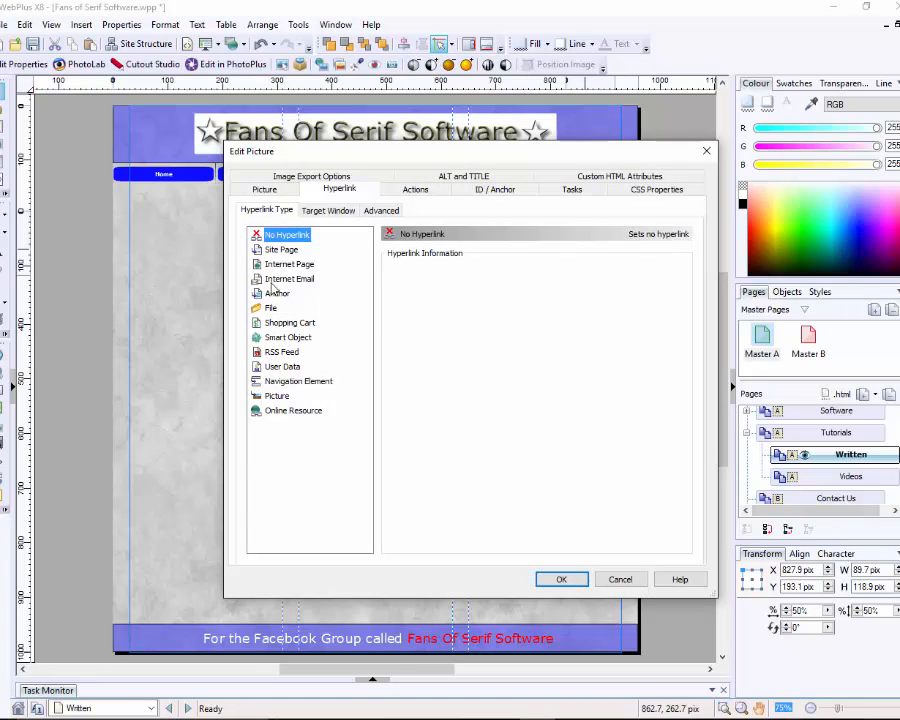
click(269, 309)
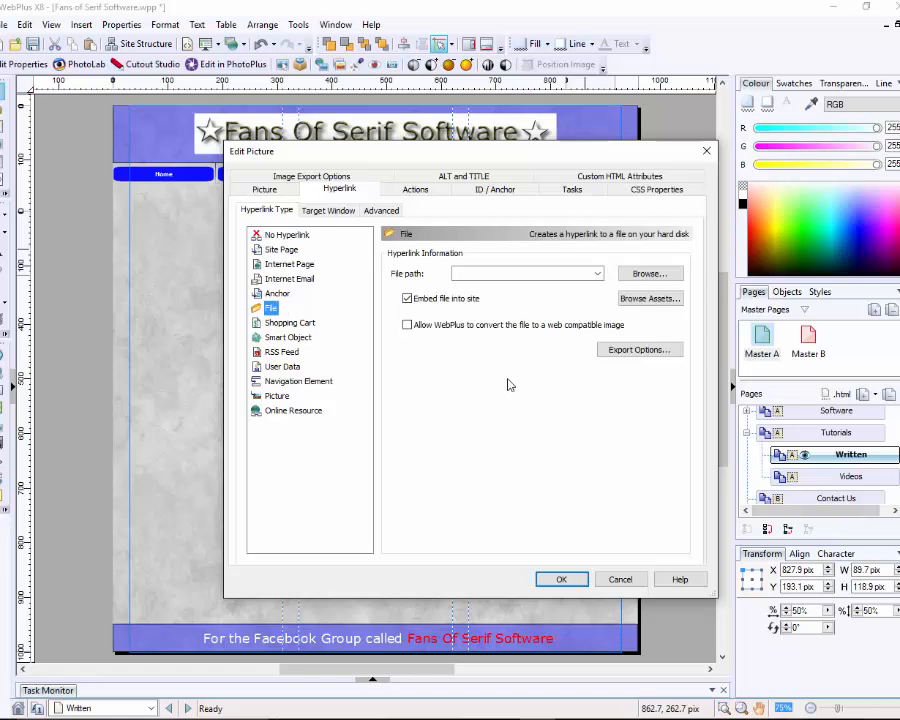
click(636, 276)
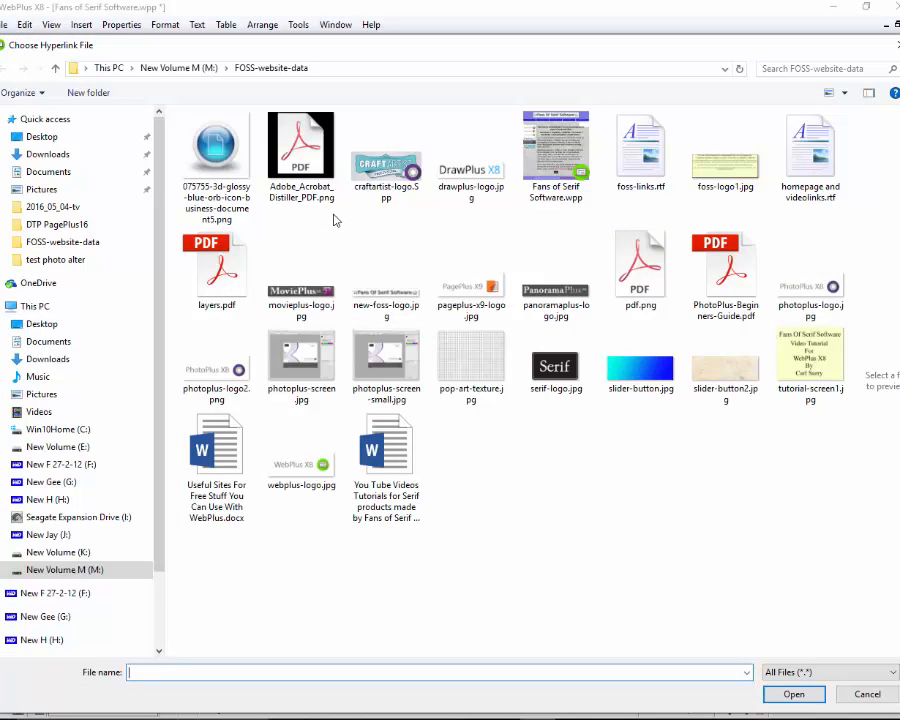
click(730, 270)
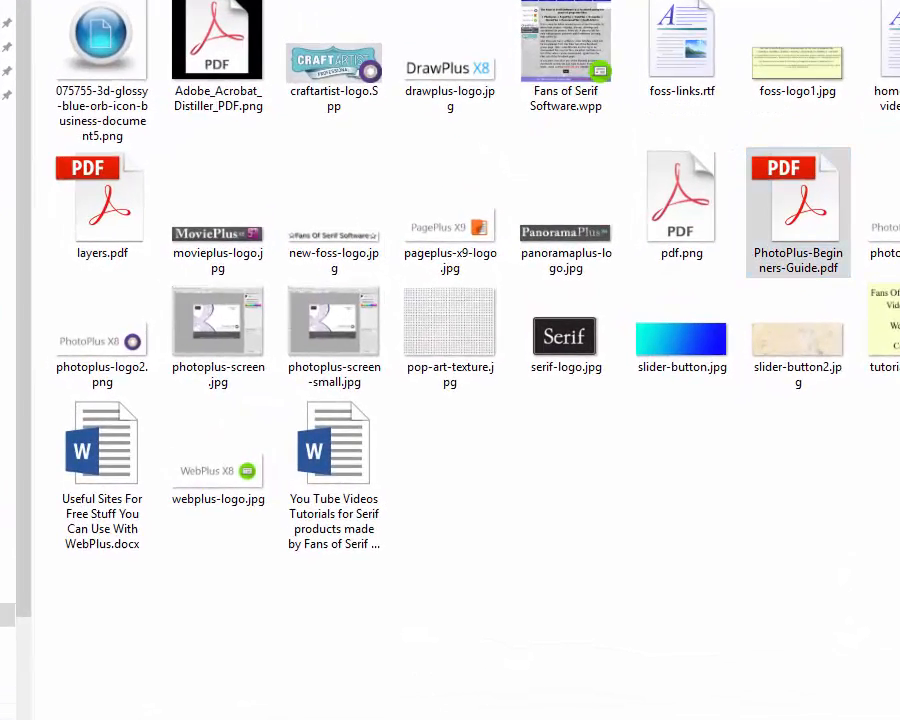
click(795, 696)
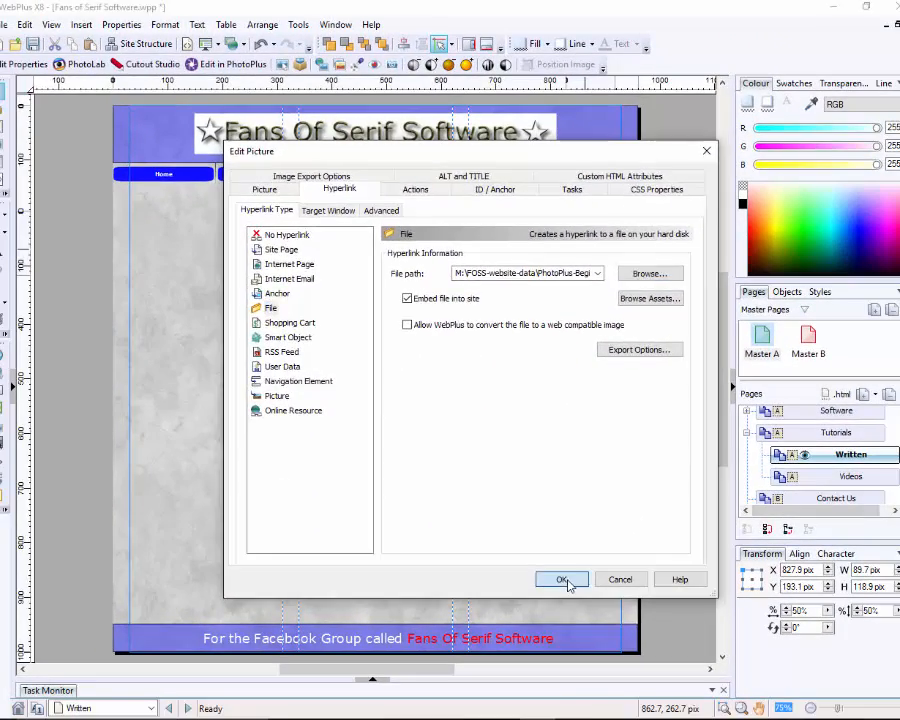
click(573, 628)
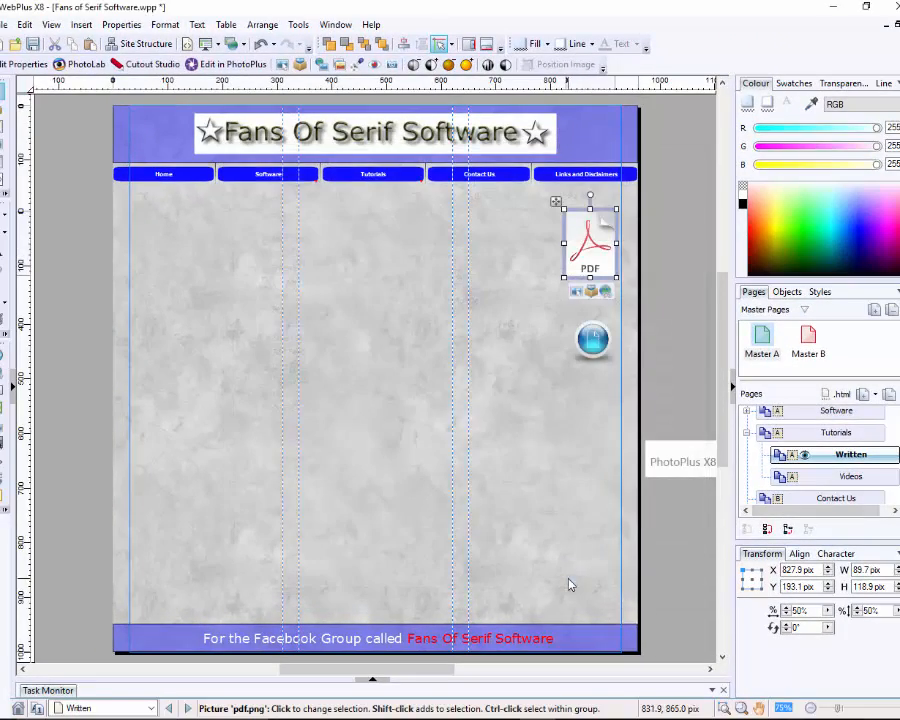
click(512, 338)
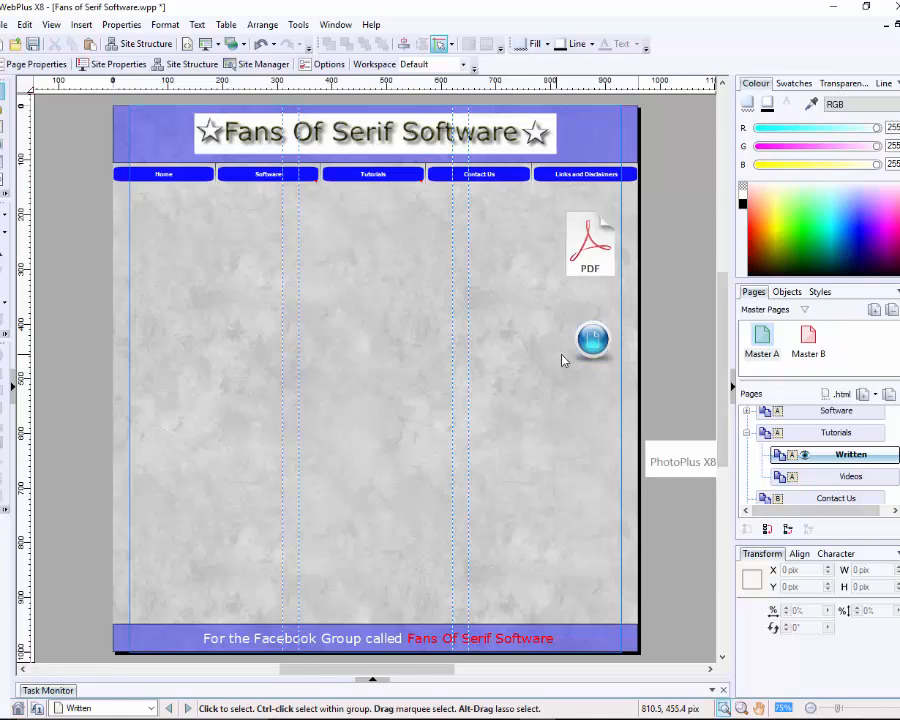
Step: Hyperlink the blue orb icon to the 'You Tube Videos Tutorials for Serif products' Word document
right_click(594, 340)
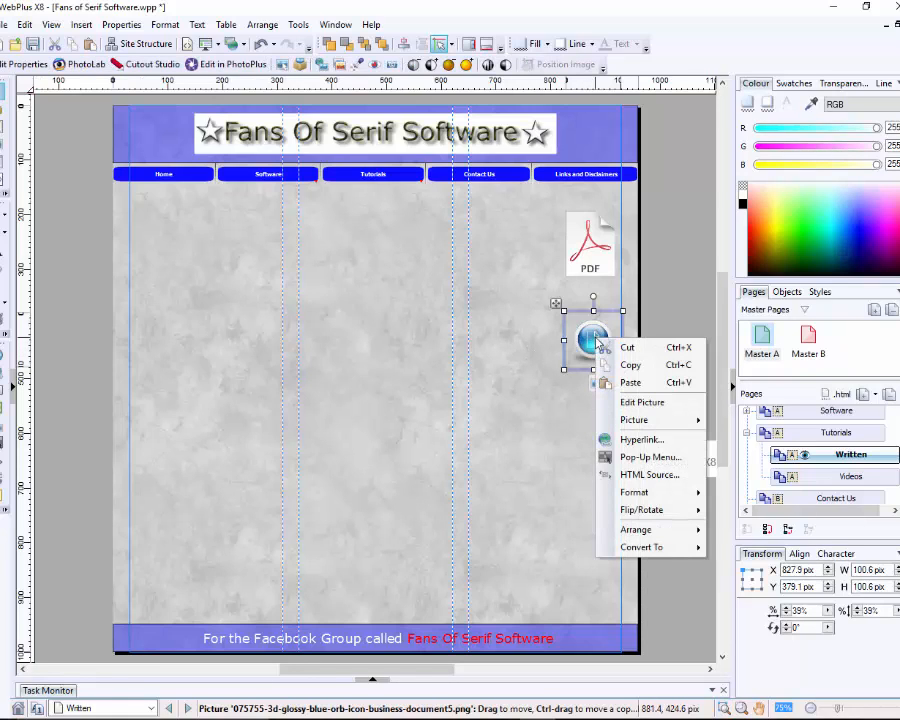
click(639, 444)
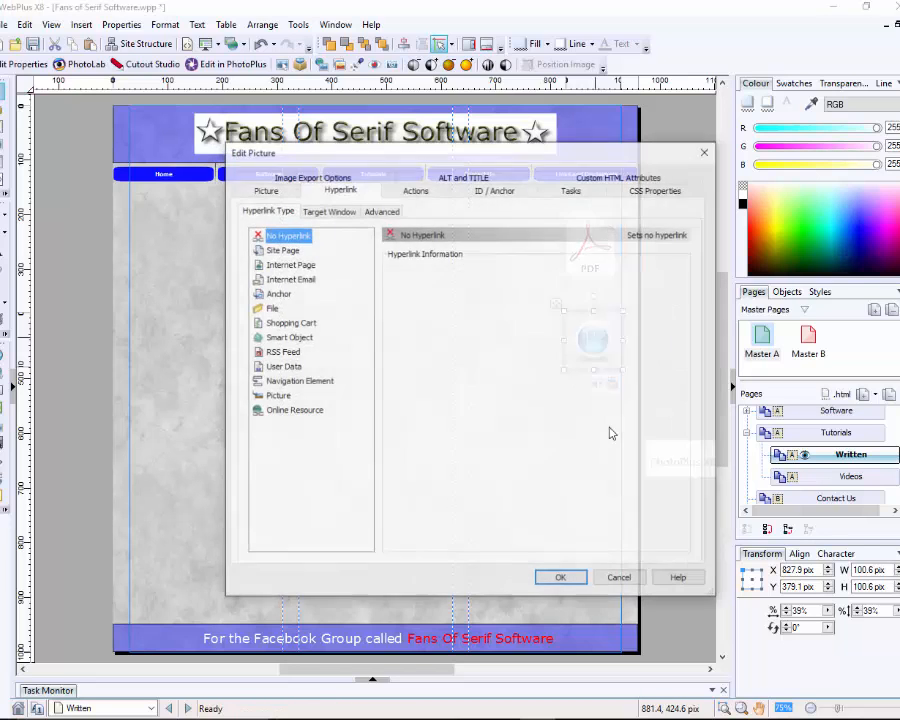
click(270, 309)
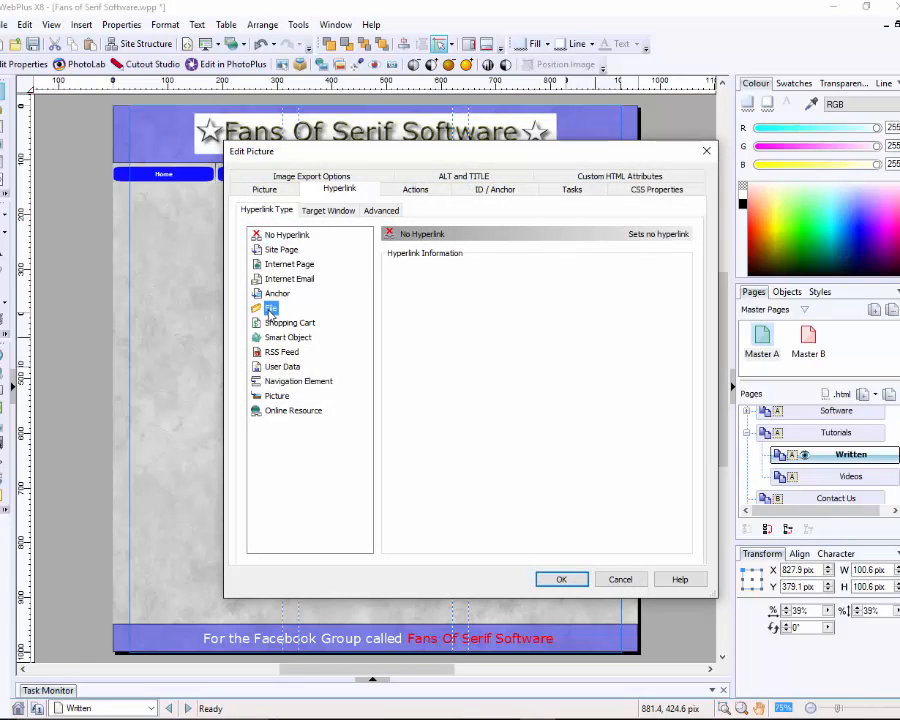
click(649, 274)
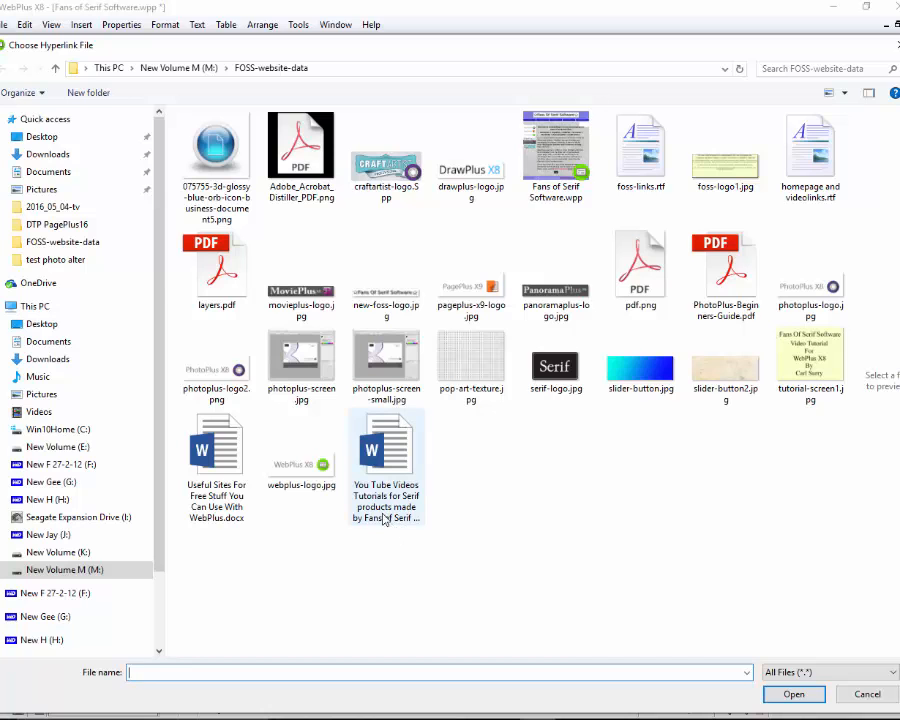
click(395, 455)
click(793, 695)
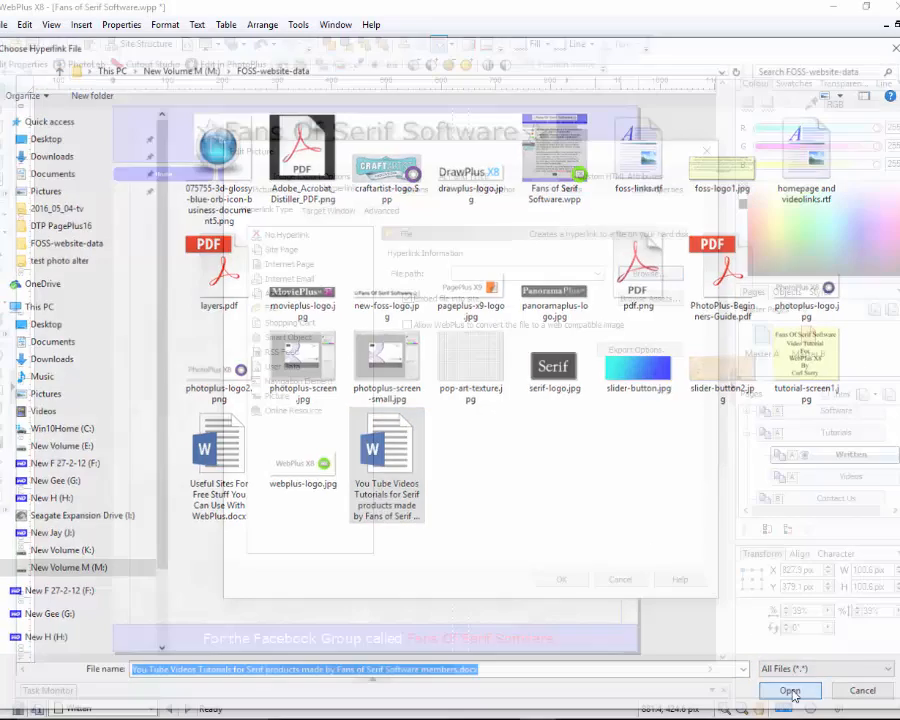
click(570, 580)
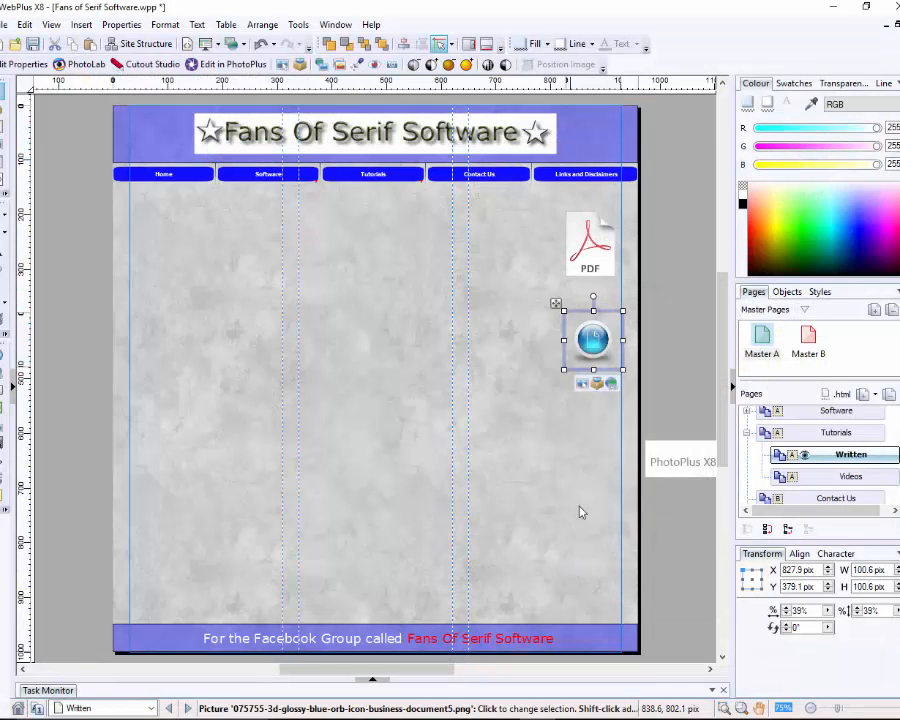
click(584, 459)
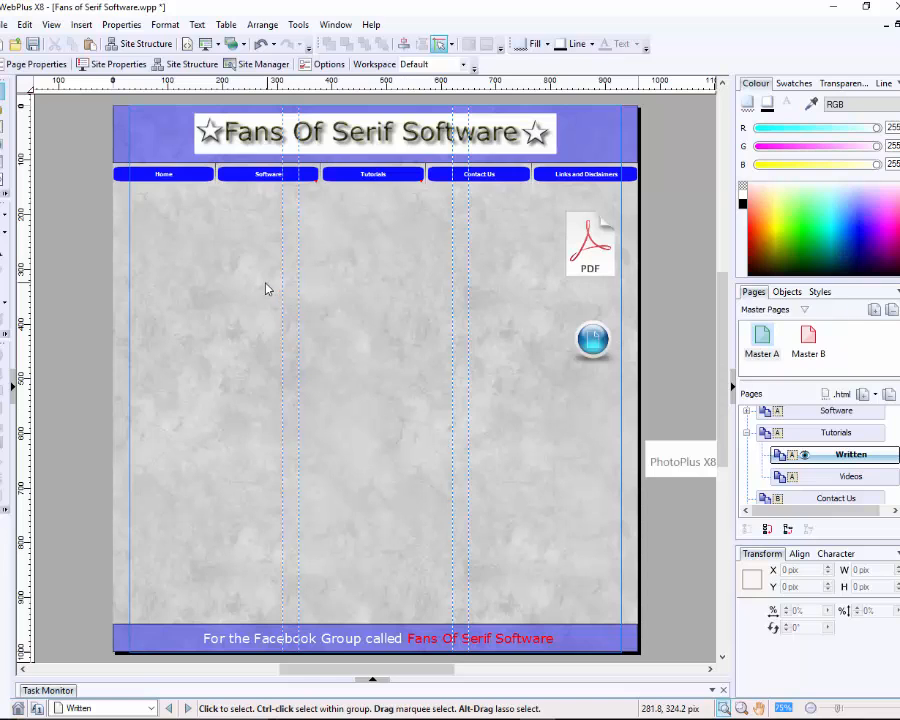
Step: Preview the site in Microsoft Edge from File > Preview Site
click(6, 24)
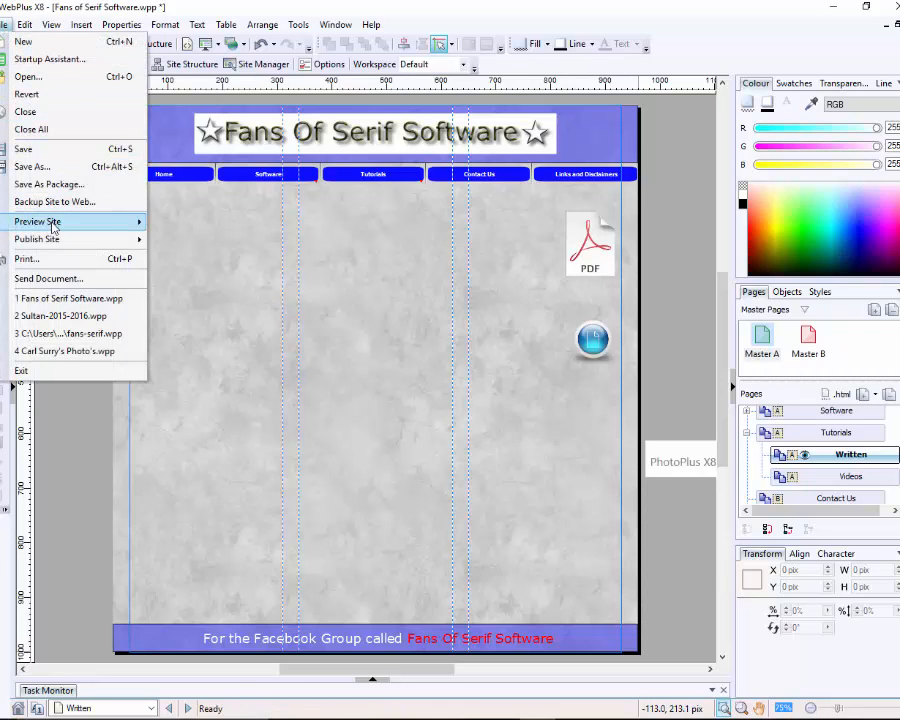
mouse_move(52, 226)
click(217, 257)
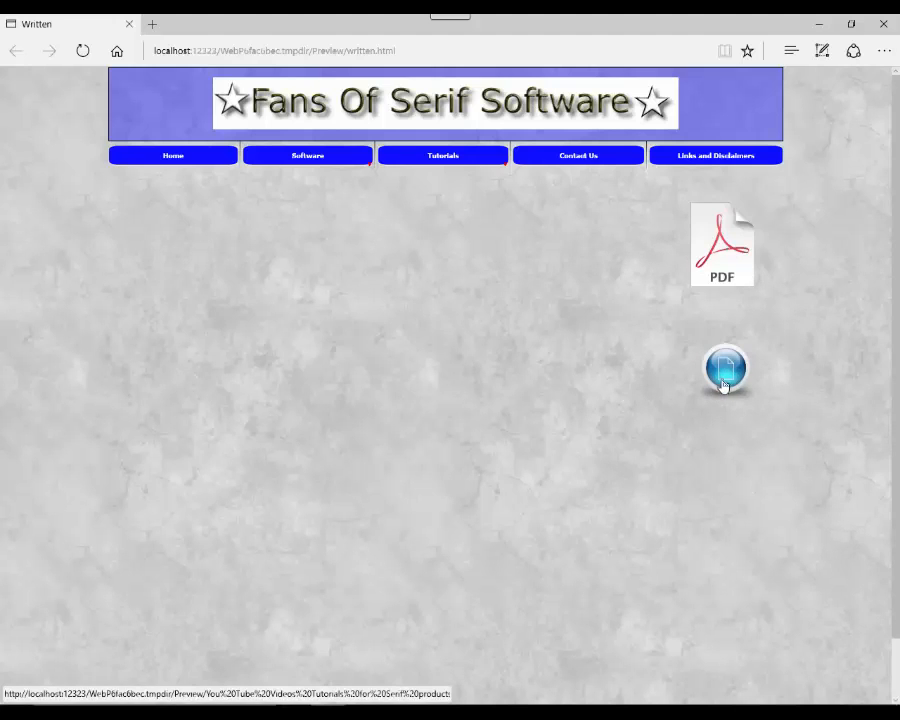
Step: Open PhotoPlus-Beginners-Guide.pdf via the PDF icon, scroll through its pages, and close the preview
click(727, 258)
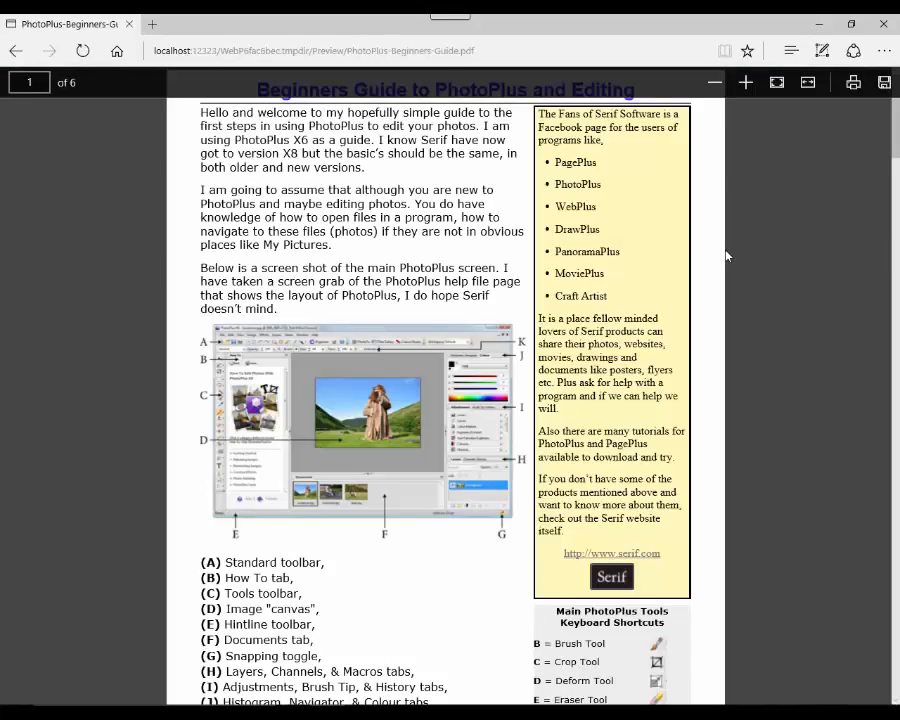
scroll(779, 379, down, 15)
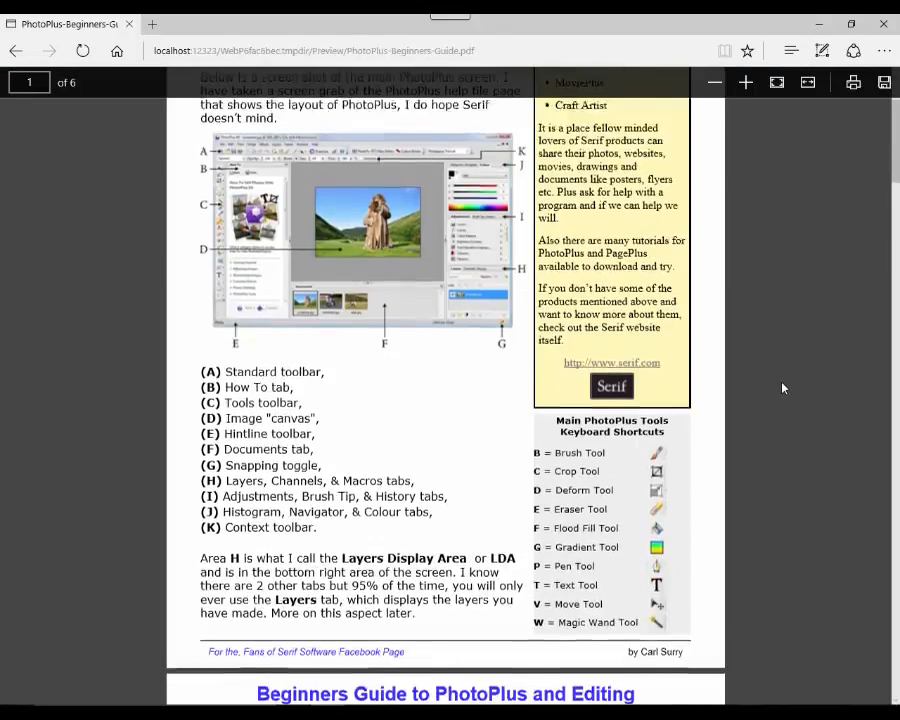
scroll(784, 387, down, 20)
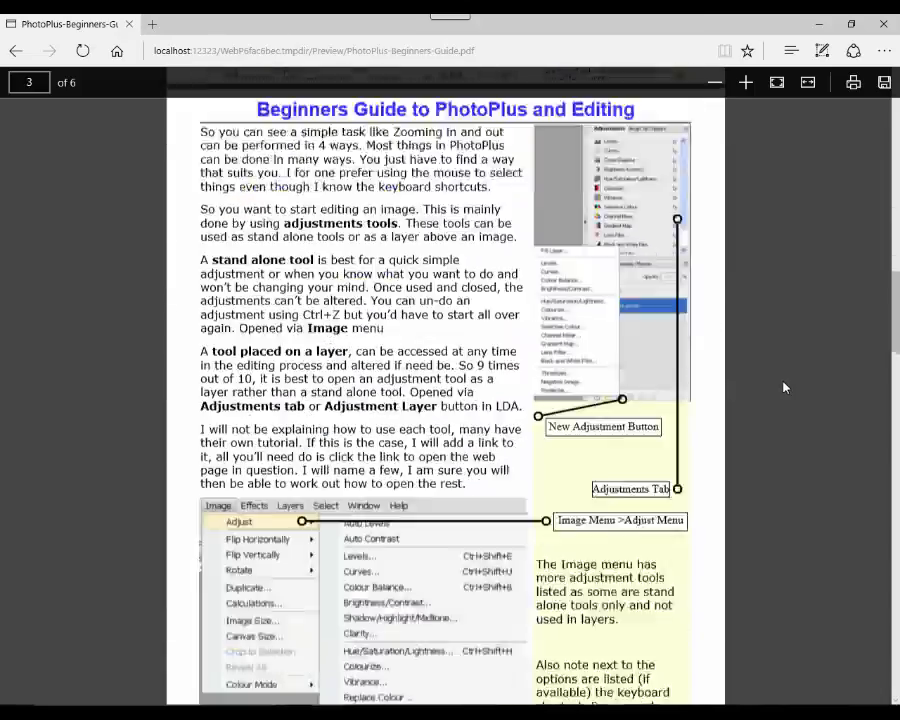
scroll(784, 387, down, 20)
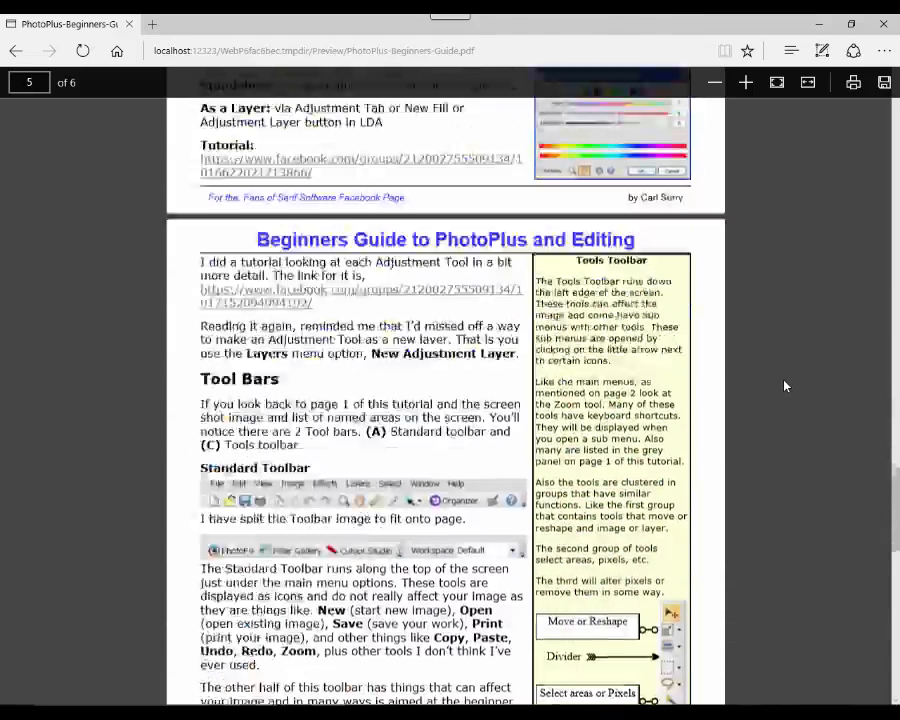
scroll(784, 387, down, 3)
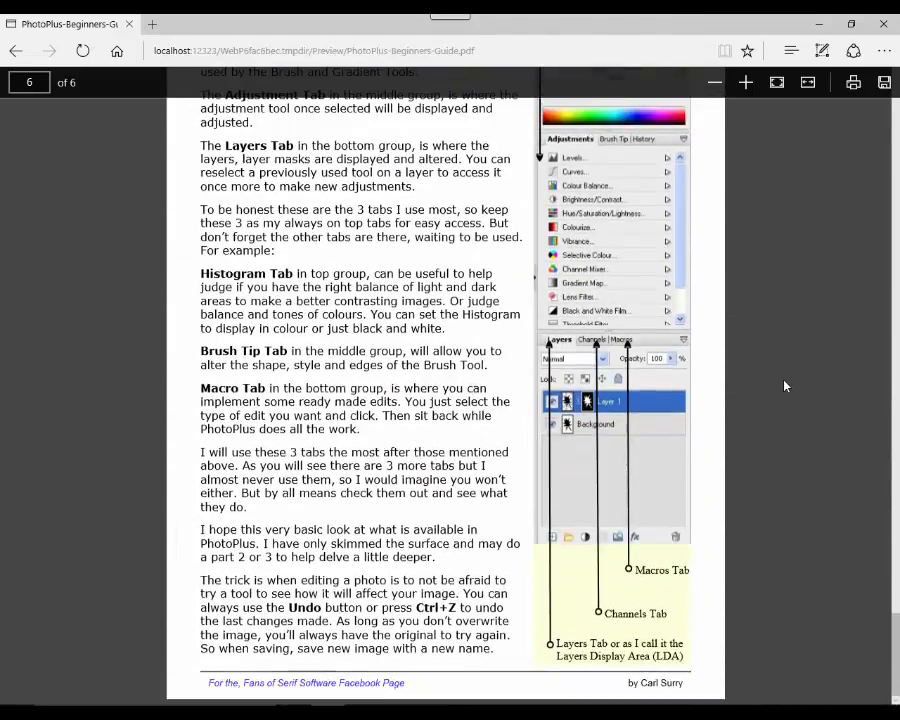
scroll(782, 384, up, 5)
scroll(782, 381, up, 4)
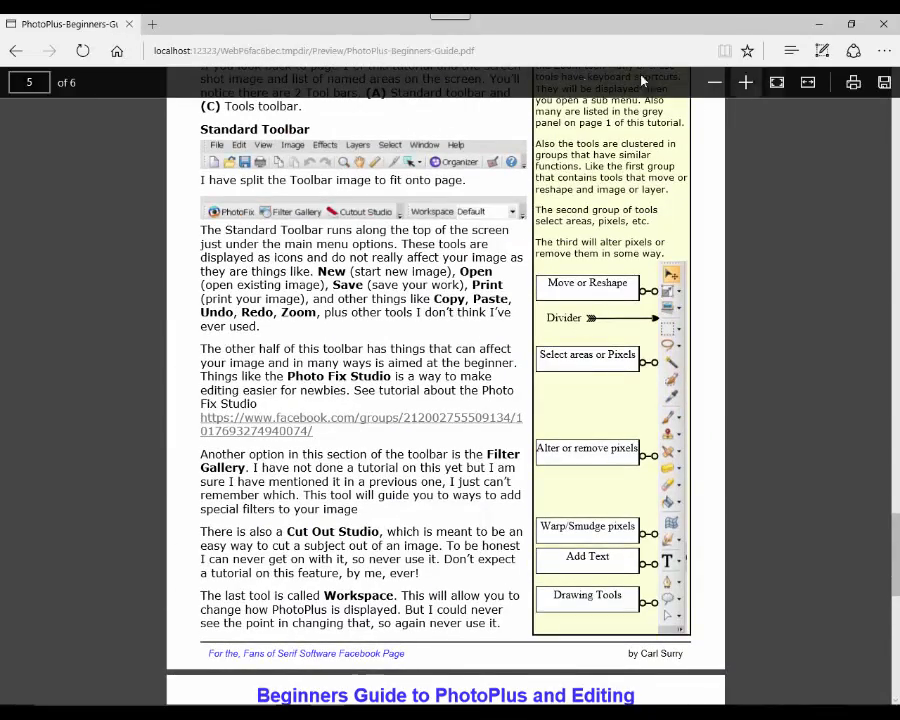
click(130, 27)
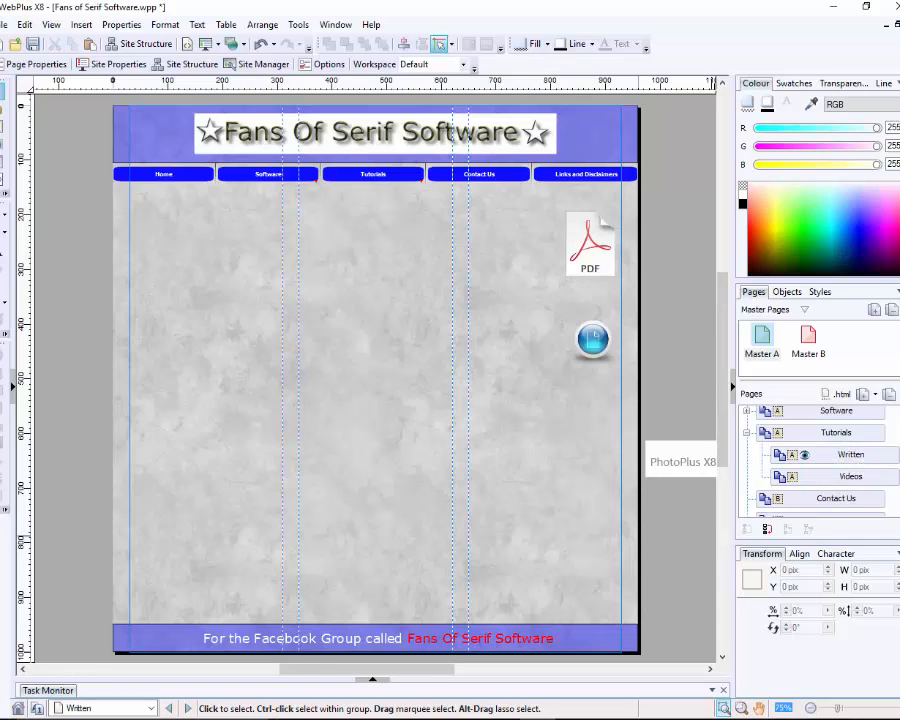
Step: Select the Videos sub-page under Tutorials in the Pages tab
click(832, 478)
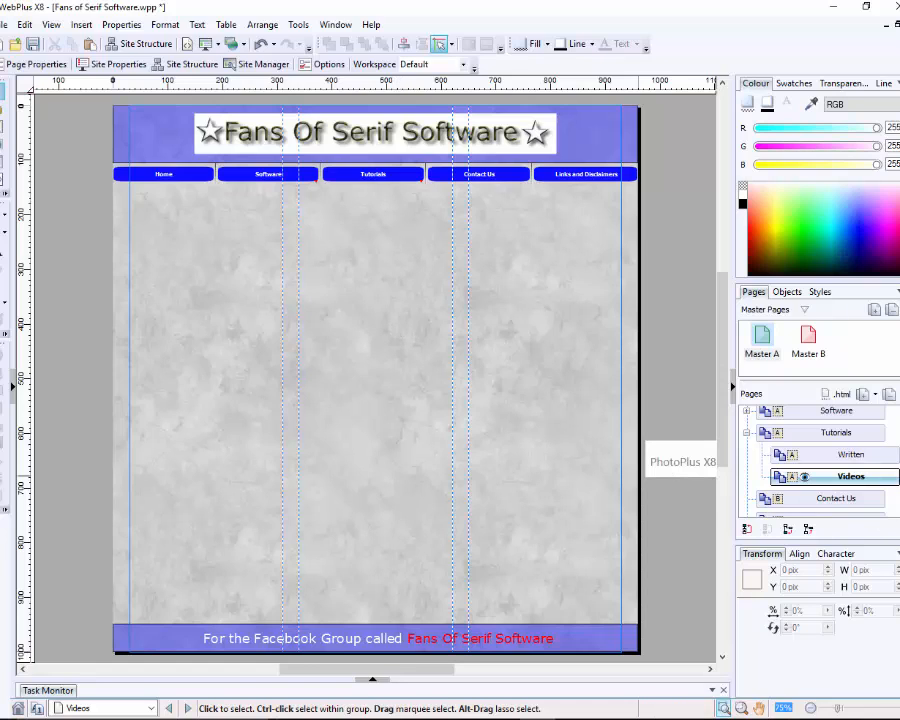
Step: Expand Software in the Pages list to reveal its sub-pages, PhotoPlus through Craft Artist
scroll(820, 462, up, 1)
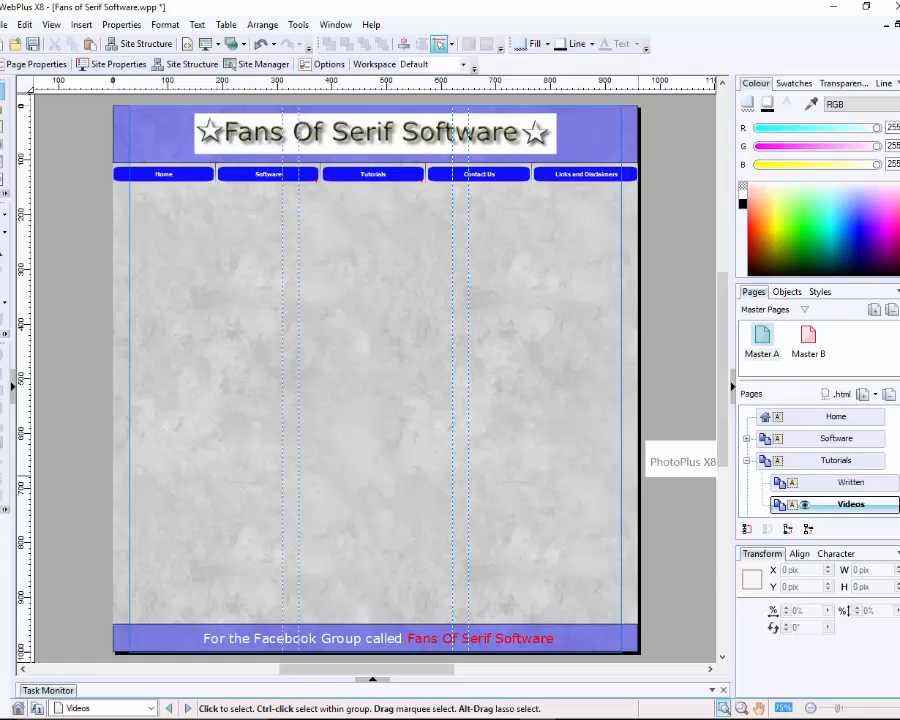
scroll(820, 462, down, 2)
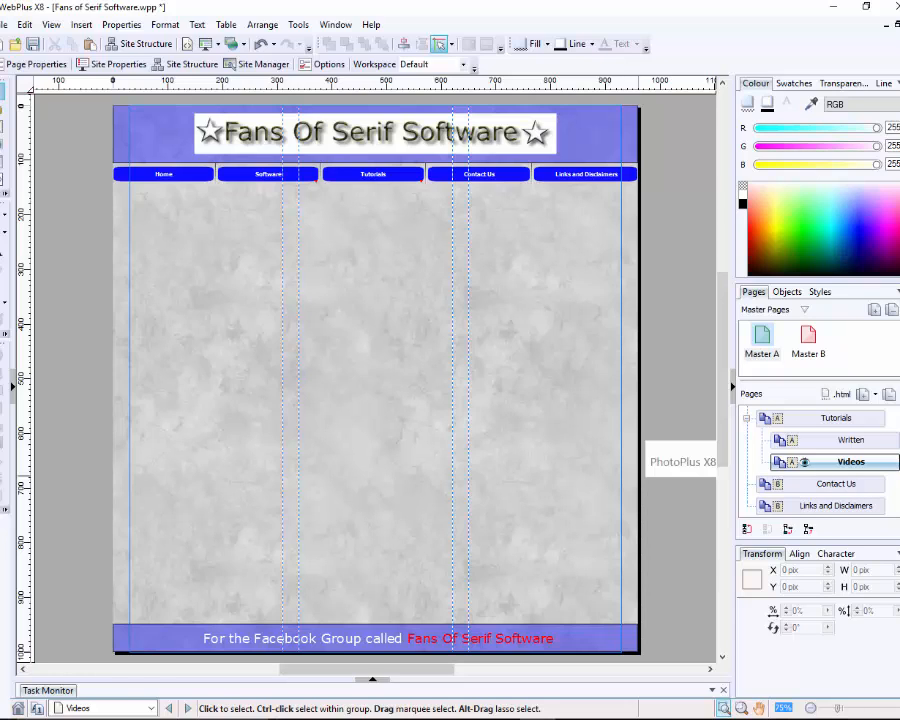
scroll(820, 460, up, 2)
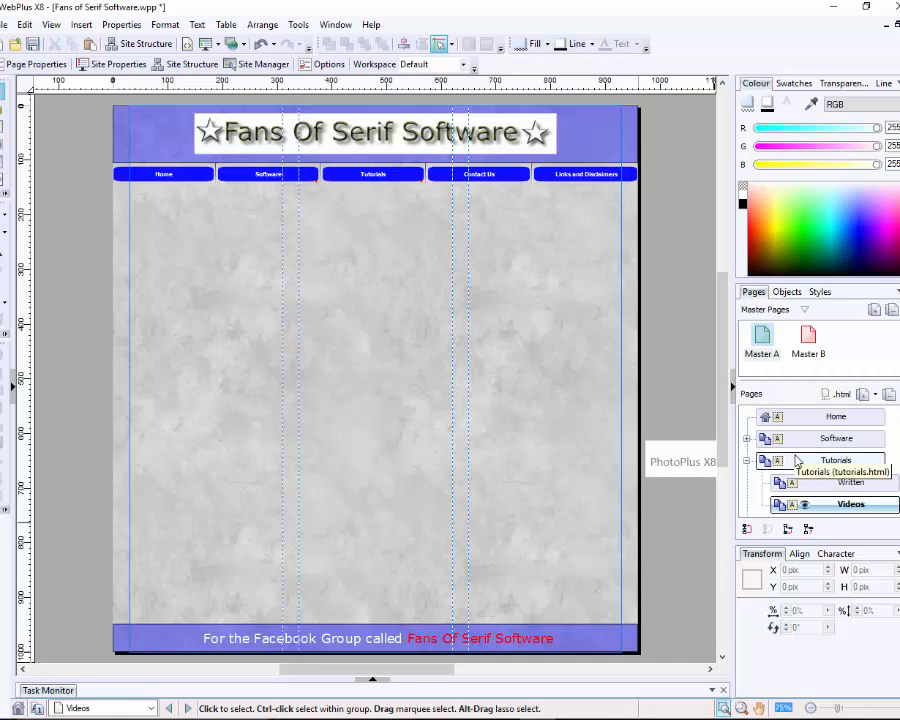
click(746, 439)
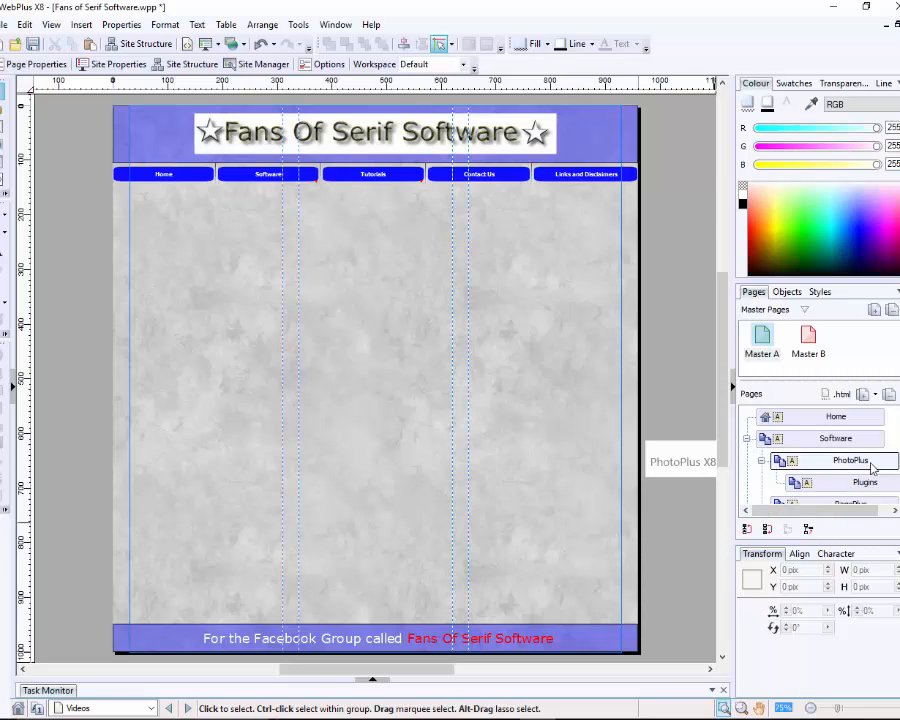
scroll(850, 460, down, 3)
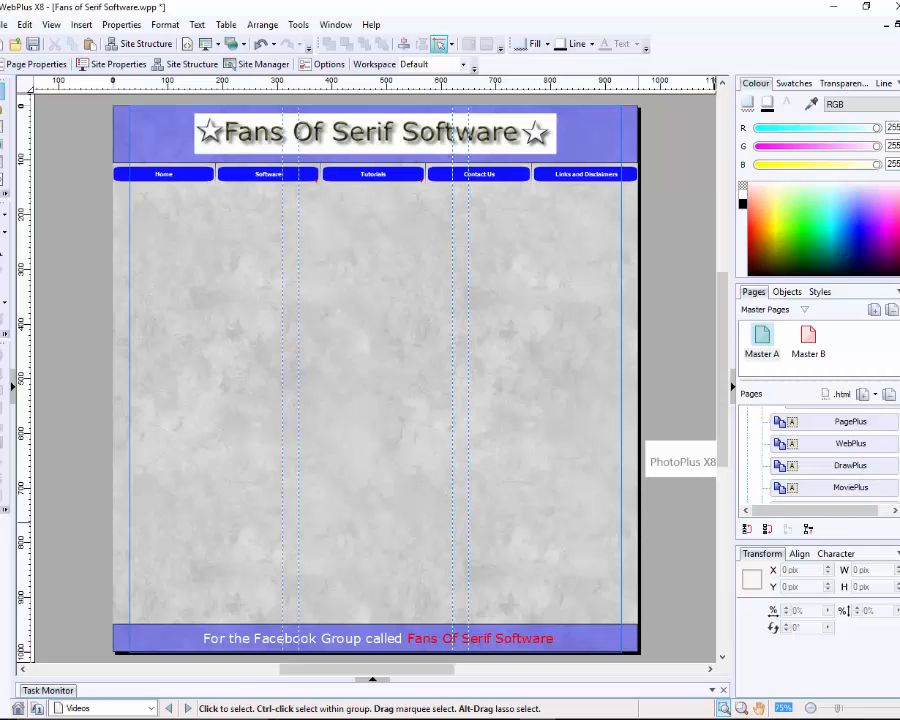
scroll(880, 470, down, 3)
scroll(880, 470, up, 2)
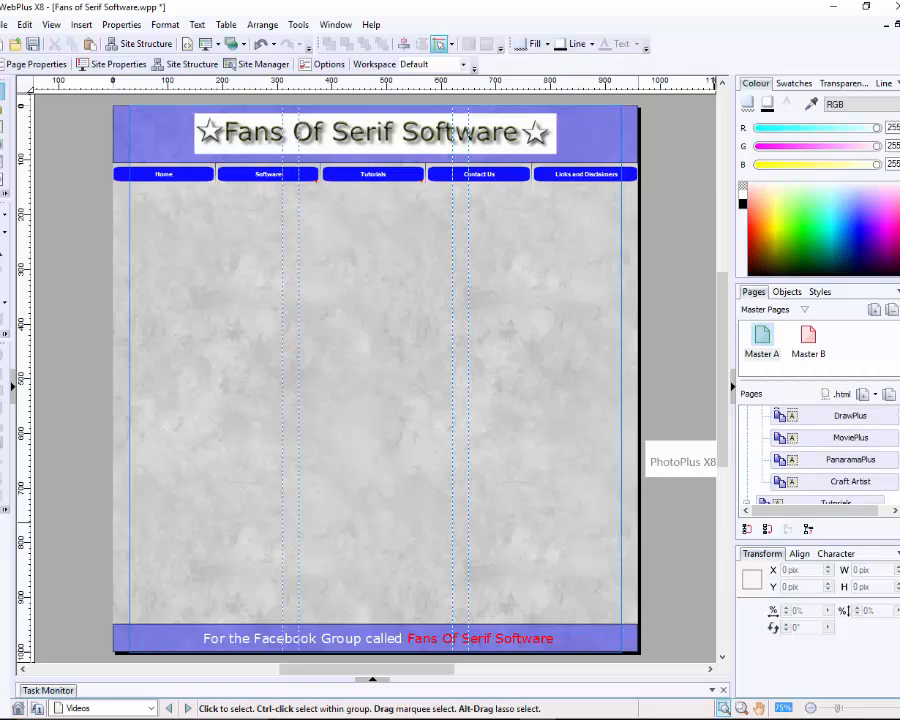
scroll(885, 448, up, 3)
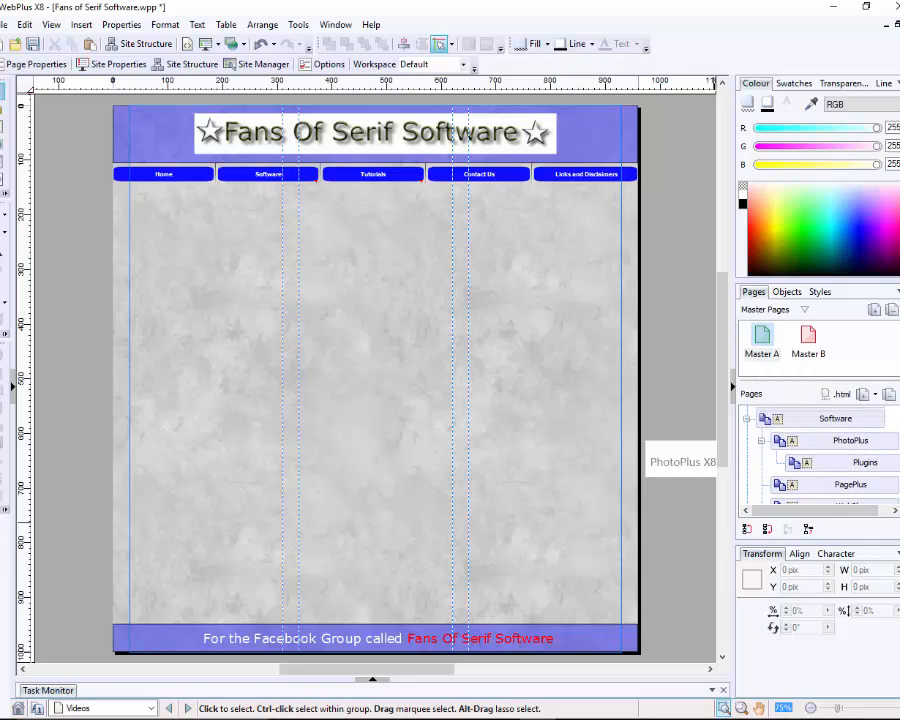
Step: Open the PhotoPlus page with its PHOTOPLUS X8 slider card for editing
double_click(842, 449)
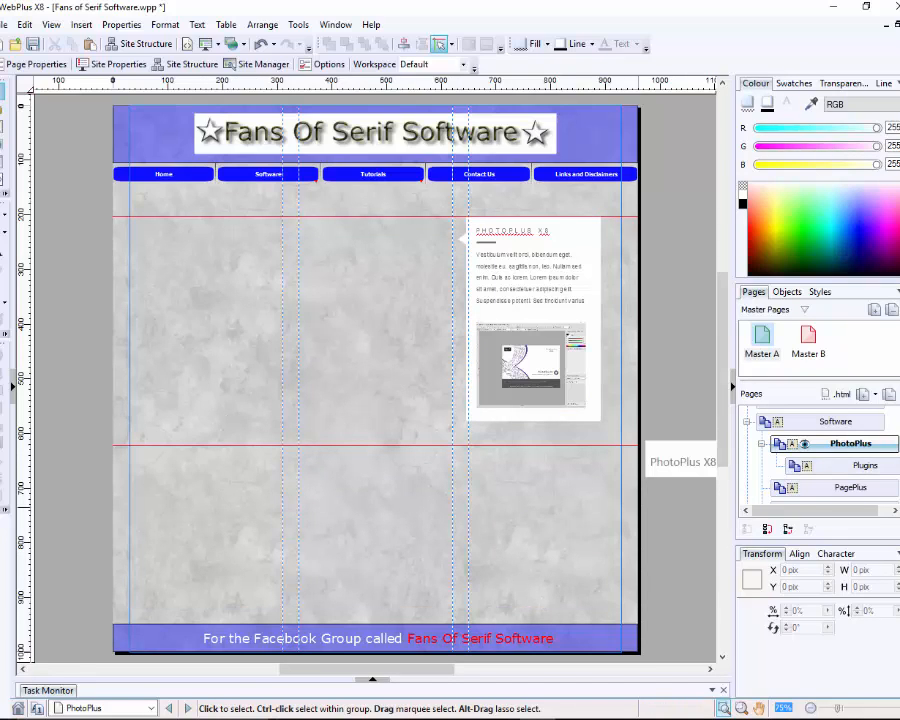
scroll(820, 450, down, 3)
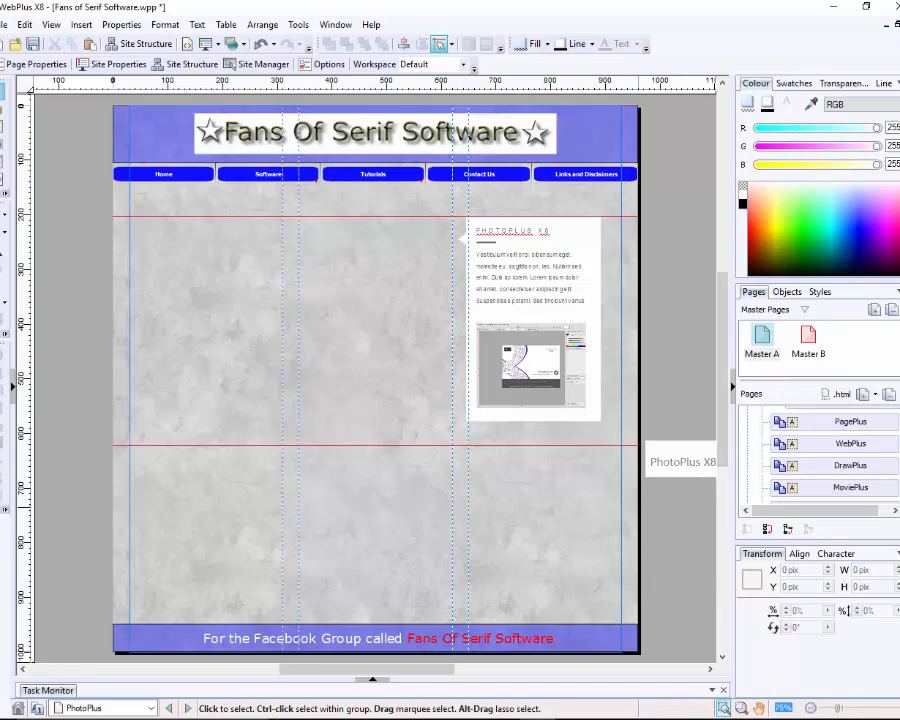
scroll(820, 450, down, 6)
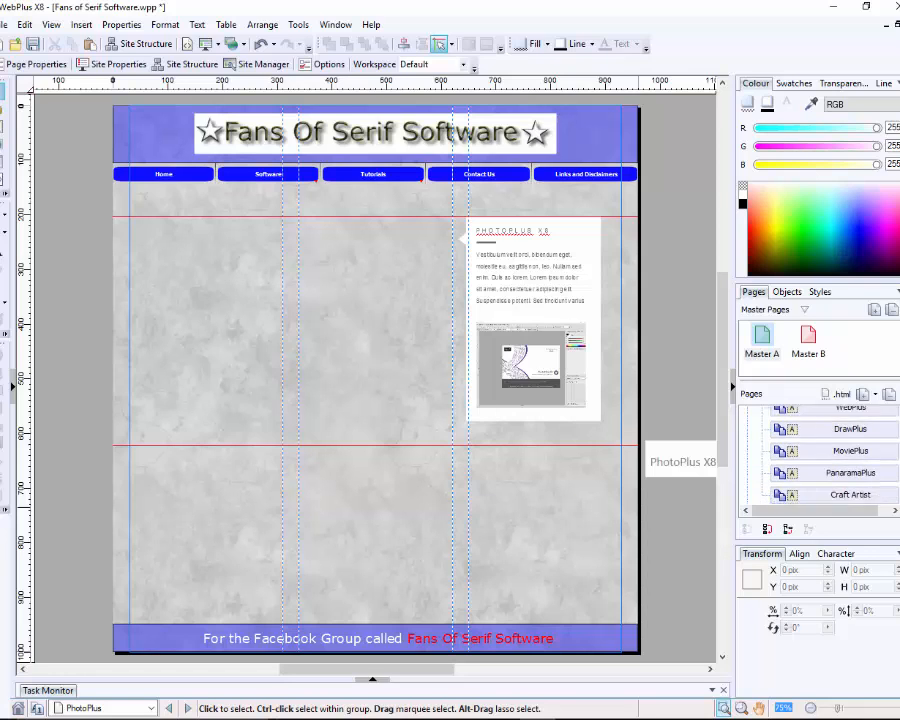
scroll(820, 450, down, 1)
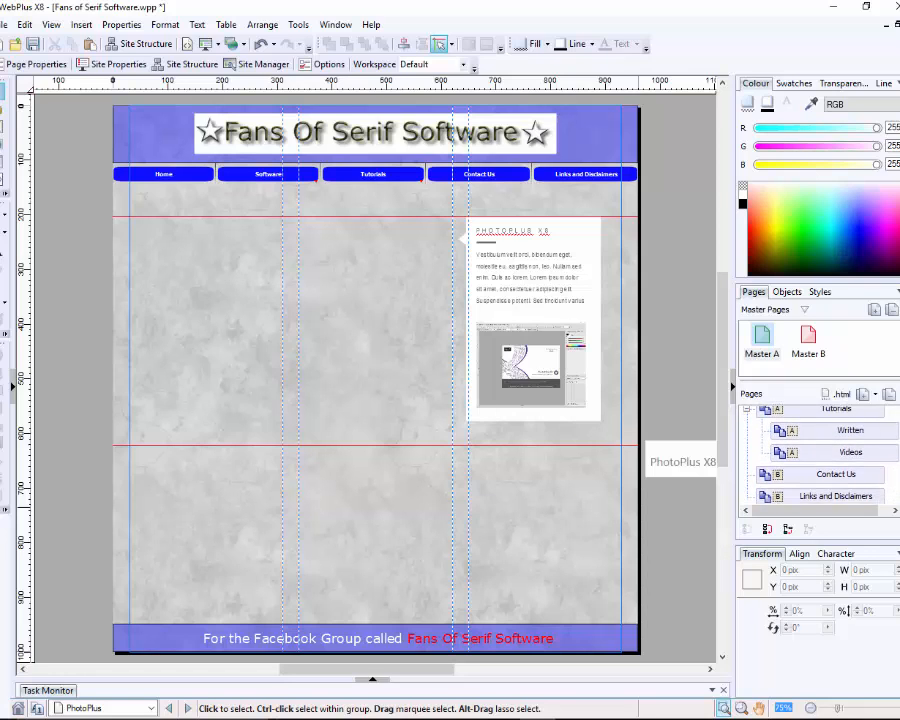
Step: Collapse the Software and Tutorials branches so only top-level pages show
scroll(820, 450, up, 10)
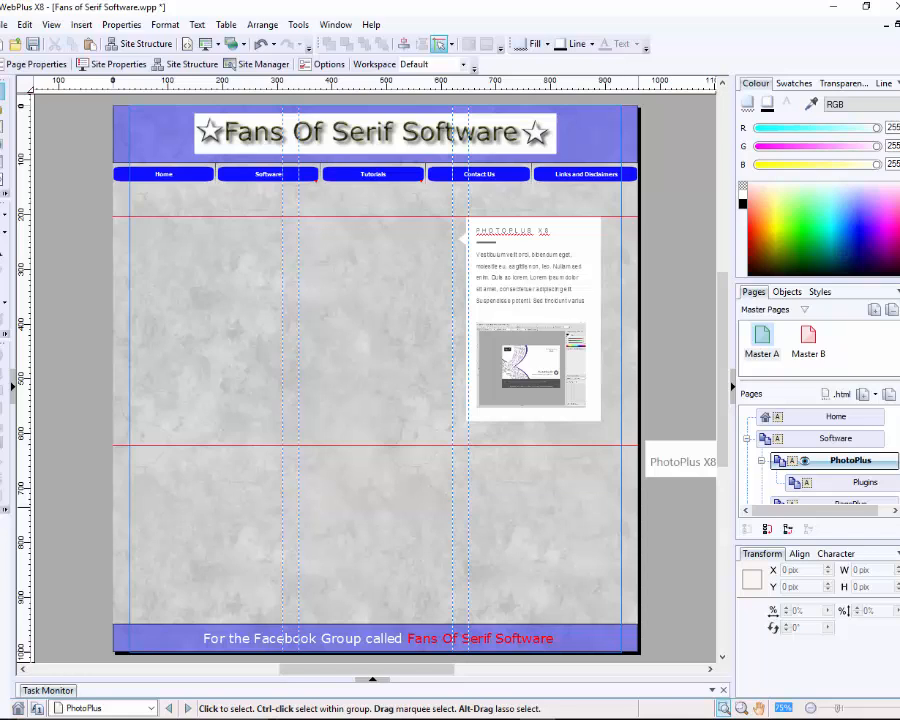
click(747, 439)
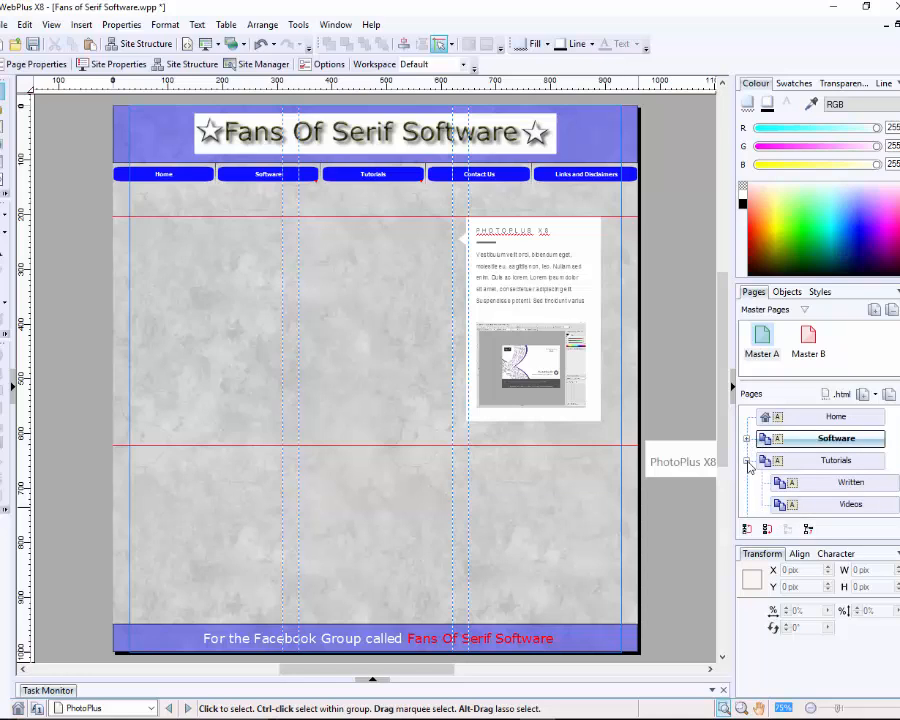
click(747, 462)
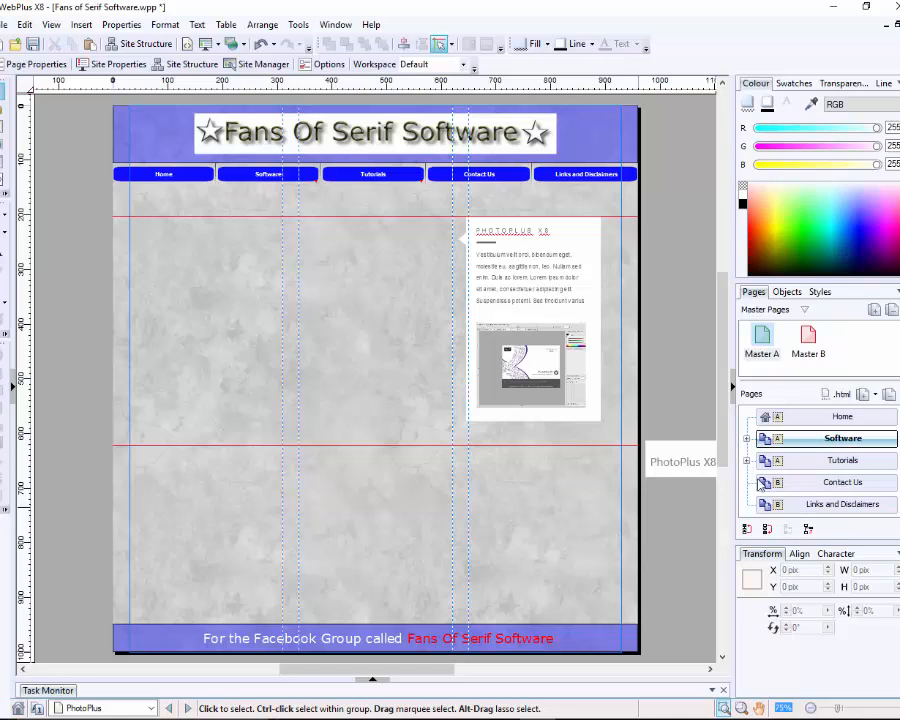